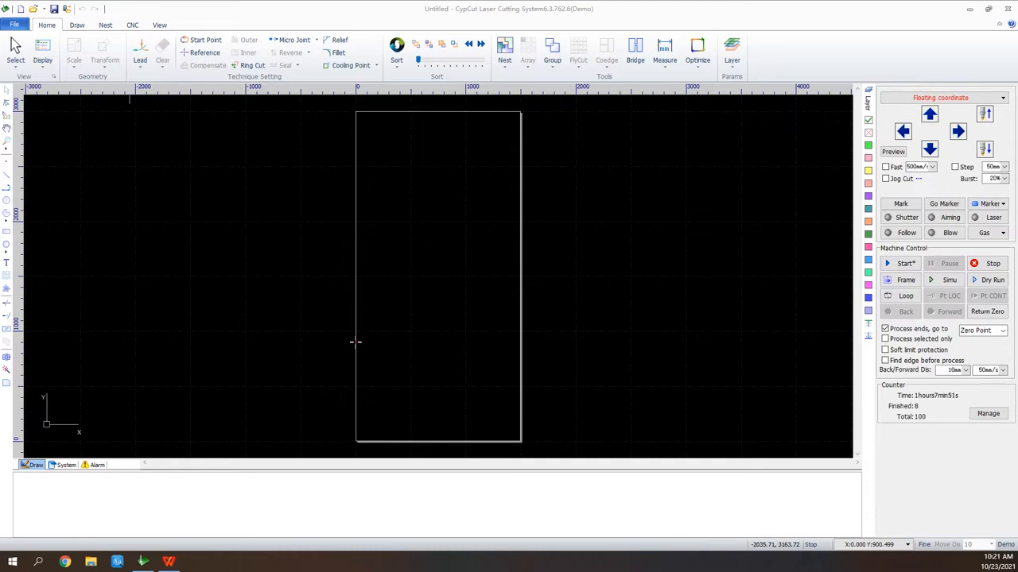
key("alt+f")
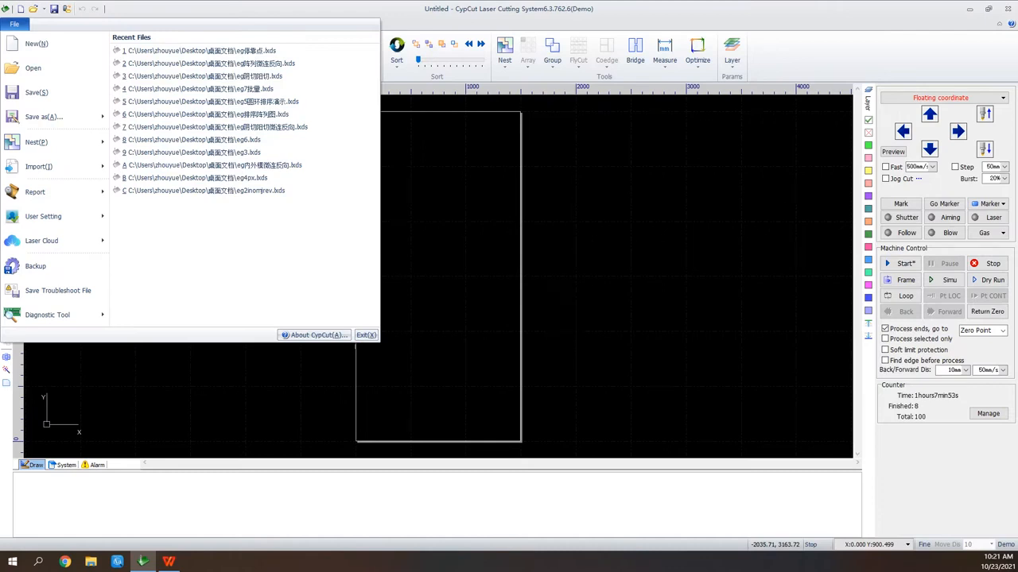
key("Escape")
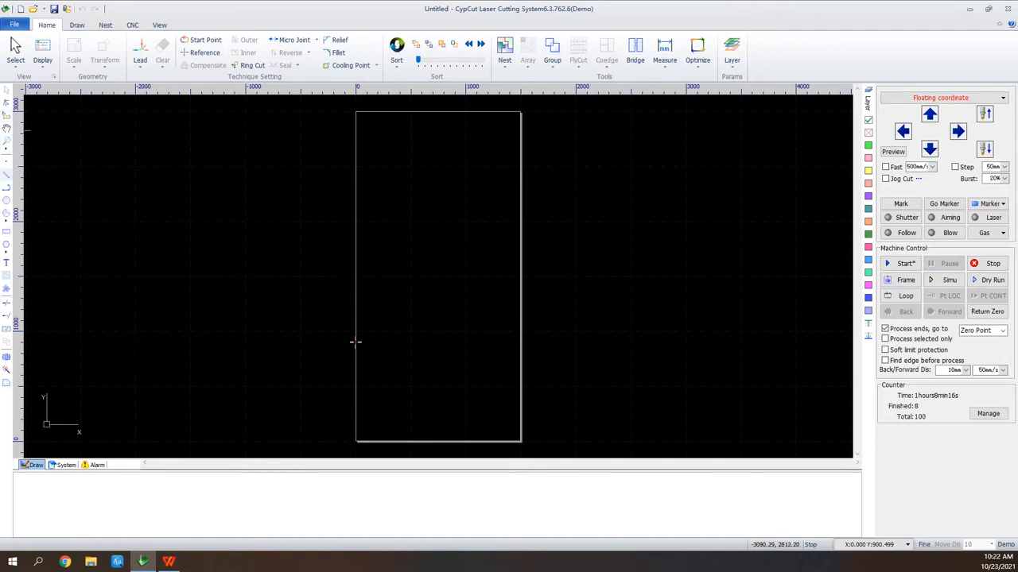
Draw two connected lines running from about (1237, 3614) through (1287, 3609) to (1219, 3571)
left_click(15, 188)
scroll(379, 156, "up", 5)
scroll(379, 157, "up", 3)
left_click(283, 143)
left_click(346, 151)
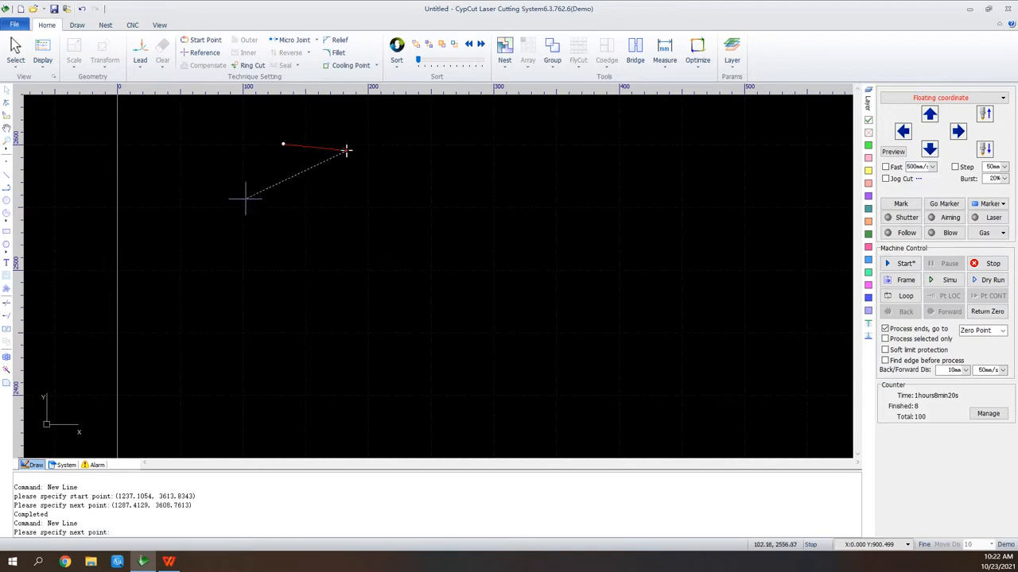
left_click(261, 197)
right_click(299, 119)
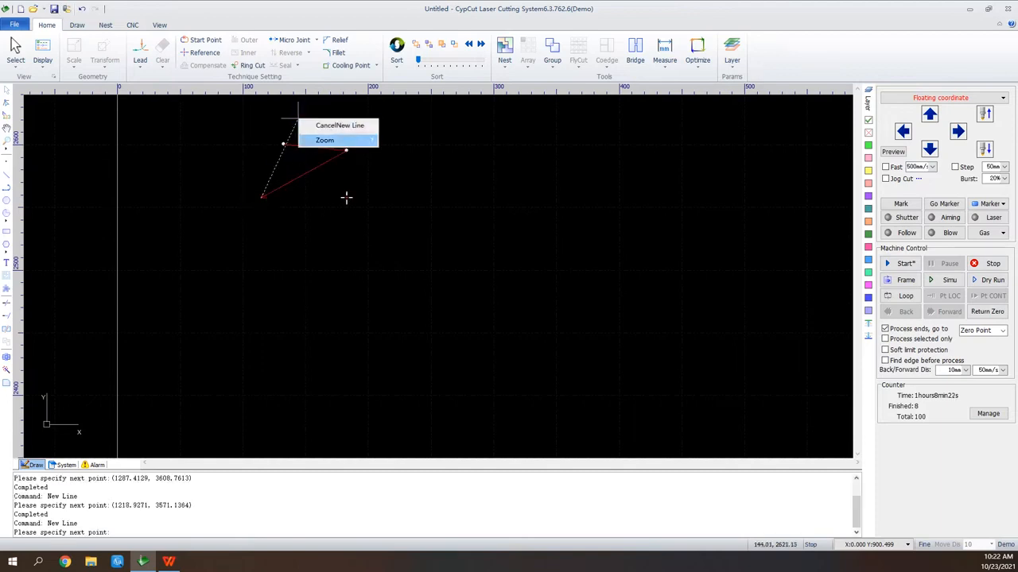
left_click(339, 126)
Turn off Display Open Figure in Red and draw a third line from the second line's end to about (1262, 3627), crossing the first line
left_click(43, 55)
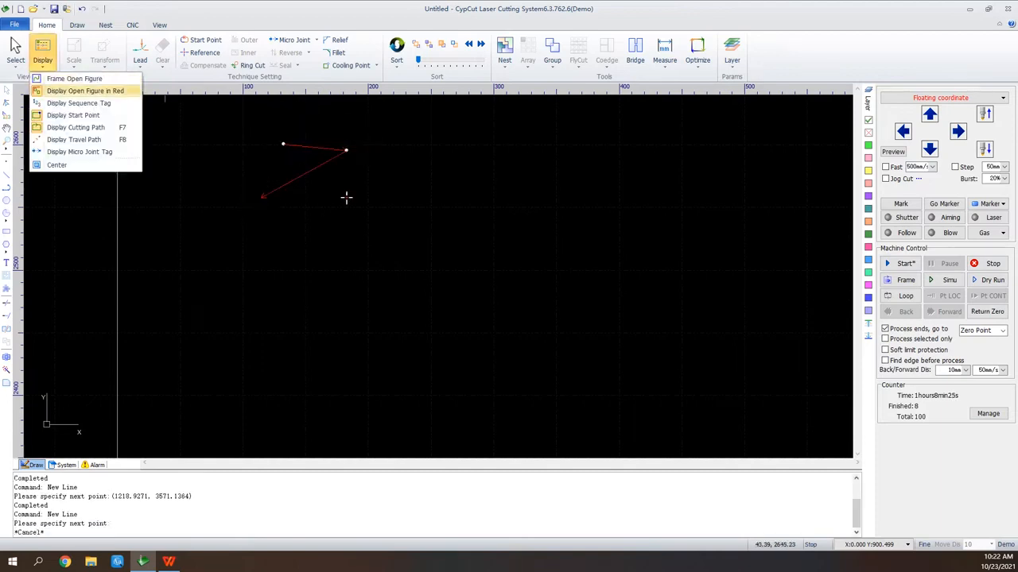
left_click(85, 91)
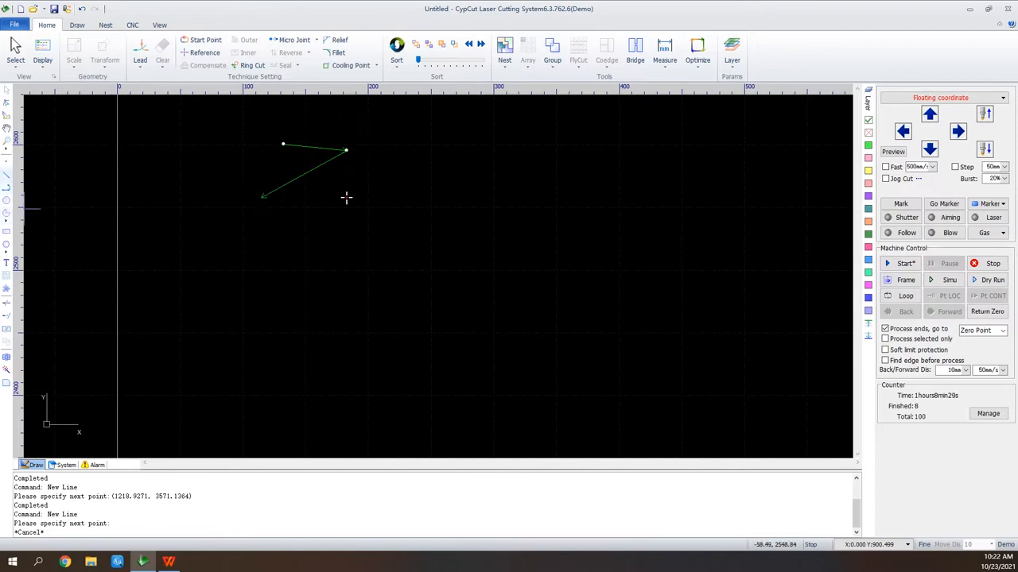
left_click(6, 175)
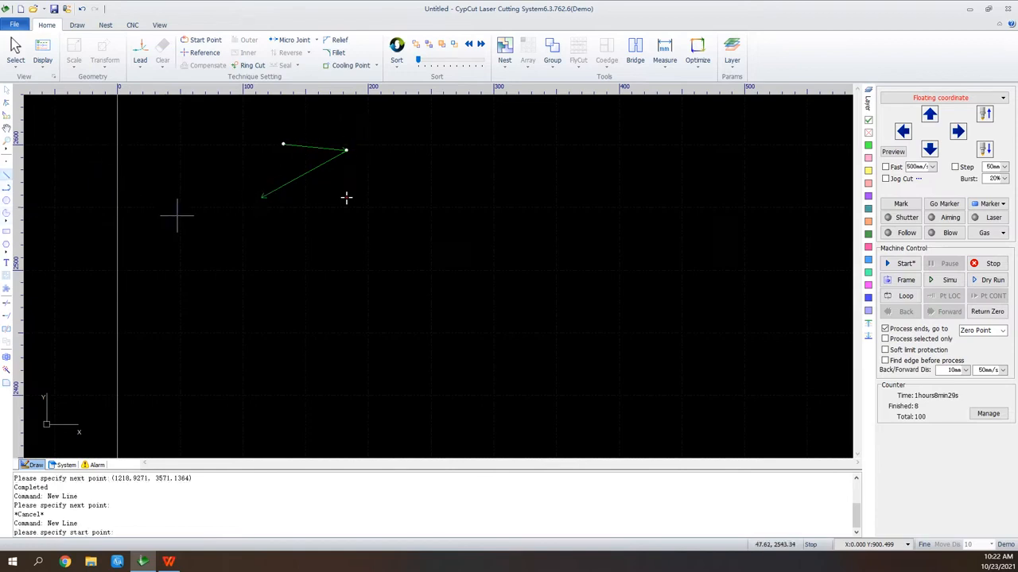
left_click(263, 195)
left_click(314, 129)
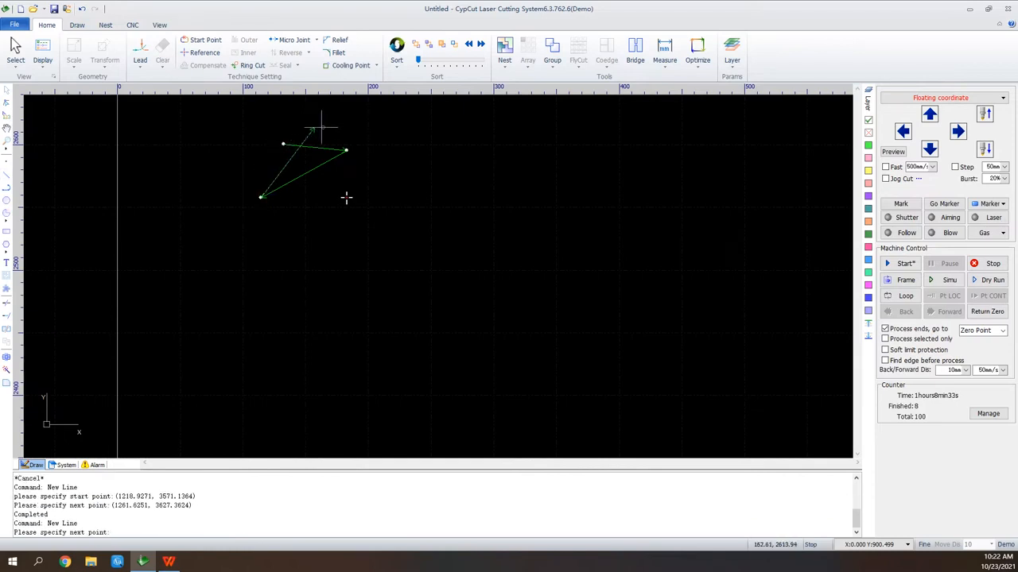
right_click(336, 131)
left_click(378, 137)
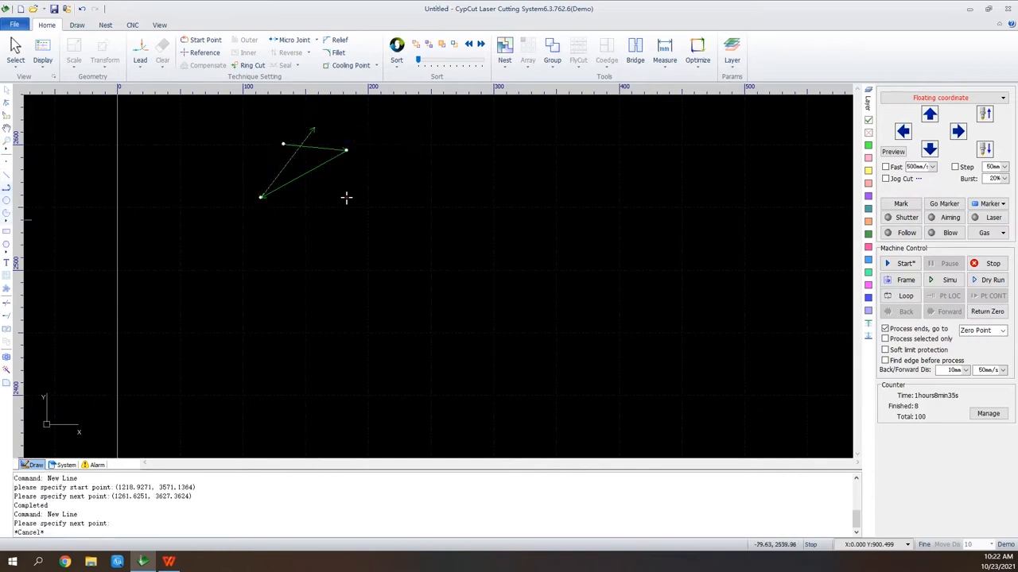
Draw an open triangular polyline beside the lines through about (1342, 3617), (1422, 3617), (1385, 3547) and (1353, 3608)
left_click(7, 188)
left_click(414, 141)
left_click(514, 141)
left_click(468, 227)
left_click(428, 151)
right_click(427, 151)
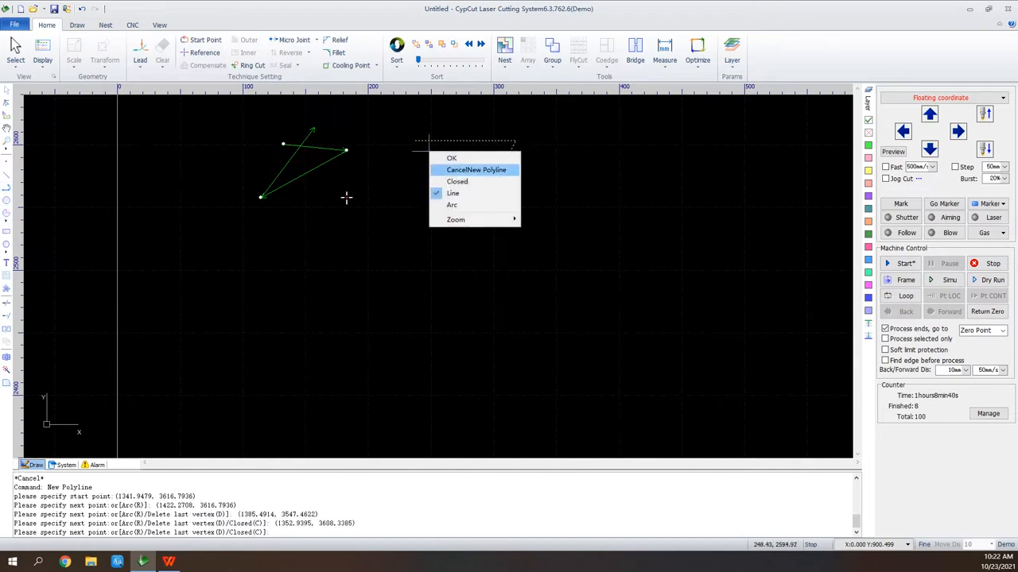
left_click(445, 168)
Draw a circle with a radius of about 42 mm to the right of the triangular polyline
left_click(7, 200)
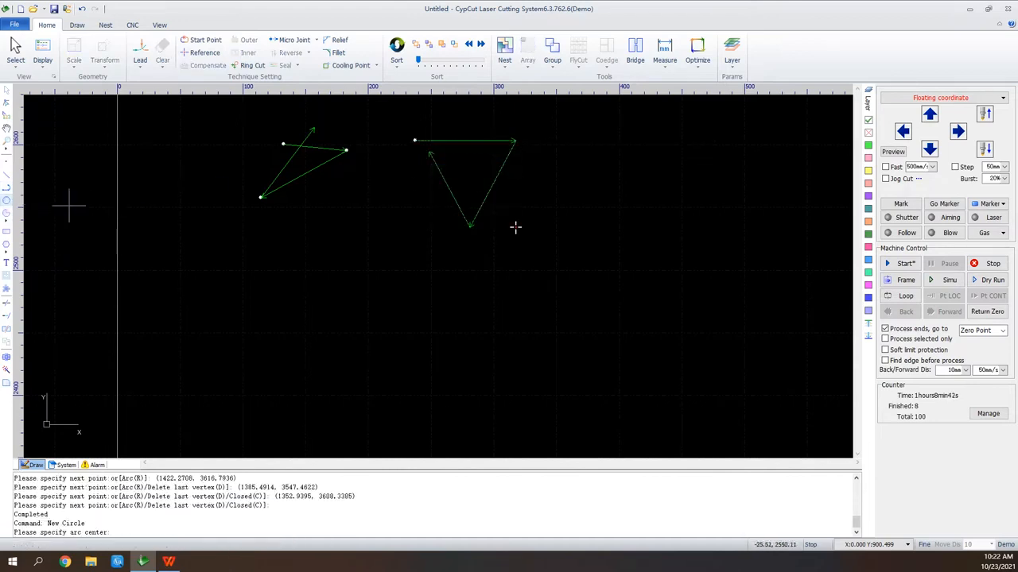
left_click(603, 159)
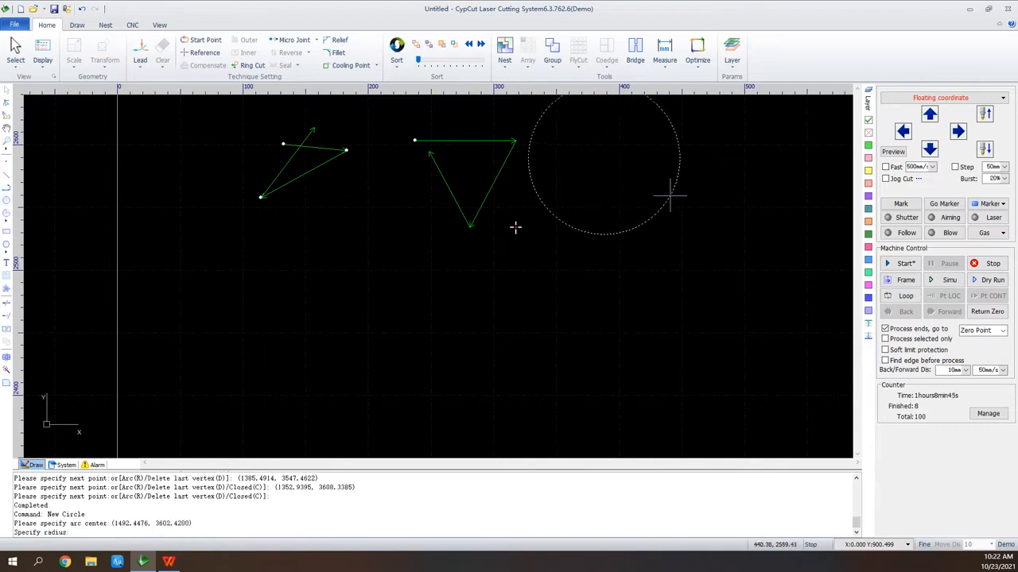
left_click(648, 188)
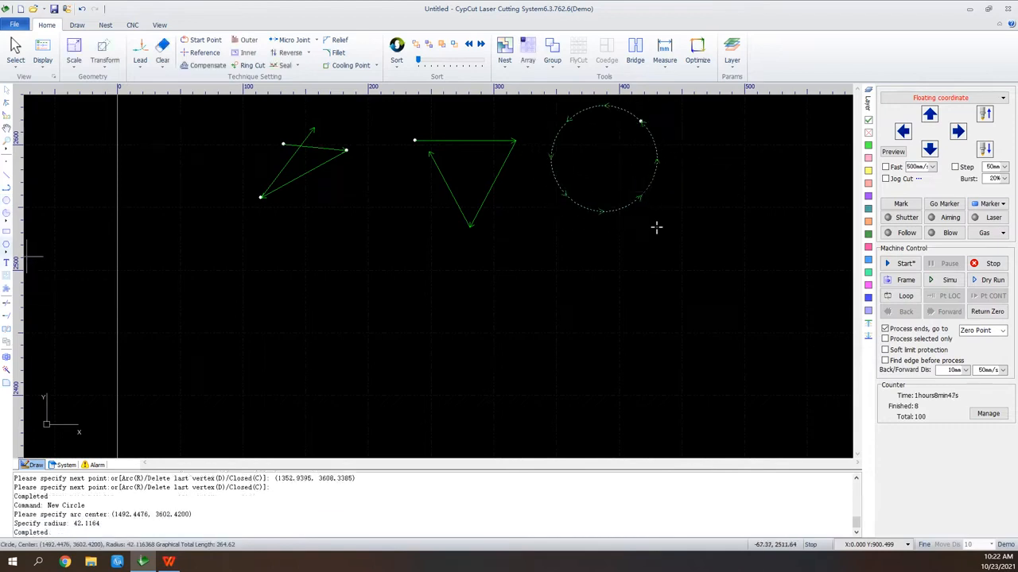
Draw a rectangle about 81 mm wide and 48 mm high to the right of the circle
left_click(6, 230)
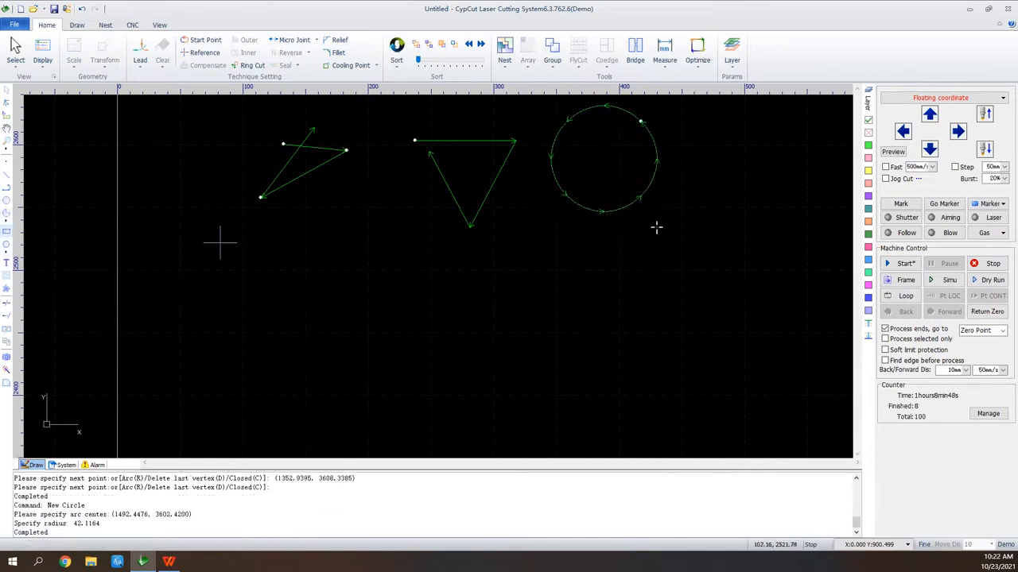
left_click(733, 154)
left_click(833, 215)
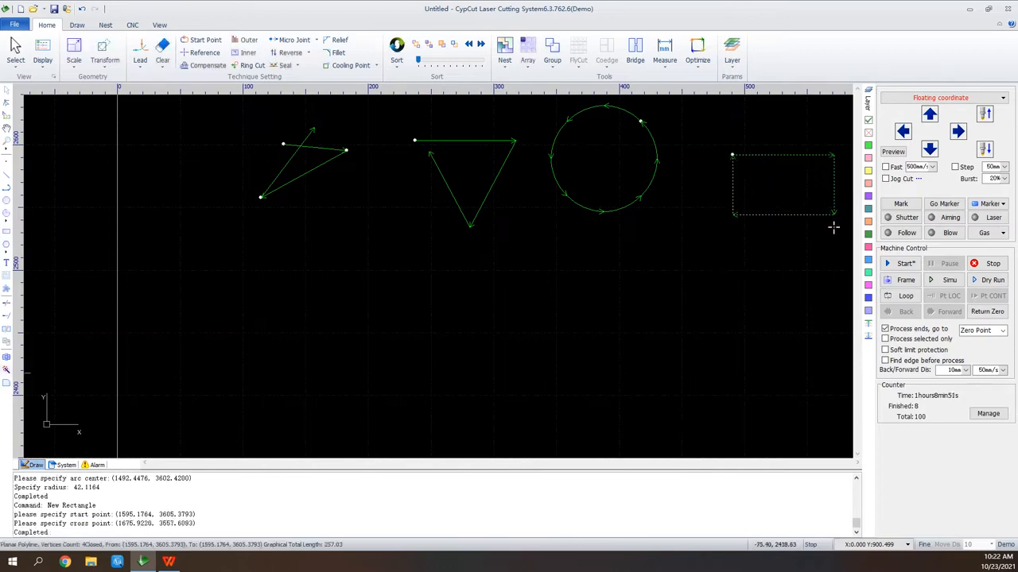
Create a corner-open rectangle 400 wide and 250 high with 40 by 40 corner openings, and place it below the other shapes
left_click(6, 289)
left_click(511, 308)
left_click(612, 366)
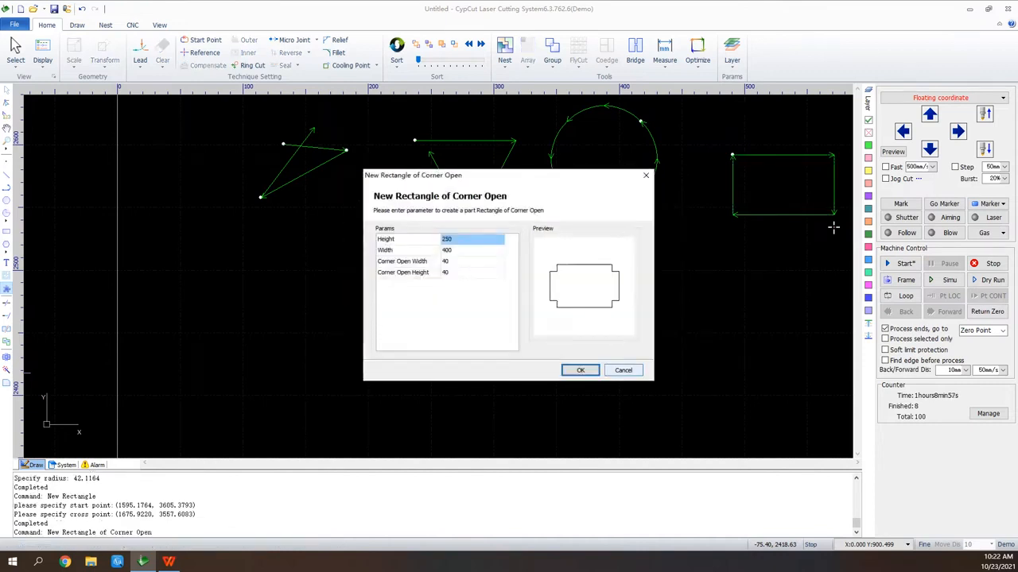
left_click(582, 370)
scroll(137, 413, "down", 3)
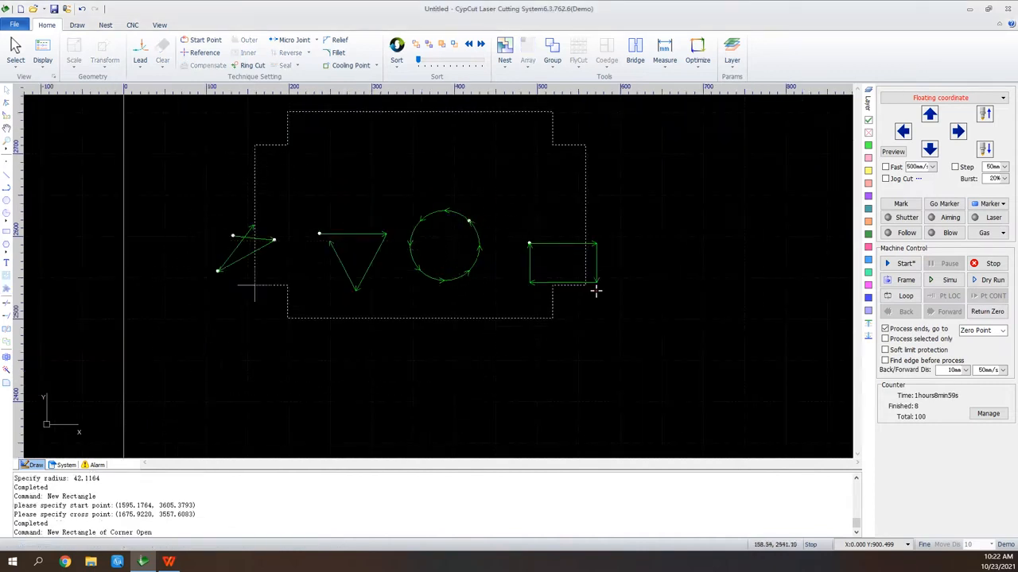
scroll(527, 265, "down", 2)
left_click(527, 265)
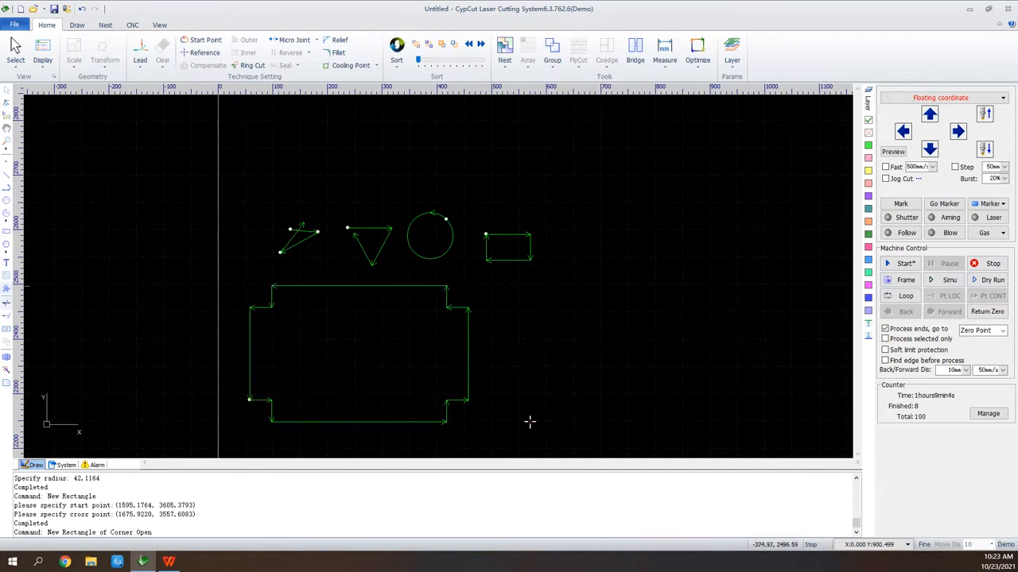
Insert the text "Friendess" to the right of the corner-open rectangle
left_click(7, 262)
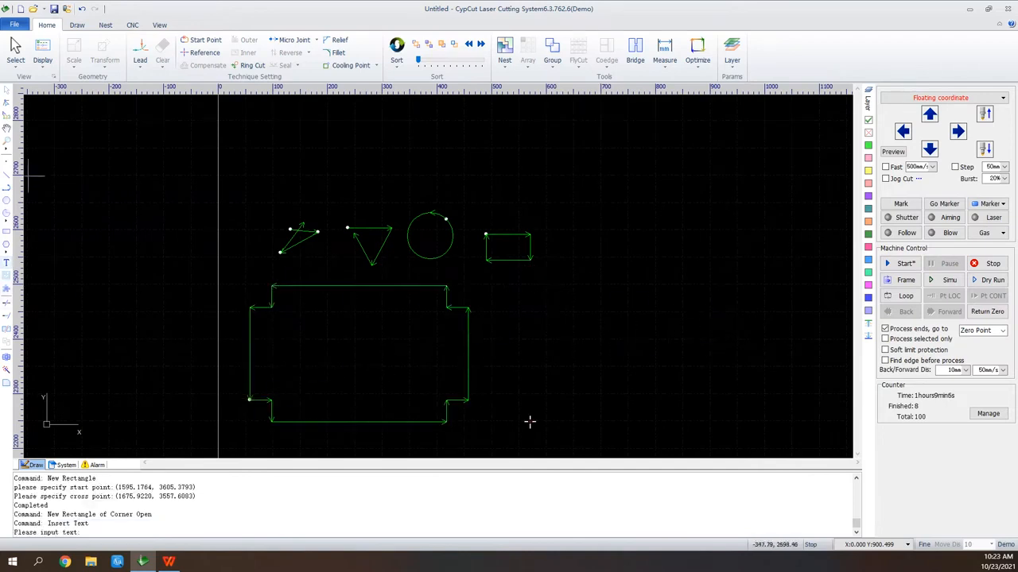
left_click(546, 348)
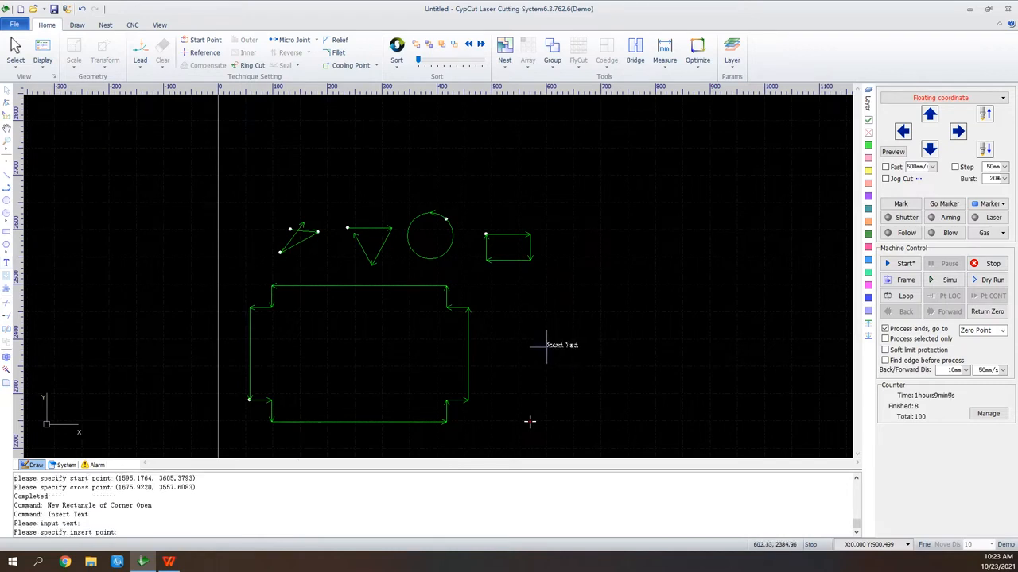
left_click(546, 346)
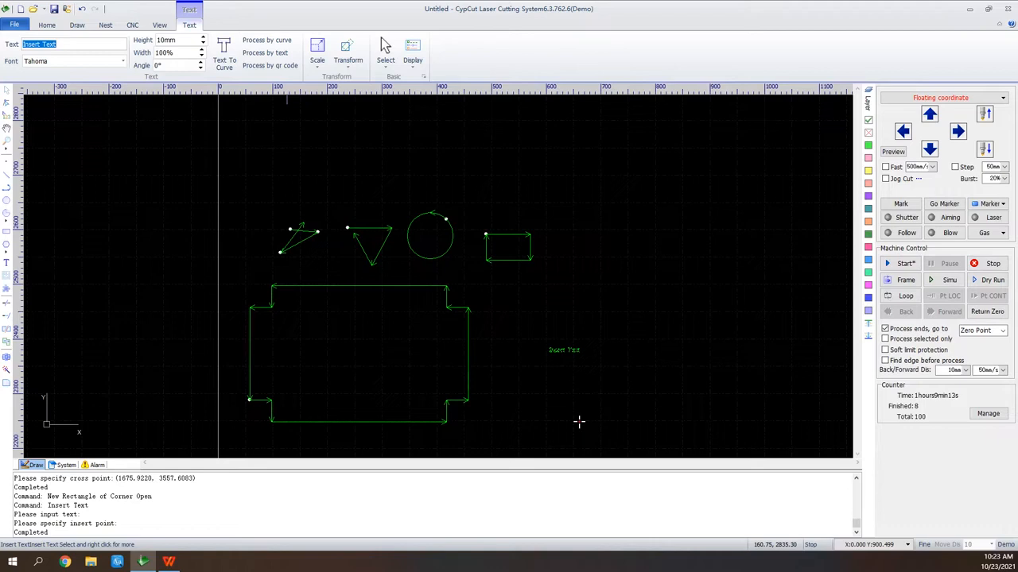
type("F")
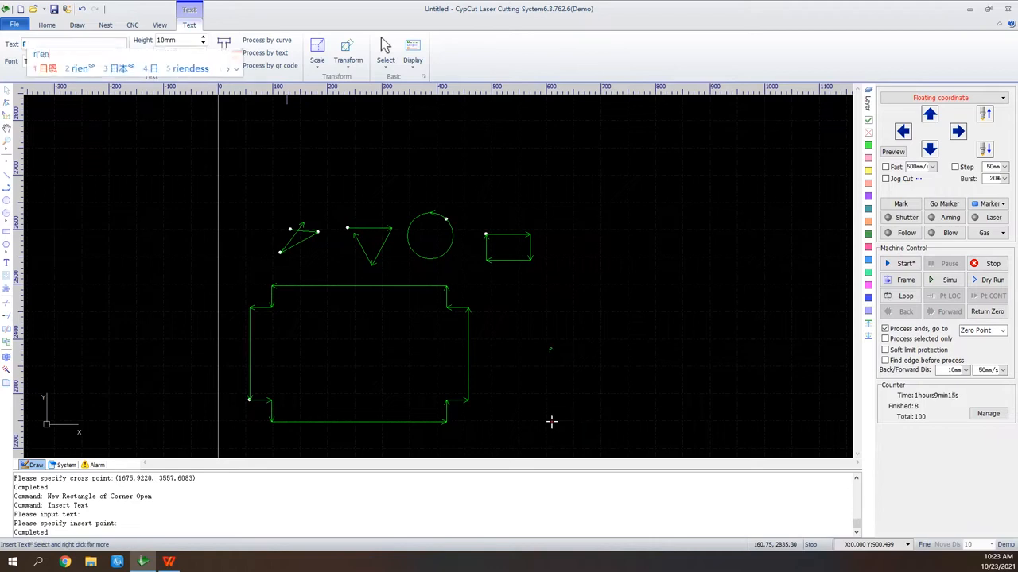
type("riendess")
key("Return")
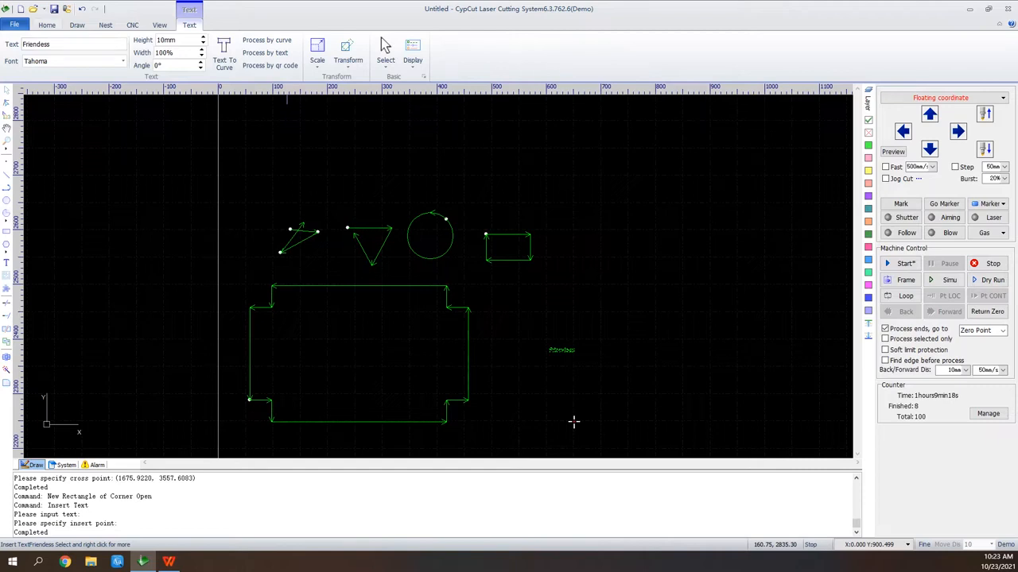
Scale the "Friendess" text up to a height of 40 mm
scroll(563, 347, "up", 3)
scroll(563, 347, "up", 2)
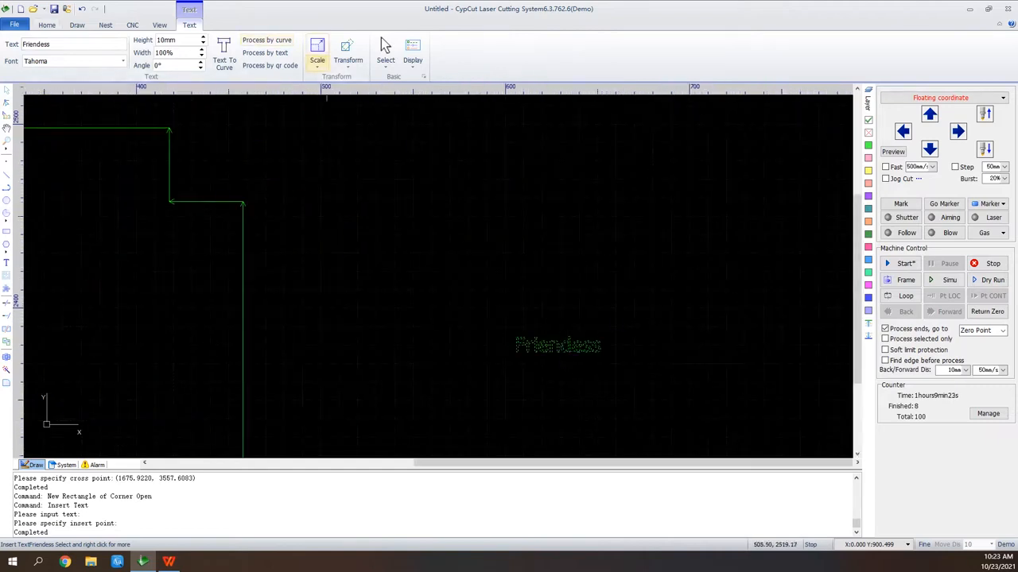
left_click(317, 56)
left_click(338, 127)
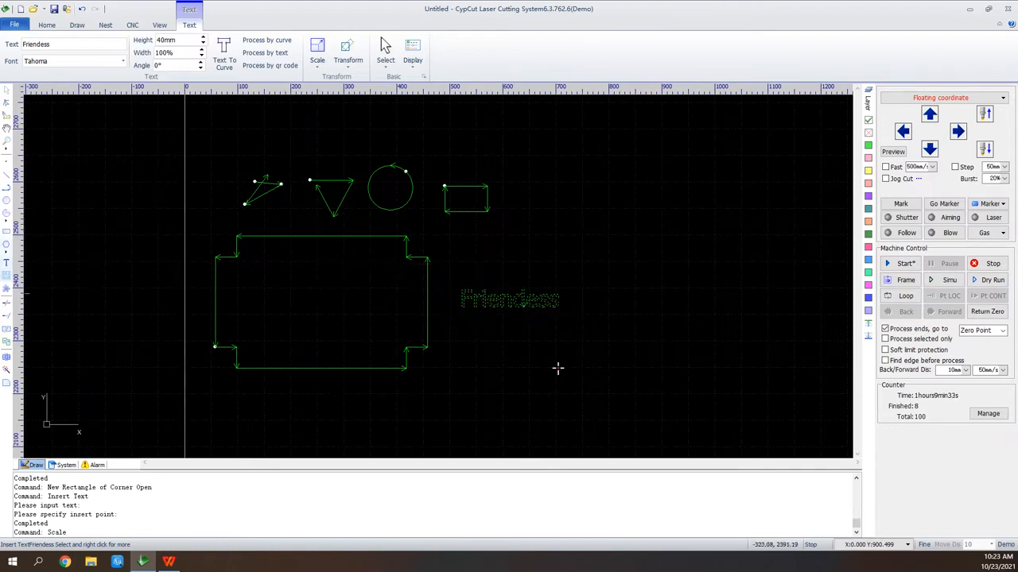
Trim the overhanging ends where the first shape's lines cross, and extend the triangular polyline's open end to its upper edge
left_click(7, 303)
scroll(263, 181, "up", 2)
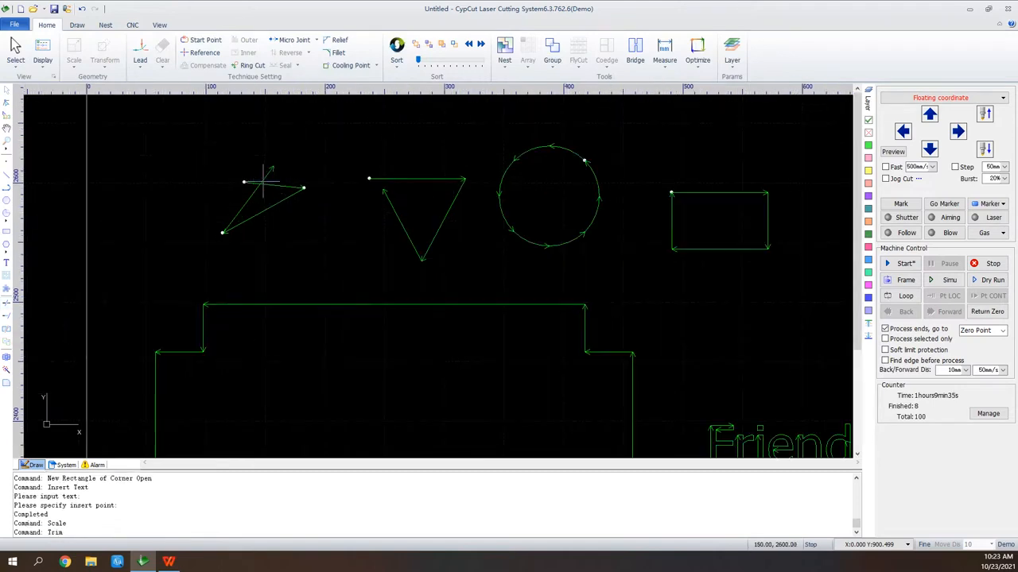
left_click(251, 183)
left_click(7, 315)
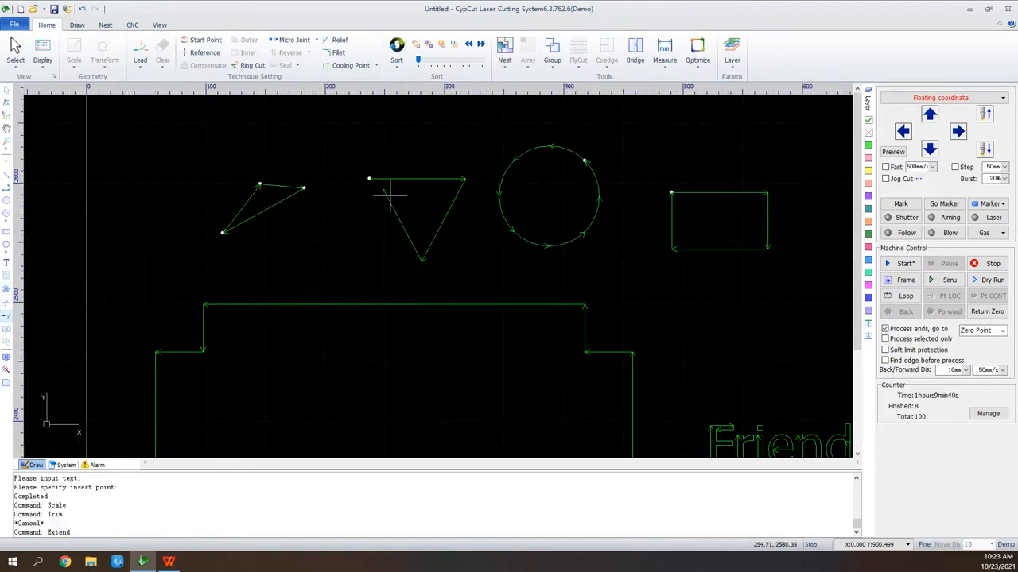
left_click(389, 195)
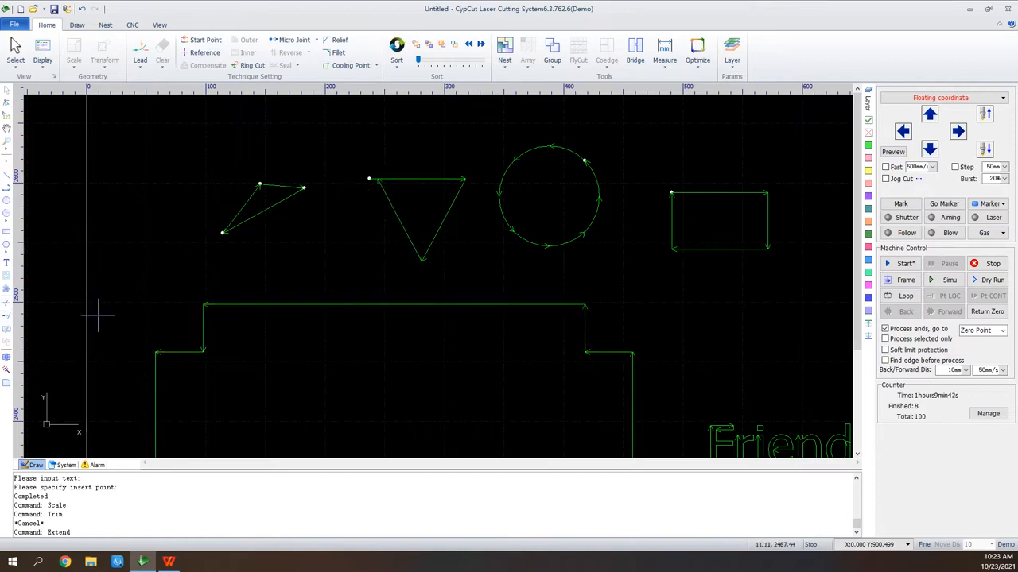
Draw a second circle of about 65 mm radius around the existing circle and align the two circles concentrically
left_click(6, 213)
left_click(562, 208)
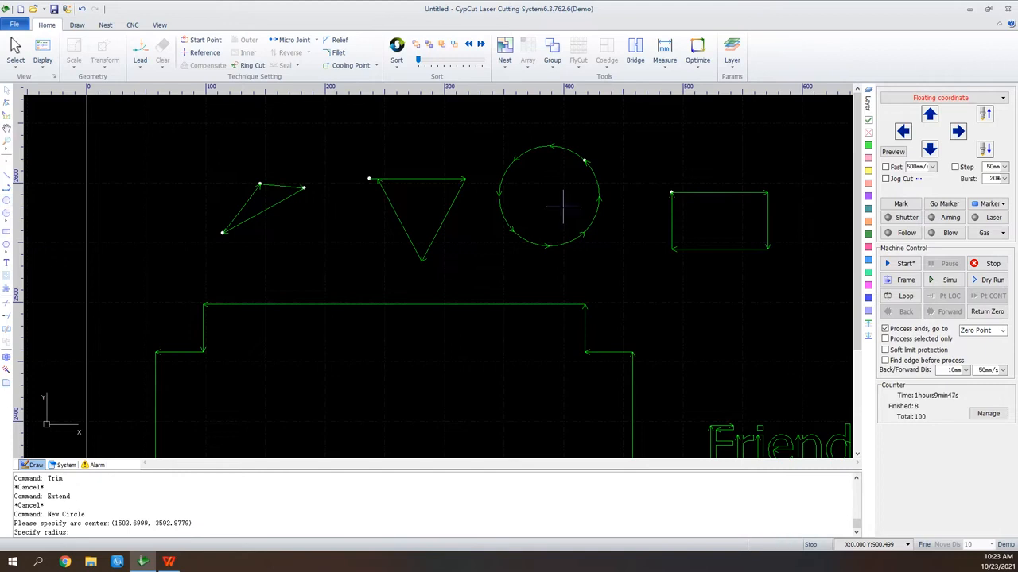
left_click(547, 131)
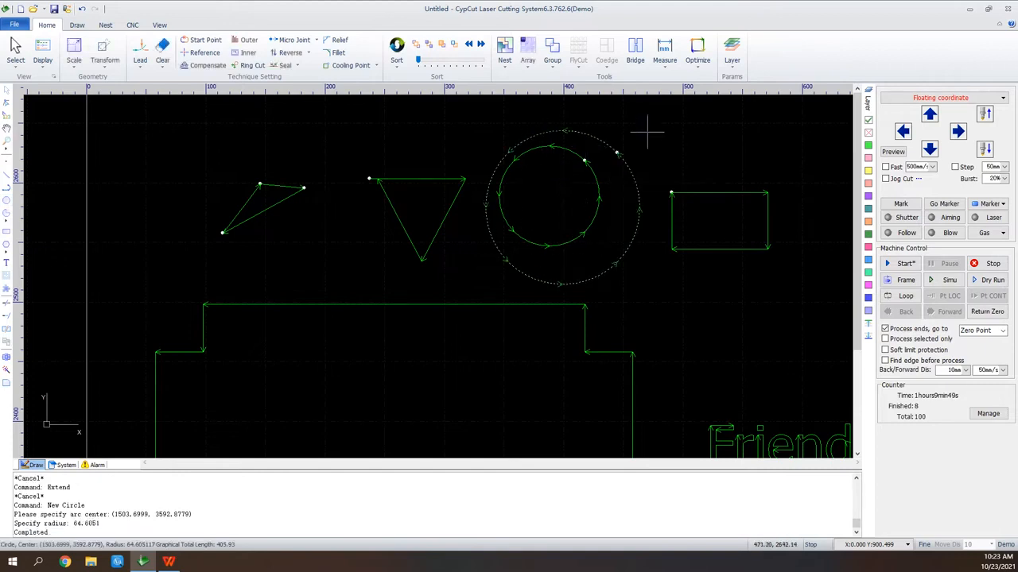
left_click_drag(631, 128, 537, 205)
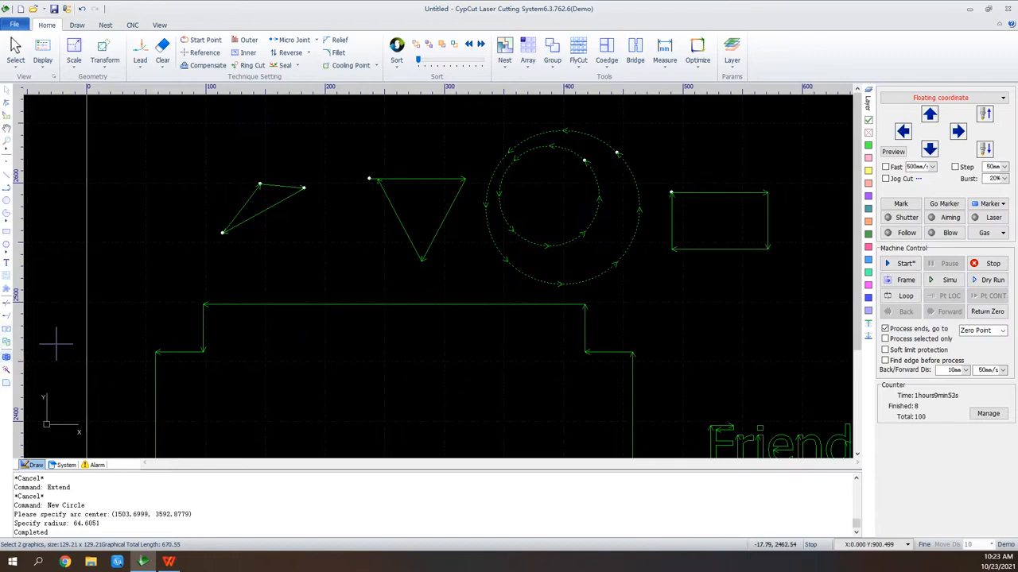
left_click(7, 358)
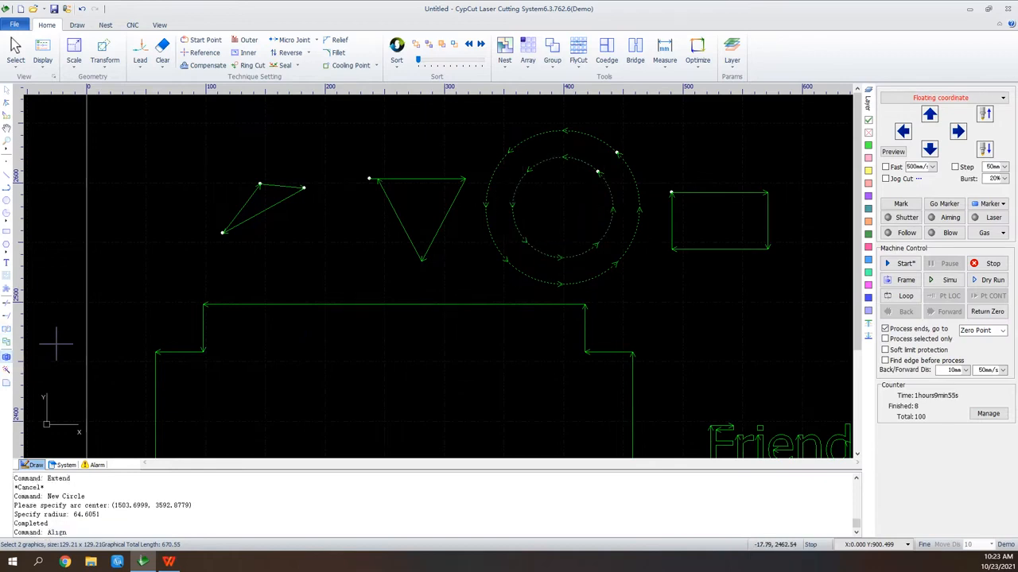
Explode the large corner-open rectangle into separate line segments
scroll(644, 170, "down", 2)
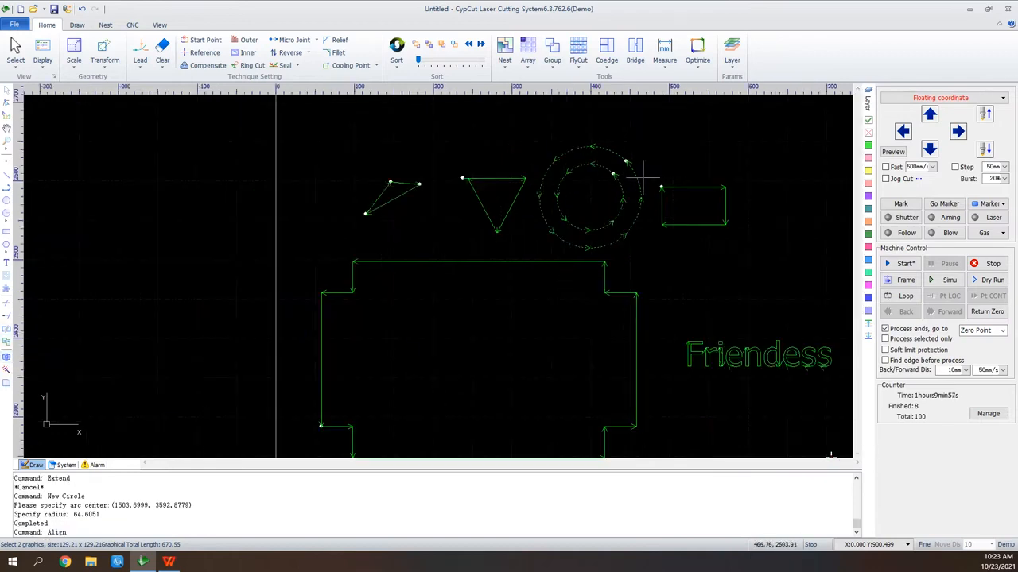
scroll(644, 170, "down", 2)
scroll(803, 442, "up", 2)
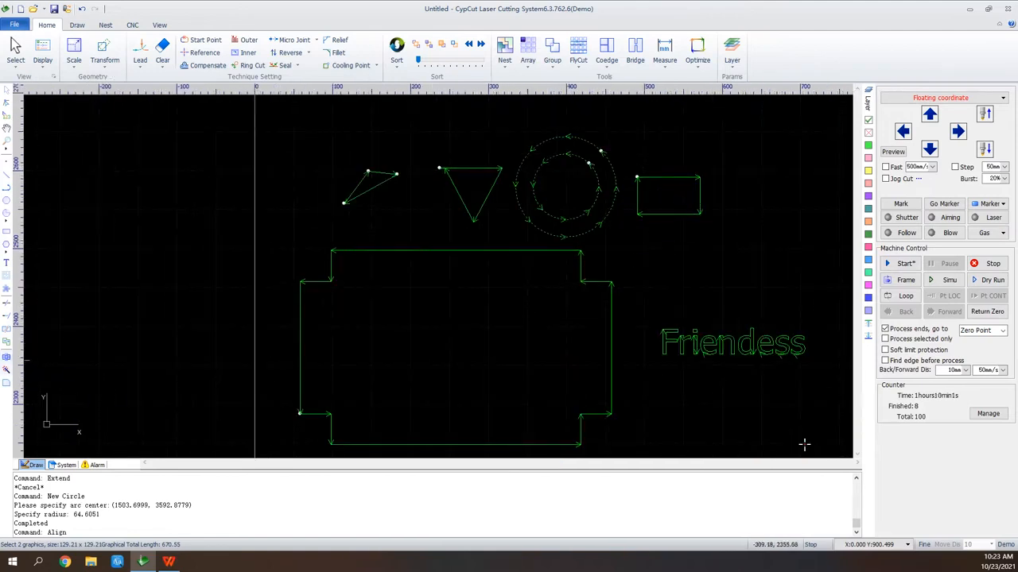
left_click_drag(629, 268, 561, 312)
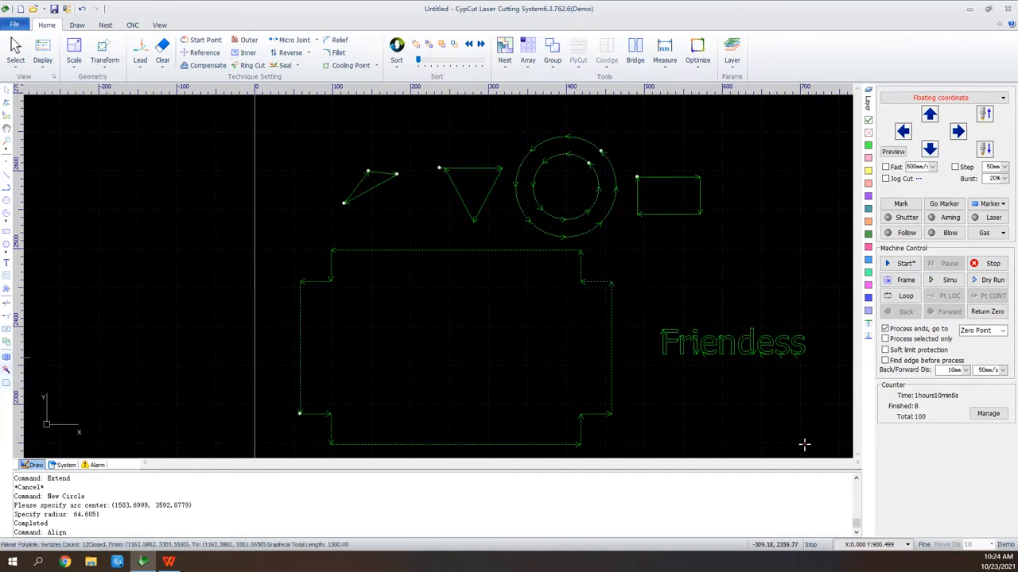
left_click(6, 369)
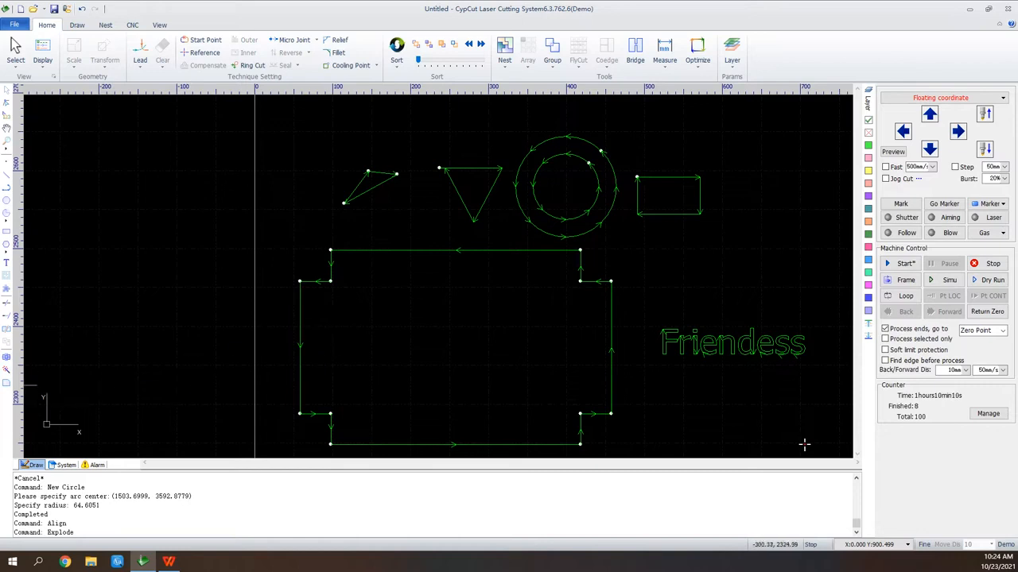
Fillet the corners of the small rectangle beside the circles with a 2 mm radius
left_click(697, 178)
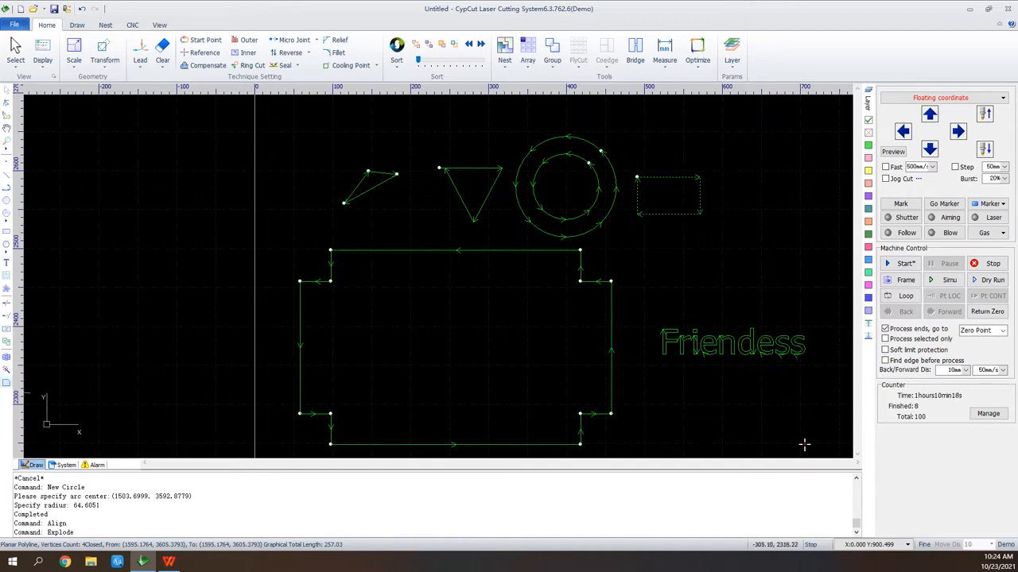
left_click(6, 383)
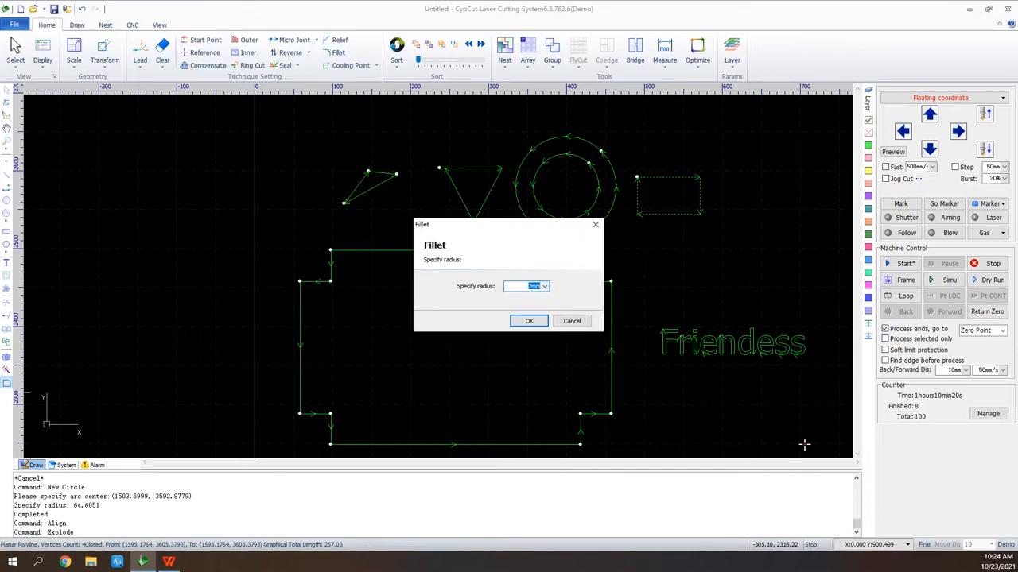
left_click(528, 321)
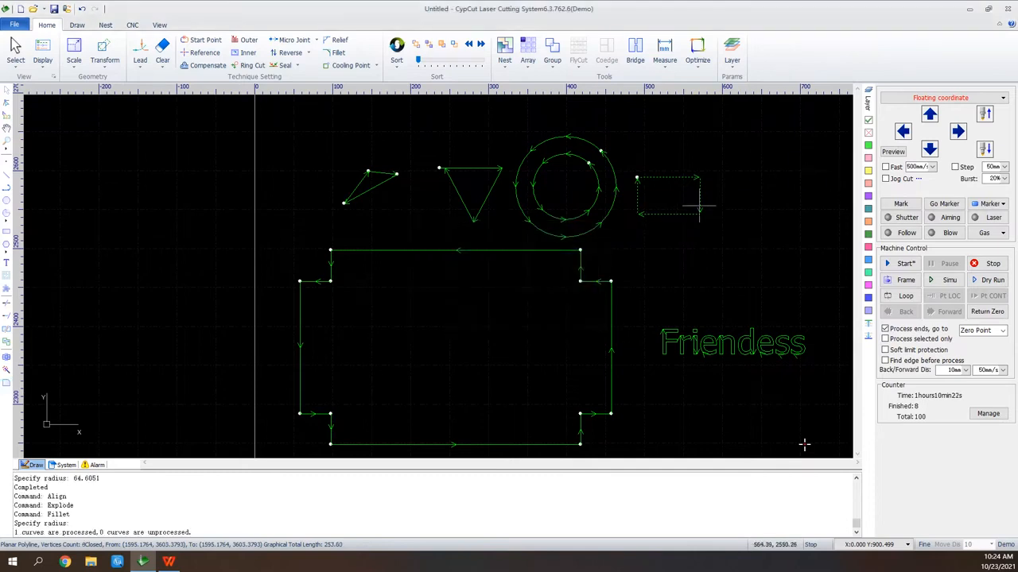
scroll(701, 203, "up", 3)
scroll(676, 263, "up", 3)
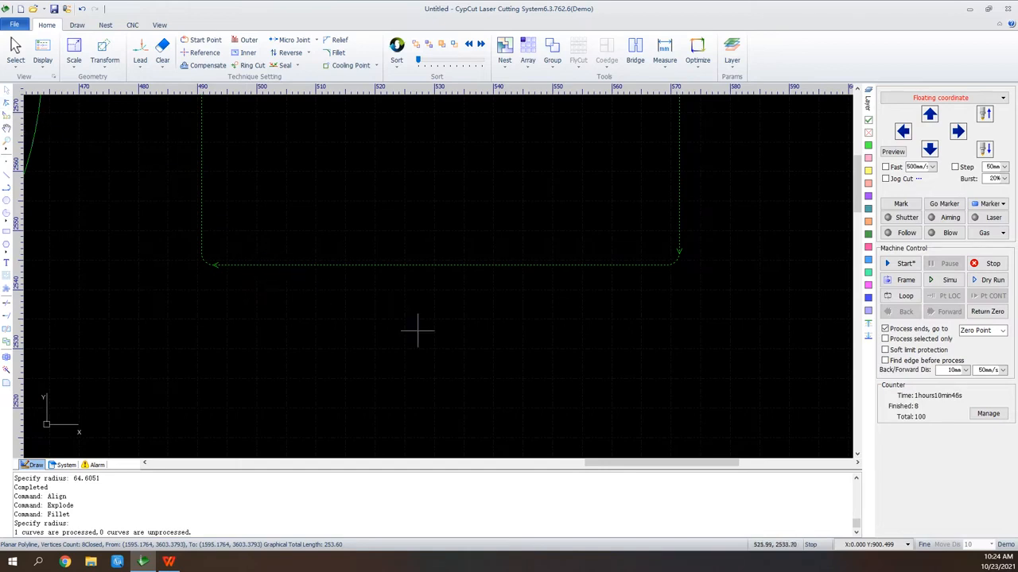
Draw an open four-segment polyline about 12 mm wide and 7.5 mm tall just below the filleted rectangle
scroll(416, 425, "down", 2)
scroll(370, 403, "up", 4)
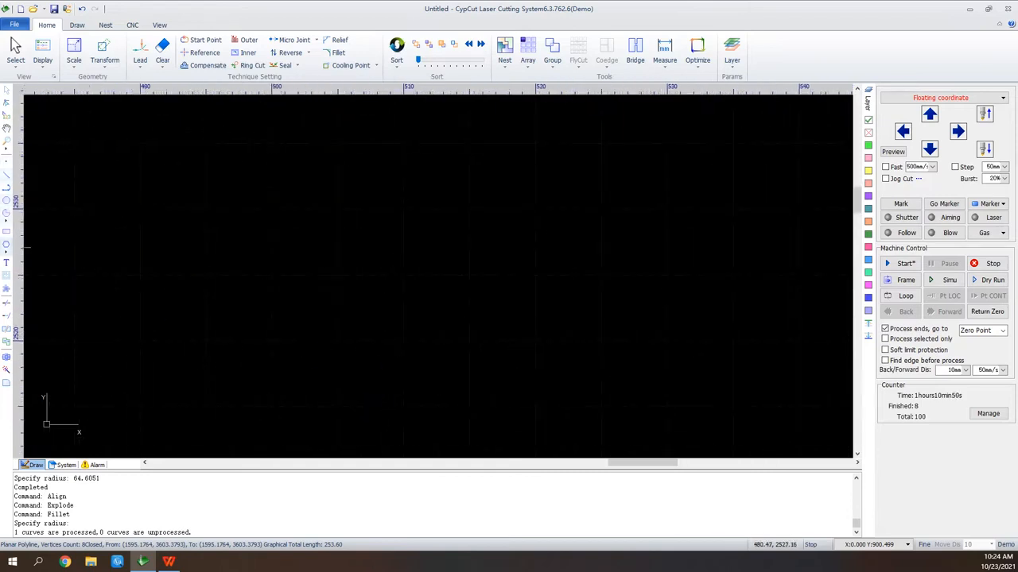
left_click(7, 188)
left_click(229, 161)
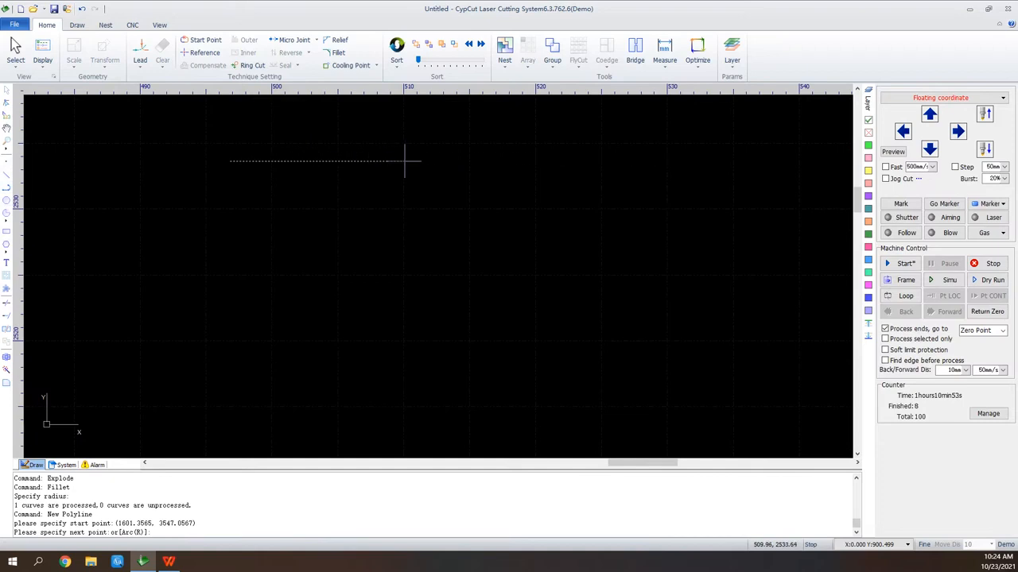
left_click(387, 161)
left_click(378, 260)
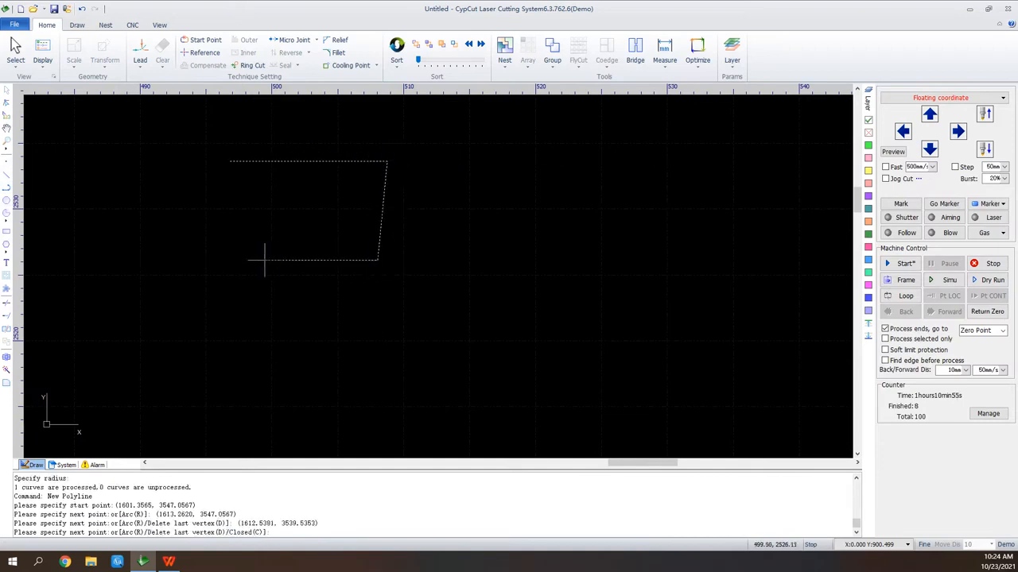
left_click(256, 260)
left_click(247, 180)
right_click(248, 180)
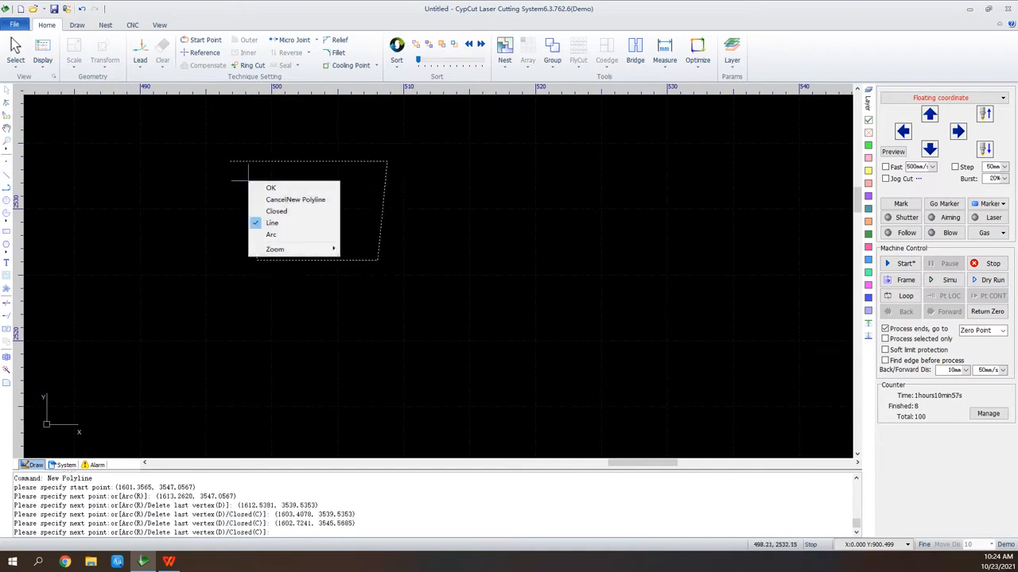
left_click(294, 199)
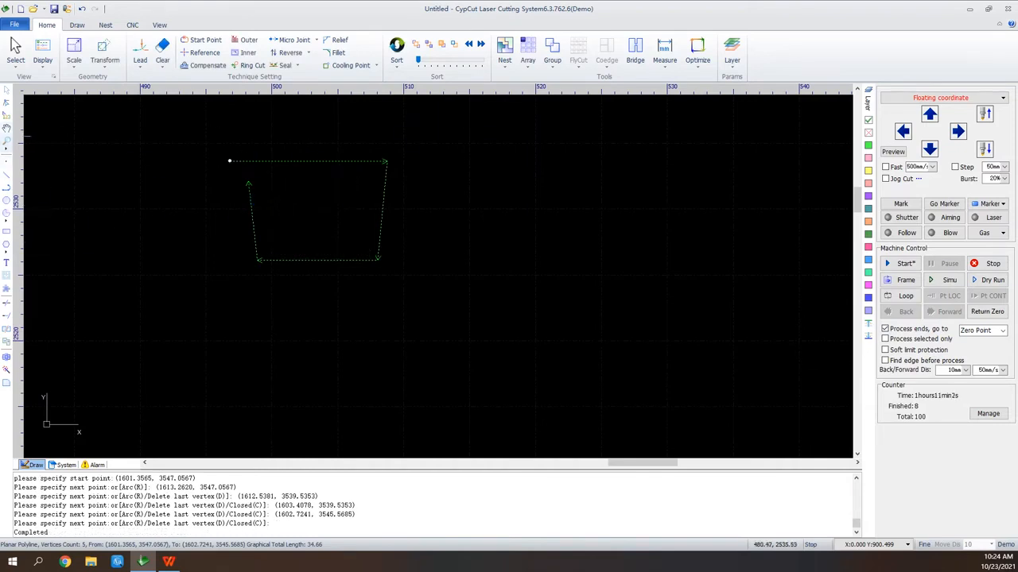
Close the small polyline with node editing by moving its open end vertex onto its start point
left_click(7, 102)
left_click(248, 182)
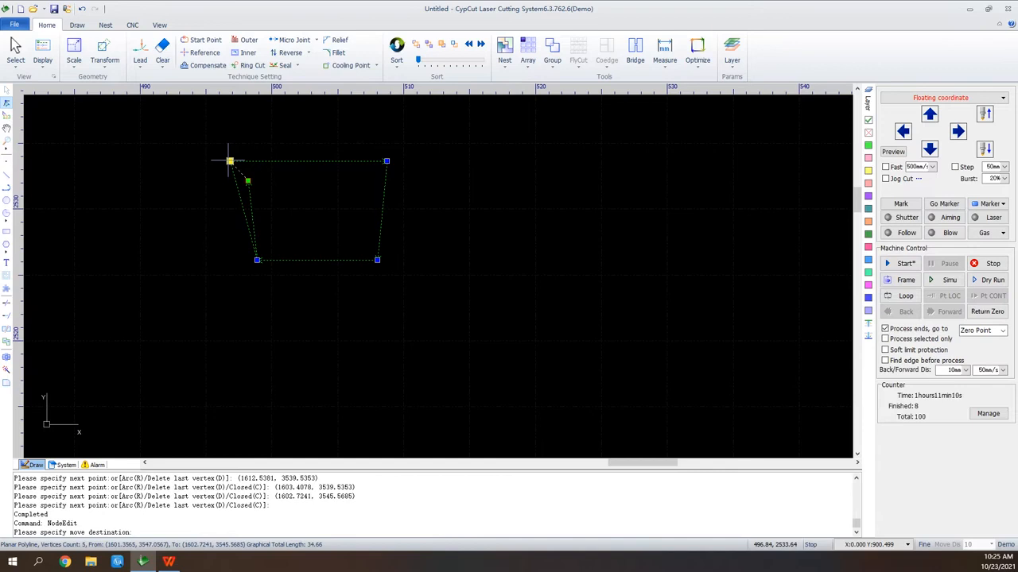
left_click(229, 161)
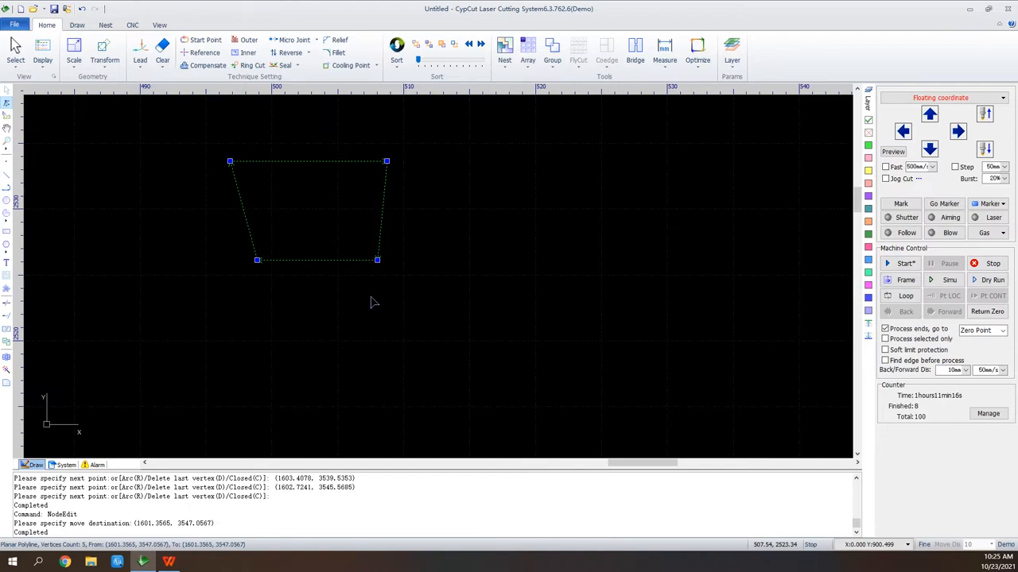
Manually sort the cutting order from the first shape's lower line through the triangle, circles, rectangle and exploded outline's upper-right edge to the text
scroll(556, 323, "down", 6)
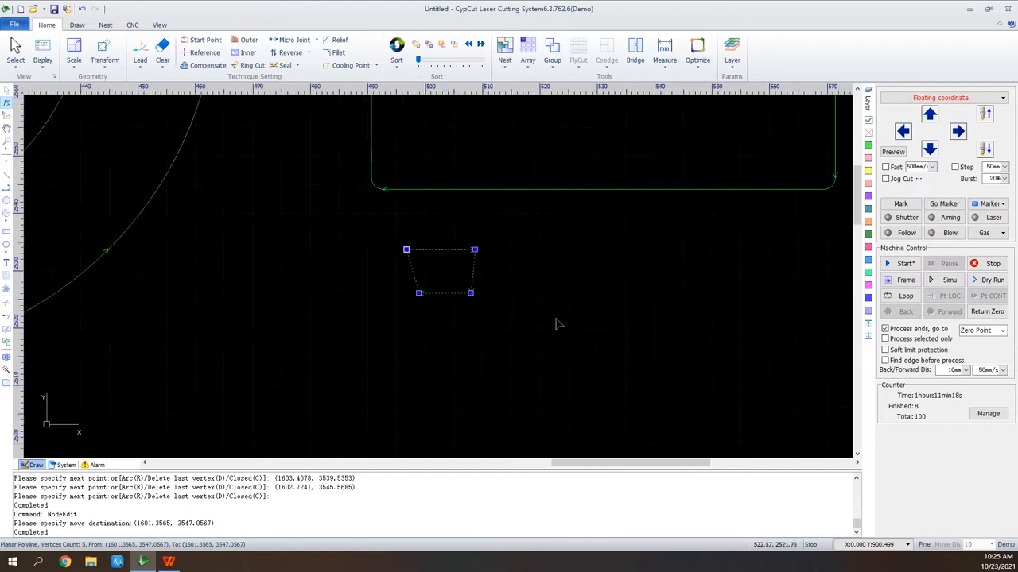
scroll(562, 326, "down", 2)
scroll(586, 143, "down", 2)
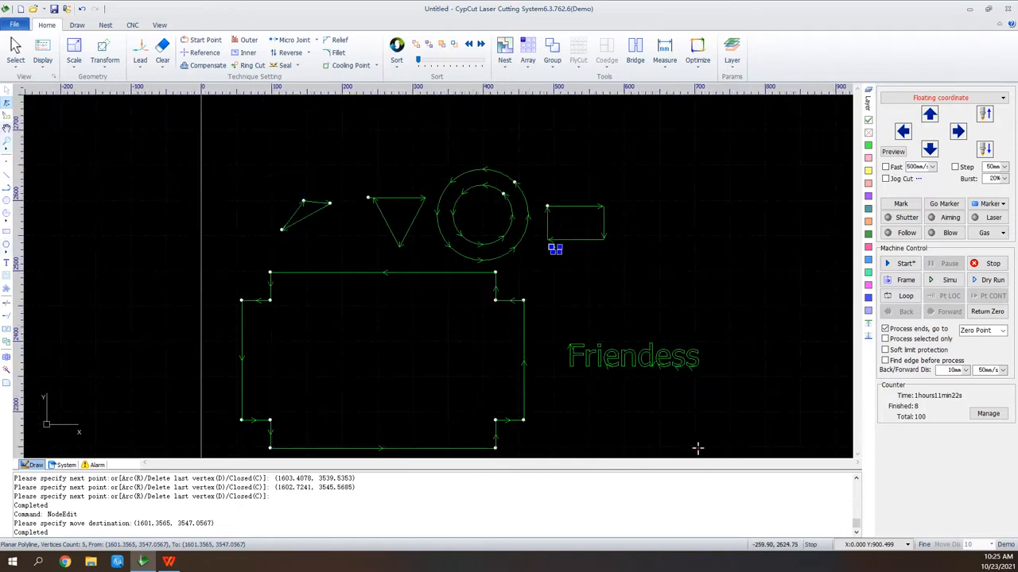
left_click(7, 117)
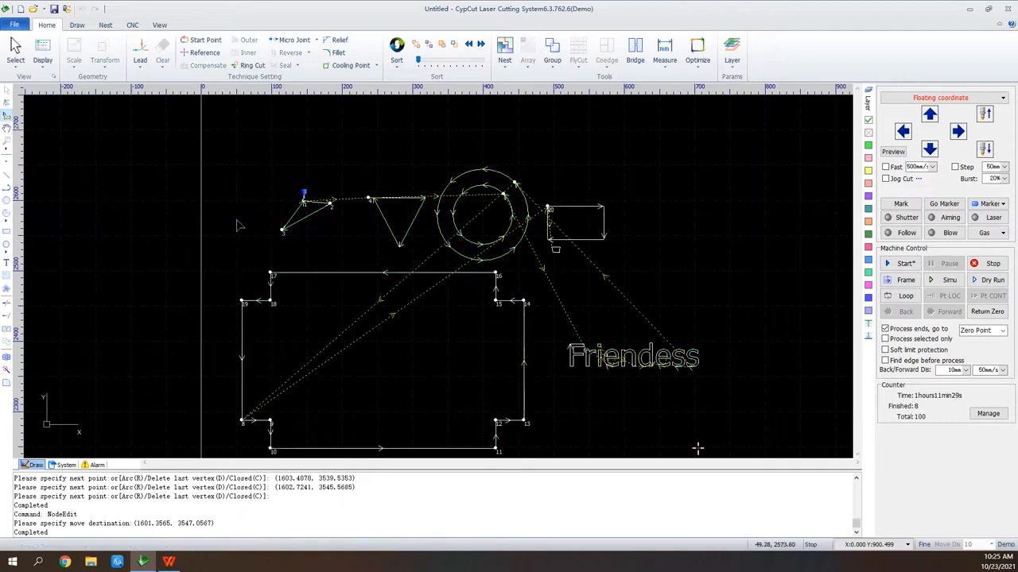
left_click(314, 221)
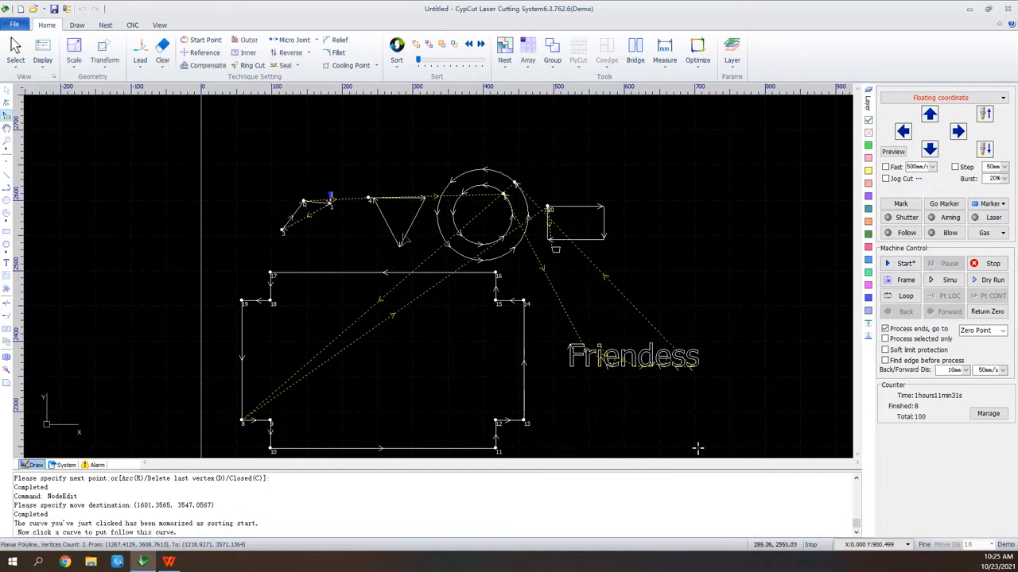
left_click(441, 224)
left_click(442, 221)
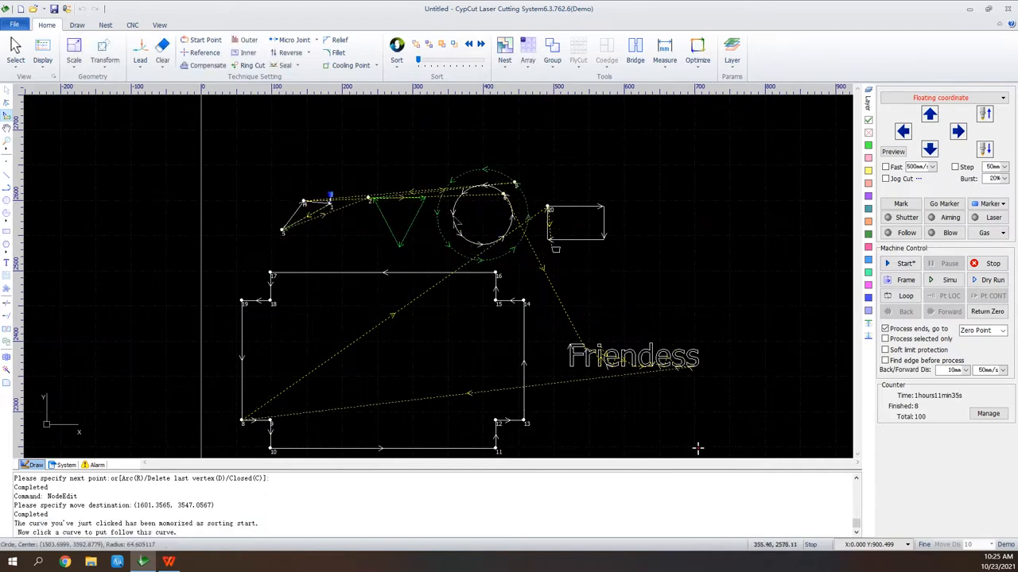
left_click(583, 240)
left_click(522, 303)
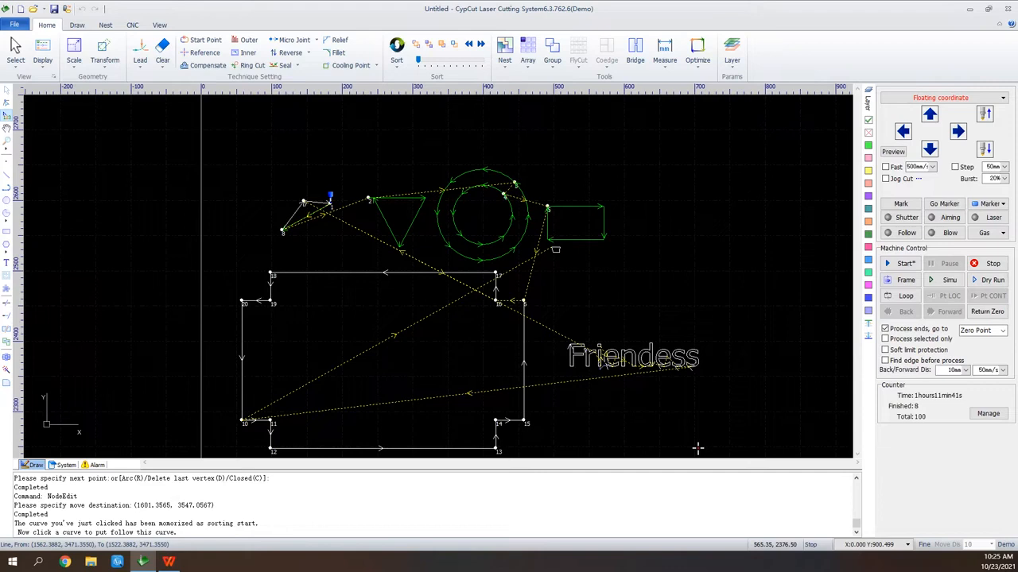
left_click(602, 362)
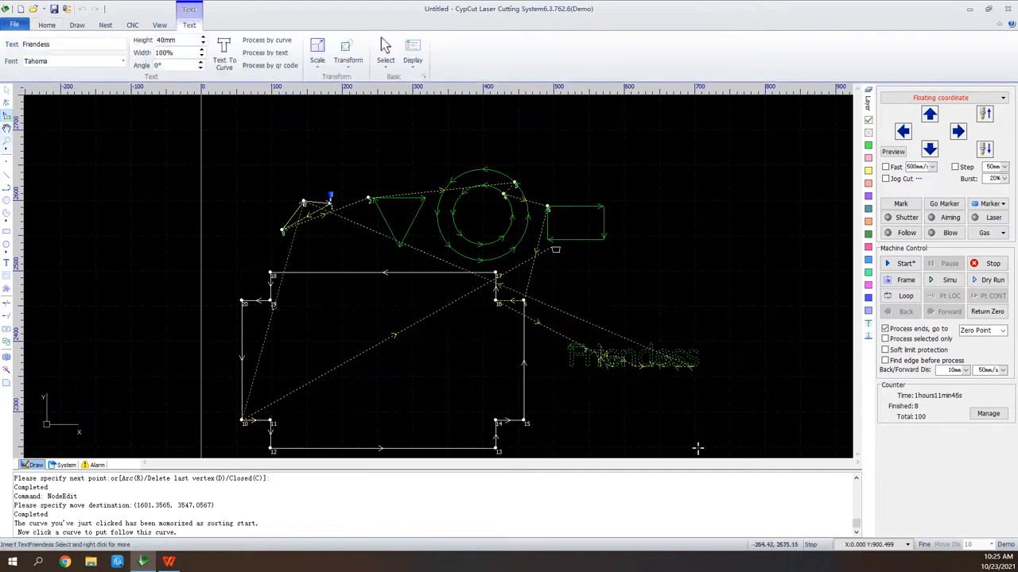
right_click(697, 449)
Pan across the drawing and zoom to fit all graphics in view
middle_click_drag(697, 447, 604, 316)
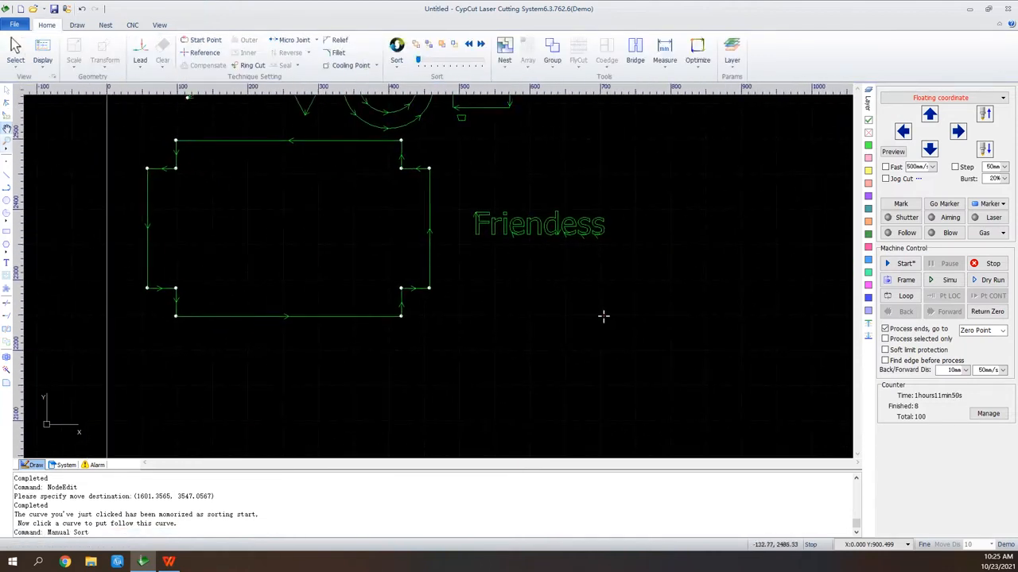
left_click(6, 145)
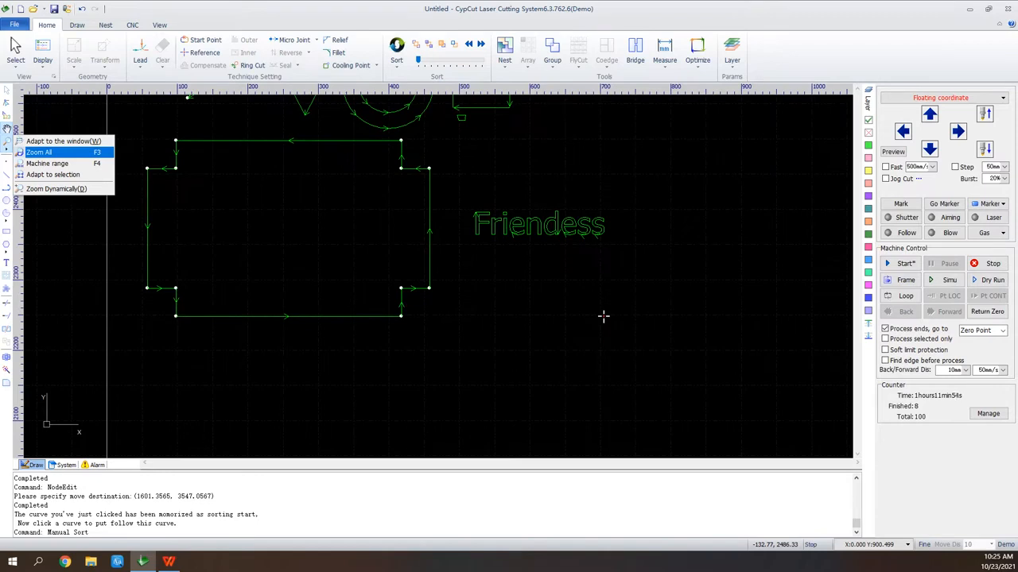
key("Return")
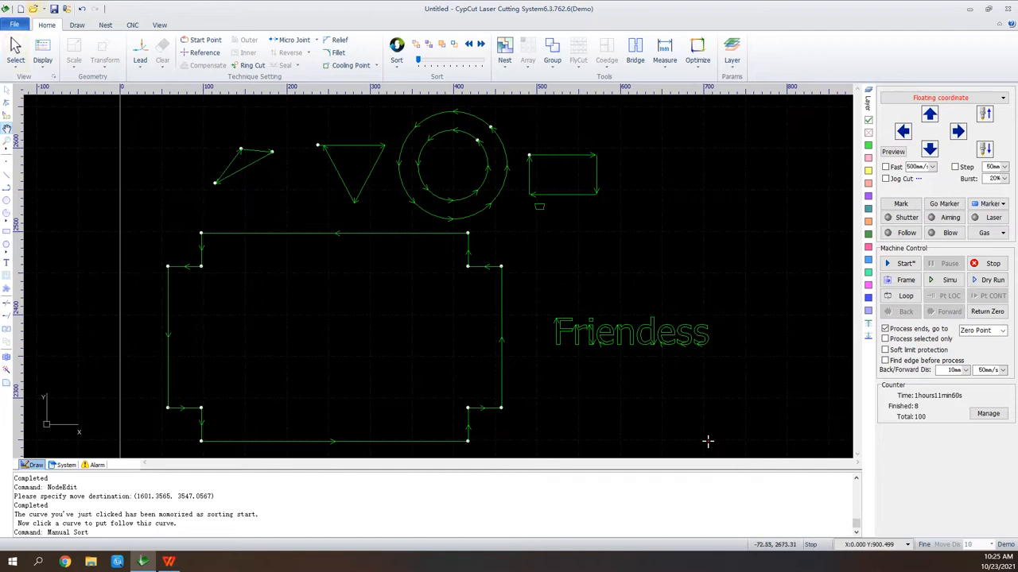
Open the existing drawing file "eg7批量"
left_click(34, 9)
left_click(508, 295)
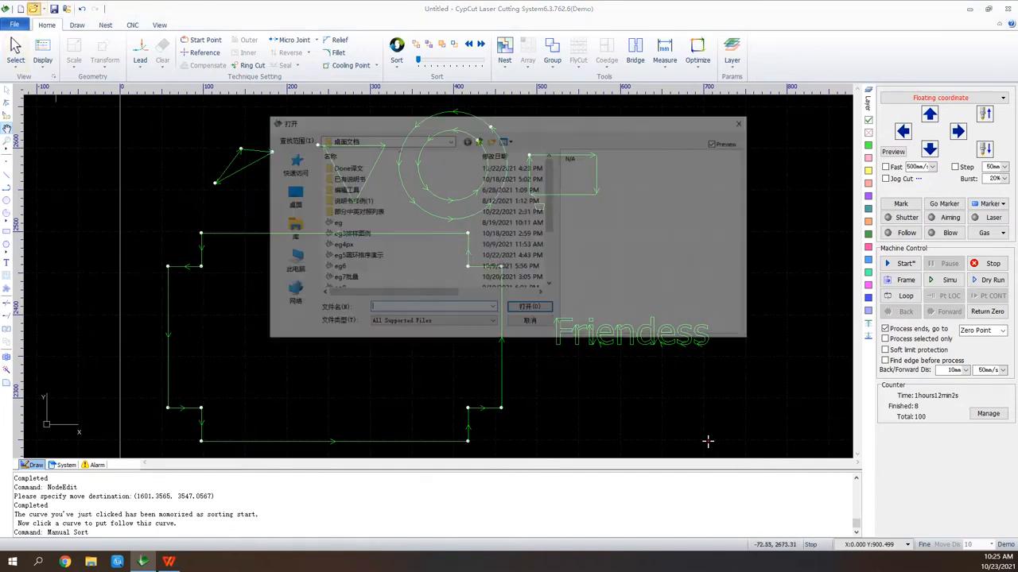
left_click(343, 278)
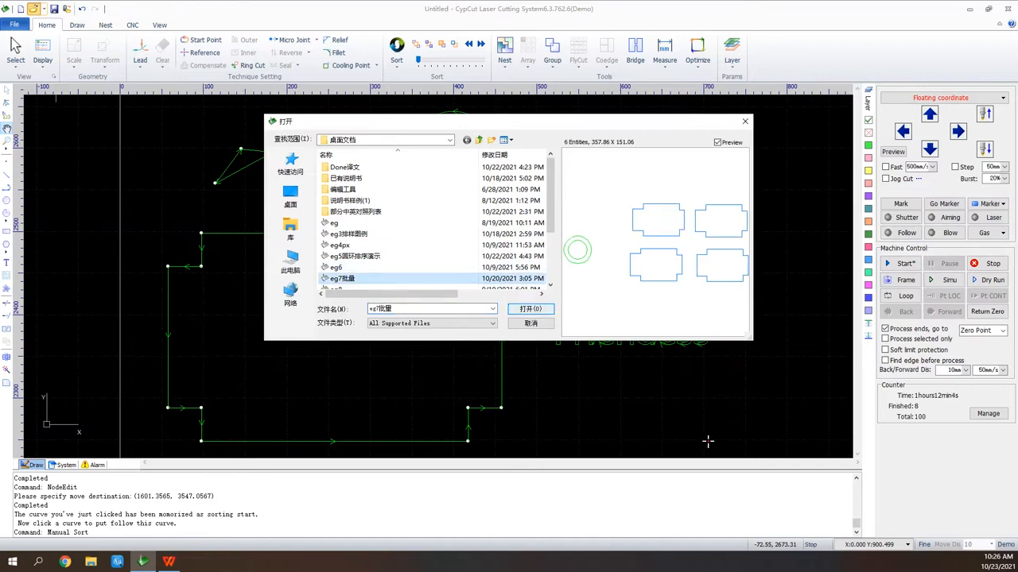
left_click(530, 309)
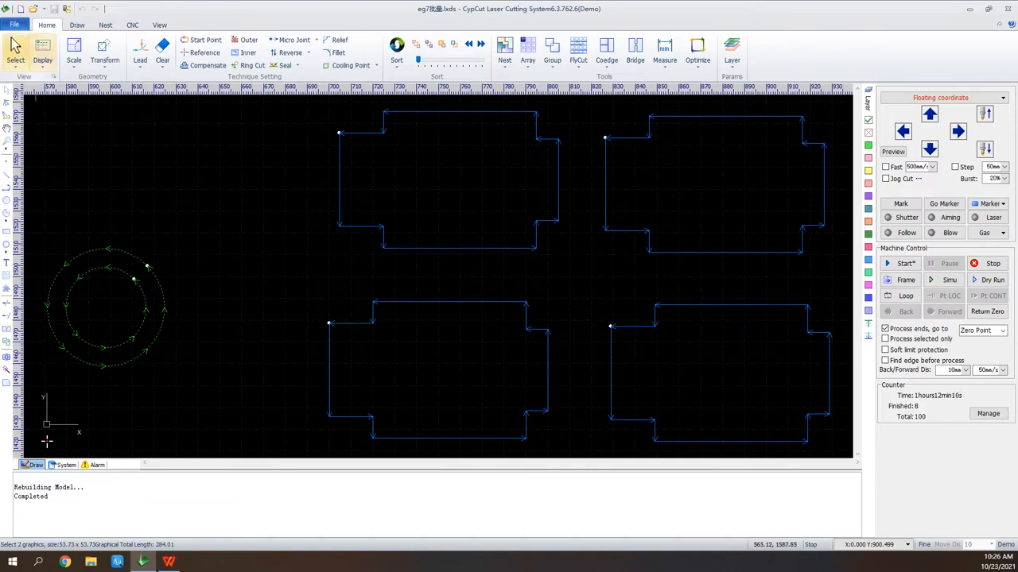
Batch-modify the notched outlines from the upper one nearer the circles, adding a 20 mm line lead-in at 90° to all matching shapes
left_click(15, 54)
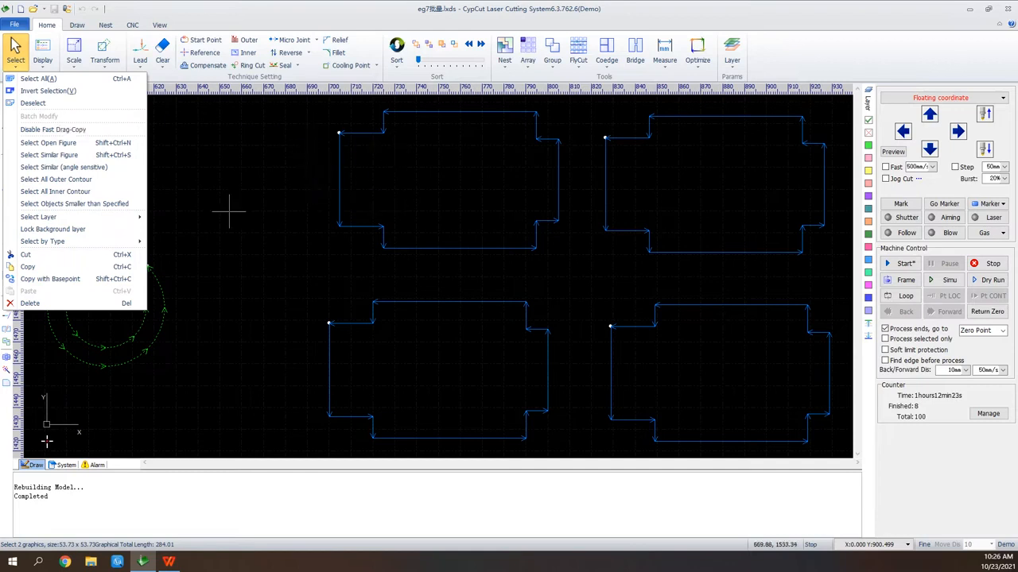
left_click(280, 186)
left_click(554, 137)
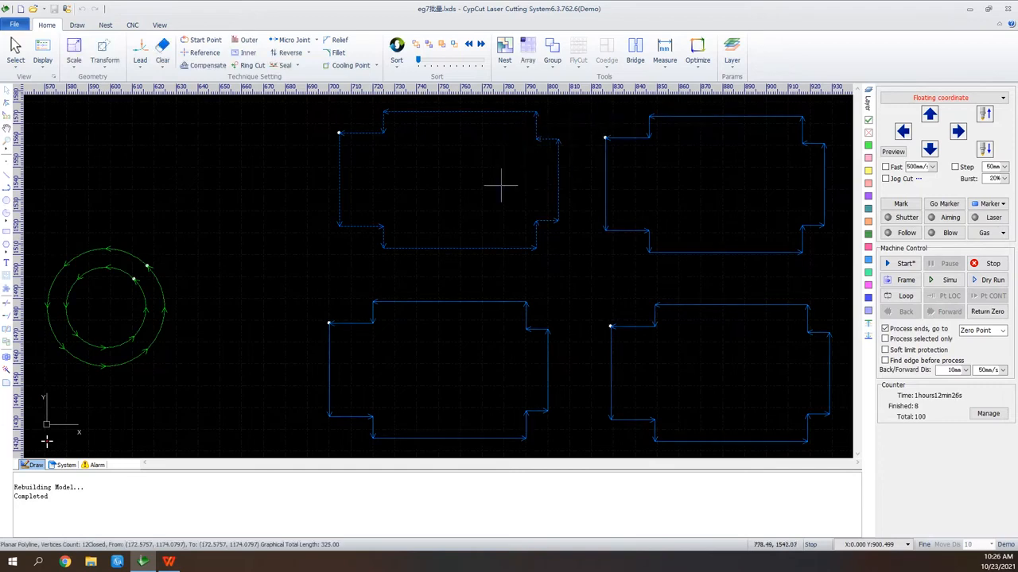
left_click(16, 54)
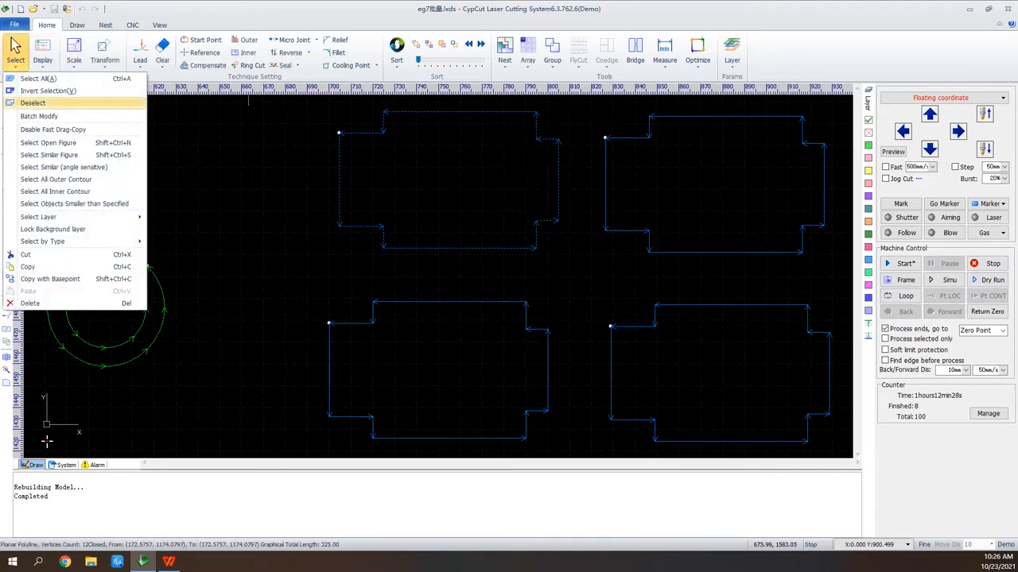
left_click(39, 116)
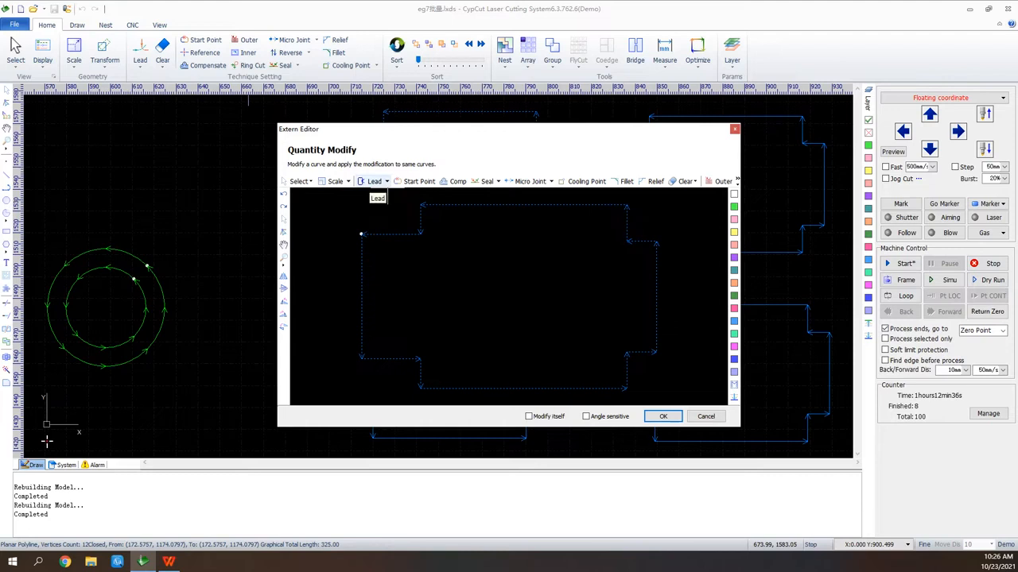
left_click(377, 182)
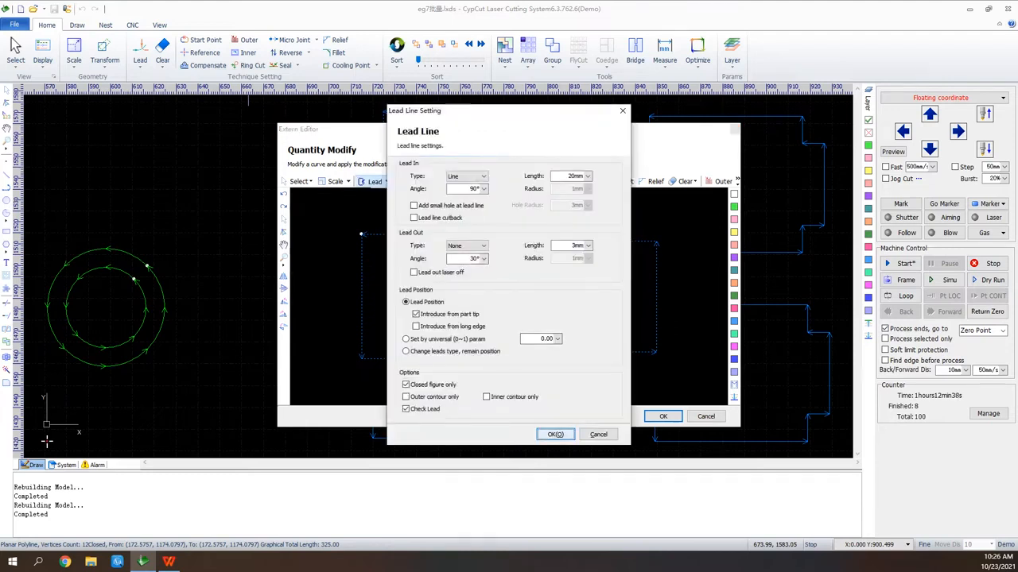
key("Return")
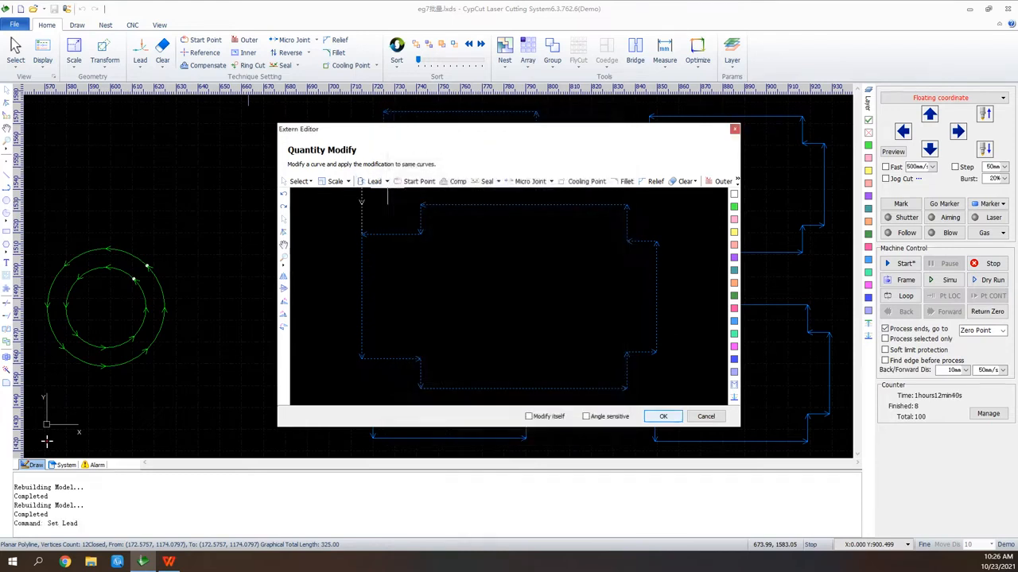
left_click(662, 416)
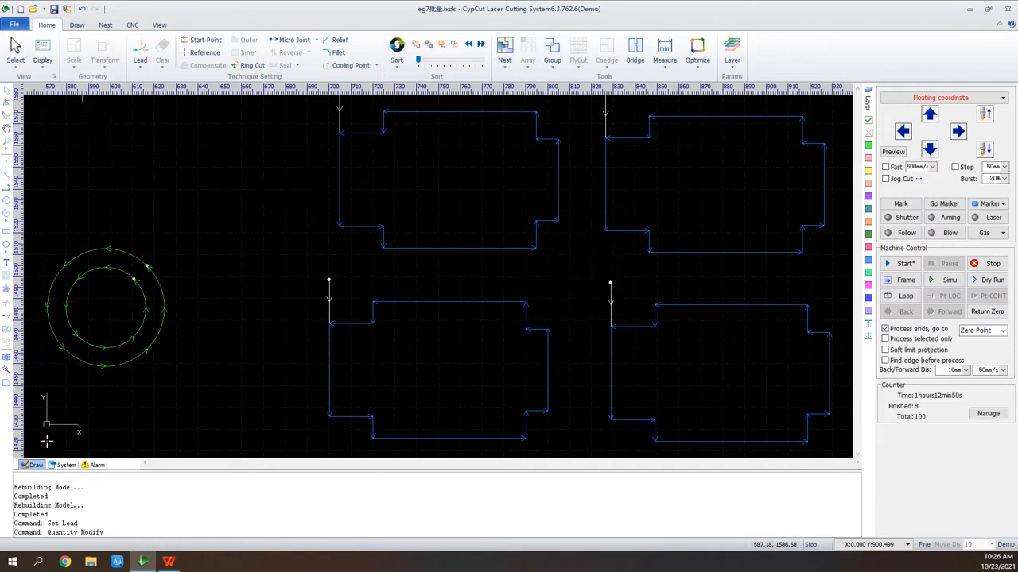
Disable fast drag-copy, select the upper notched outline nearer the circles, and re-enable fast drag-copy
left_click(42, 53)
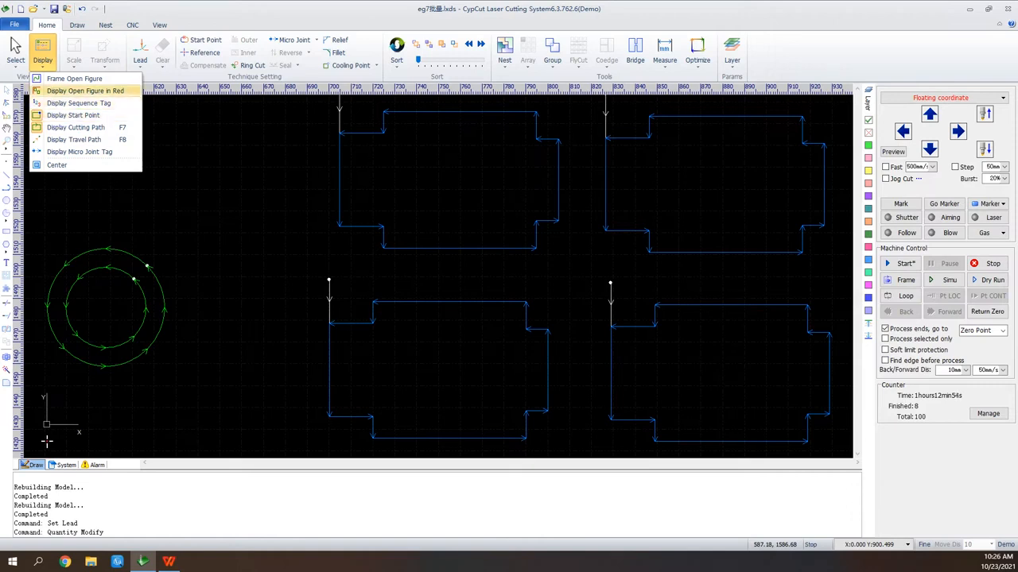
left_click(16, 53)
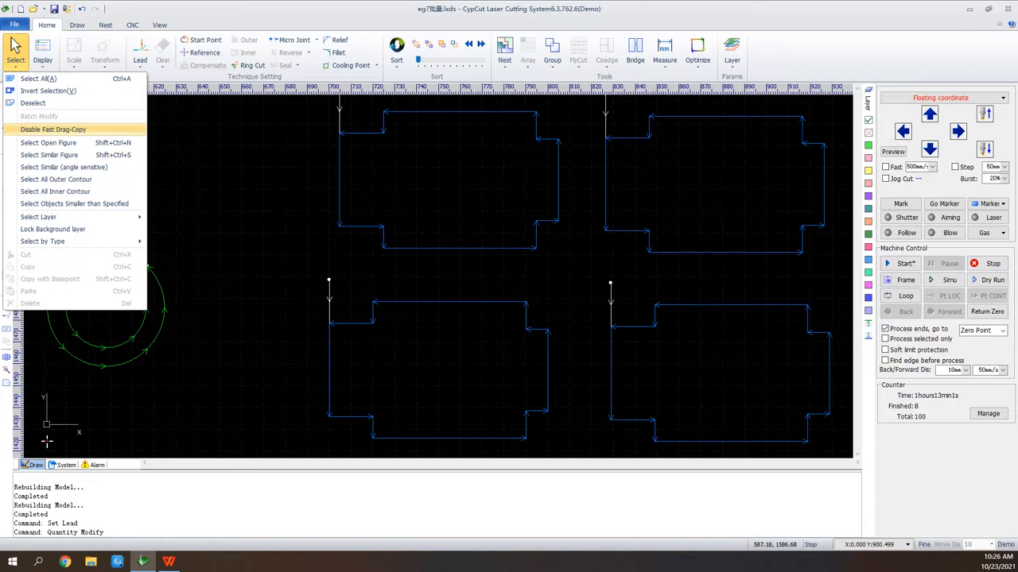
left_click(80, 129)
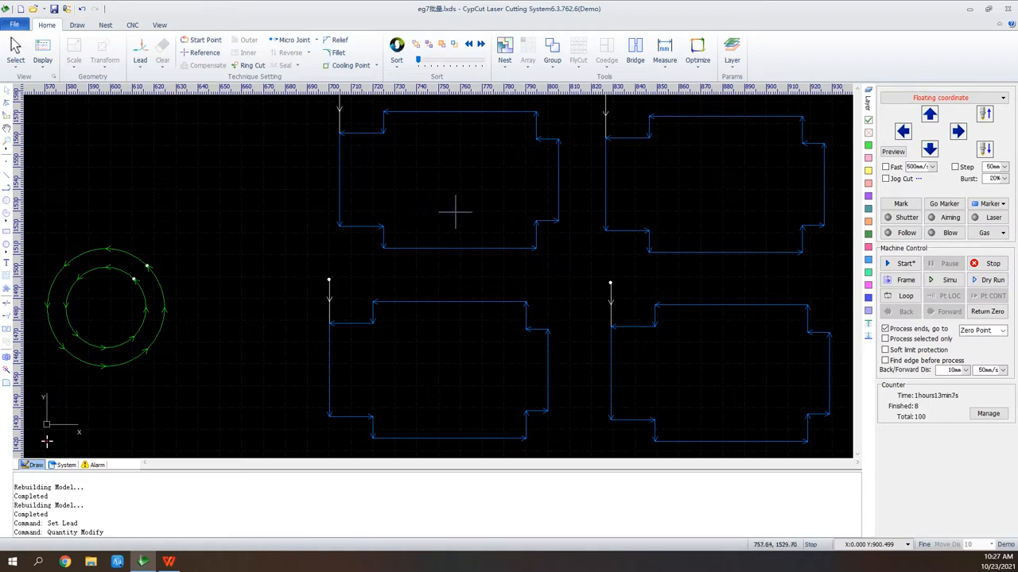
left_click(456, 247)
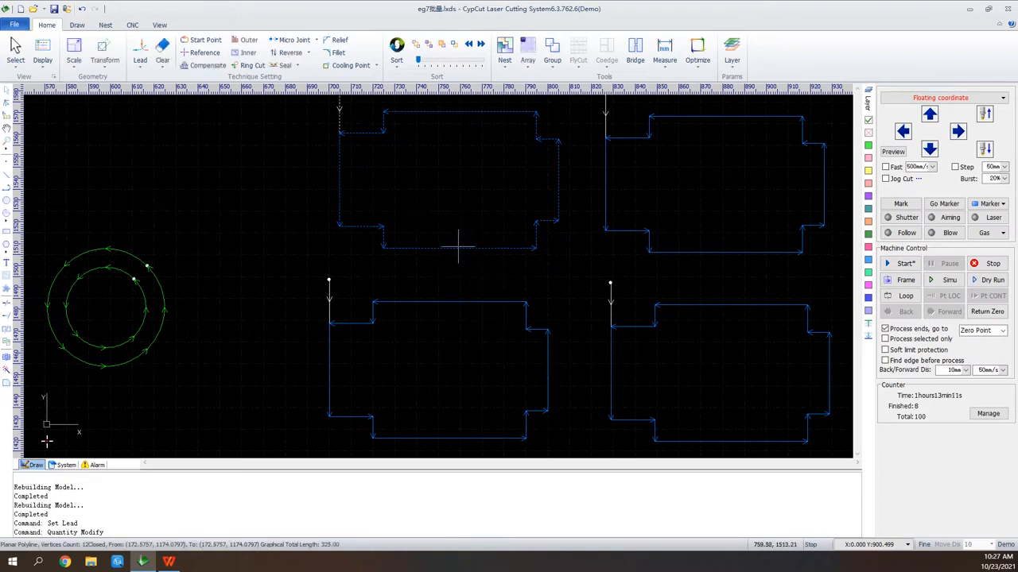
left_click(16, 52)
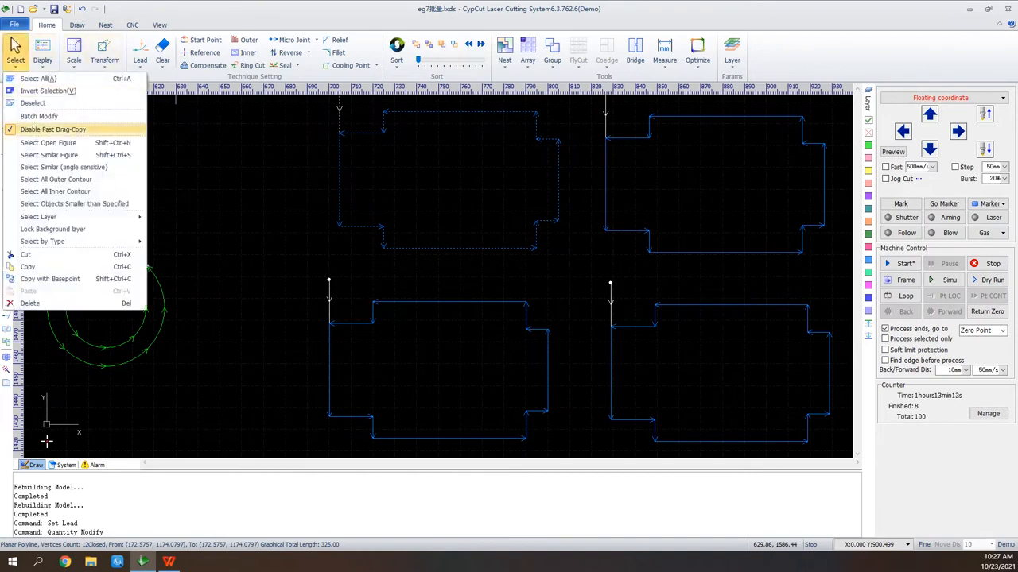
left_click(55, 128)
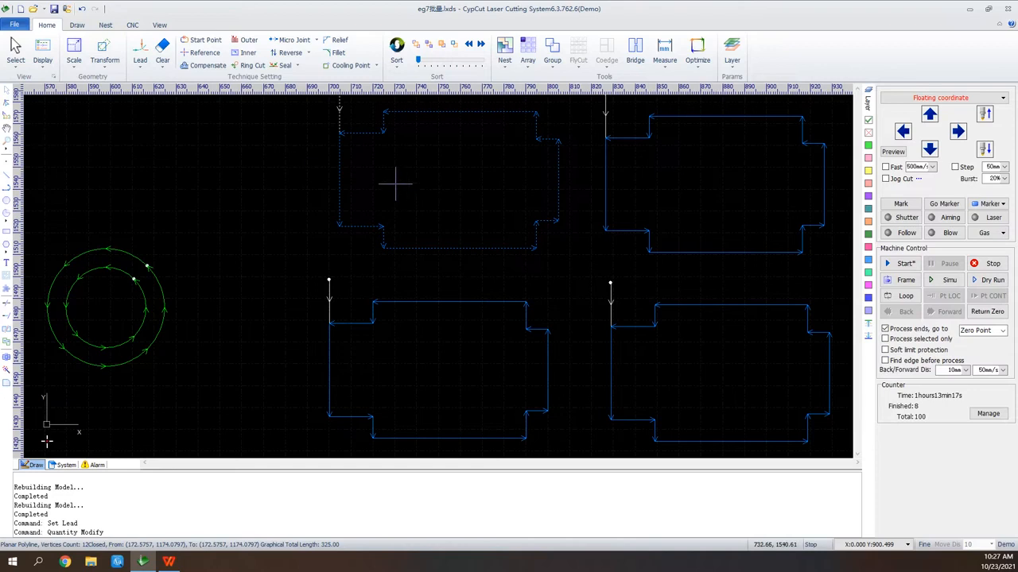
Select all graphics on Layer10
left_click(16, 49)
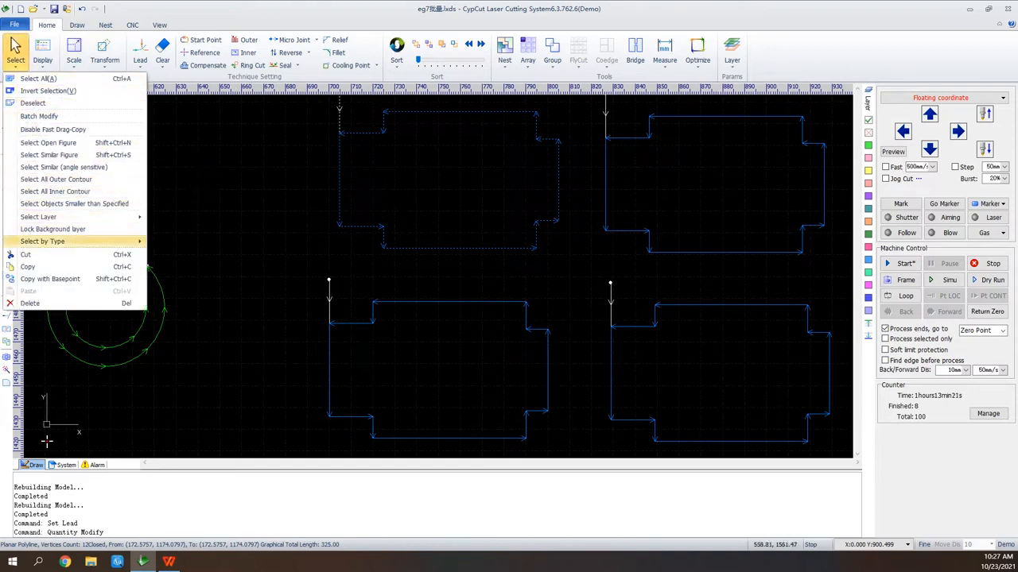
mouse_move(48, 241)
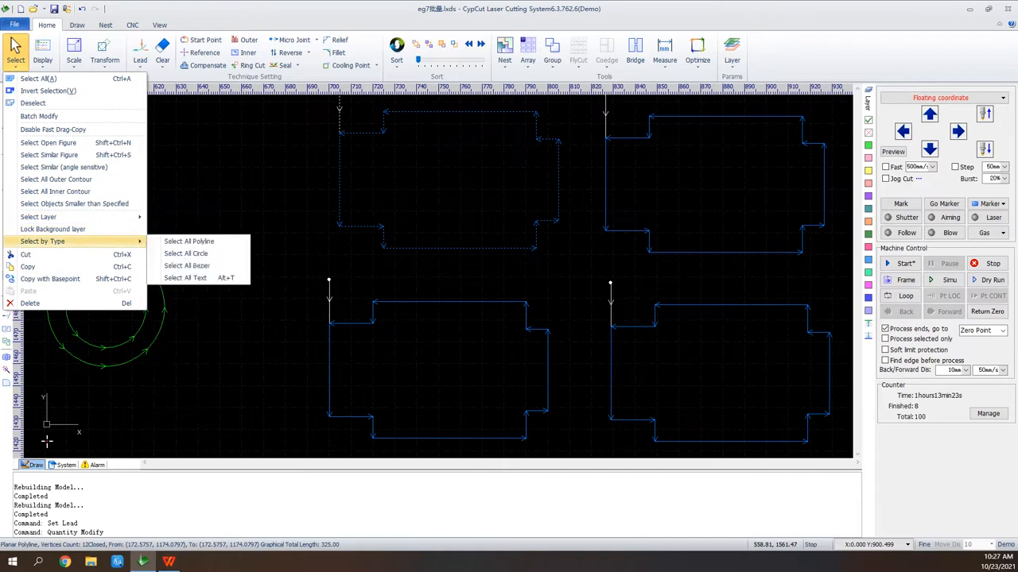
mouse_move(47, 217)
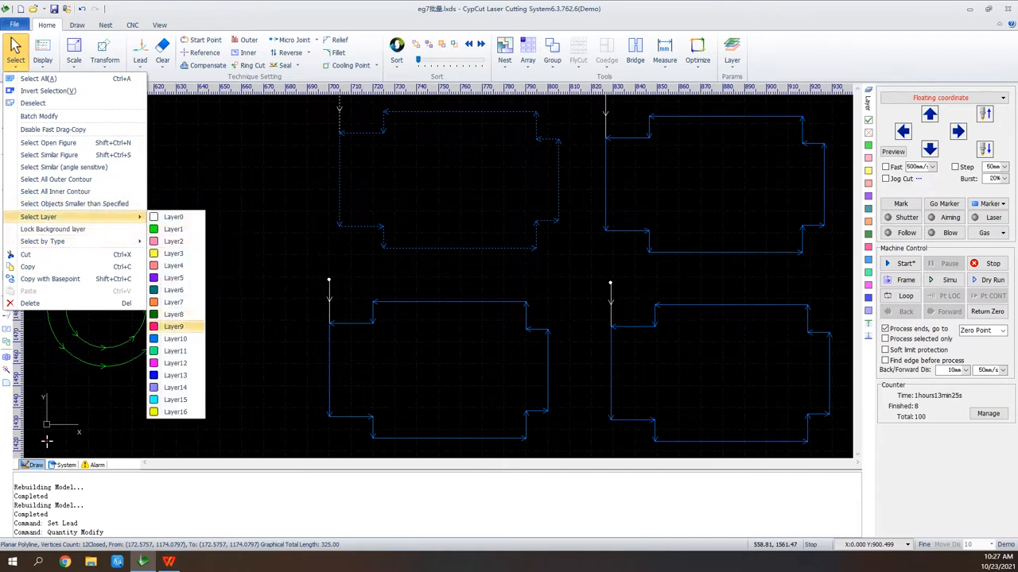
left_click(175, 339)
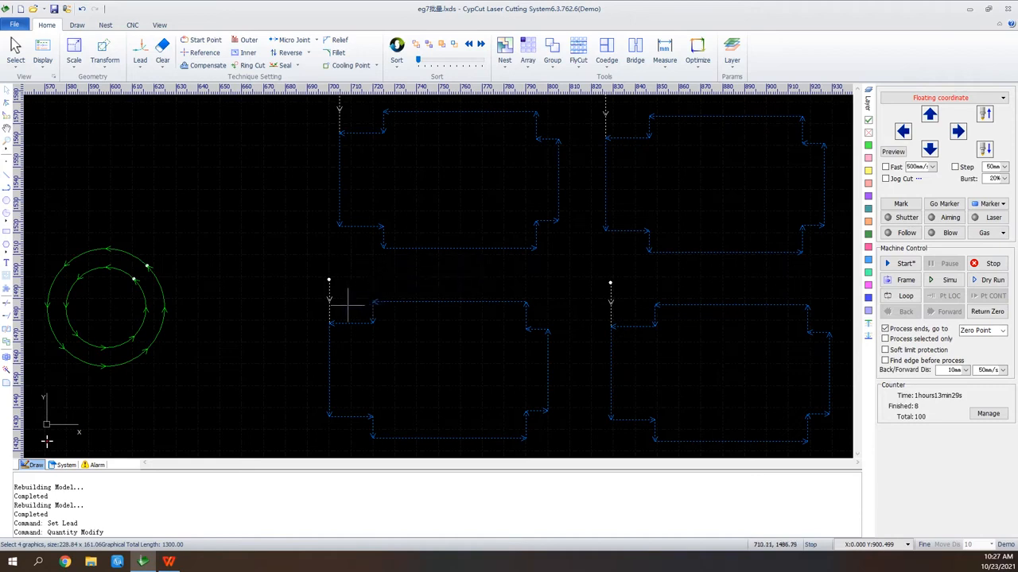
scroll(313, 329, "down", 1)
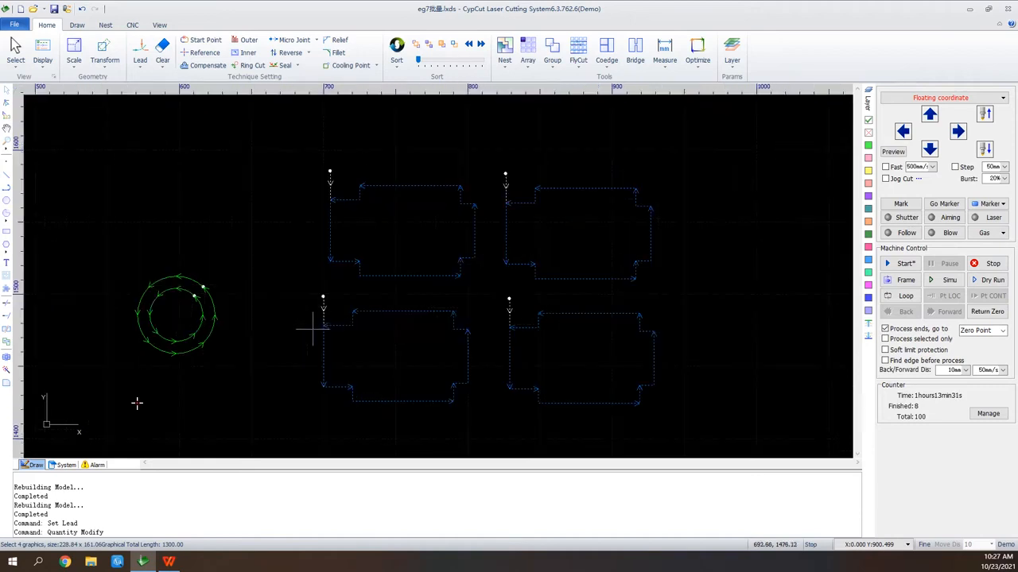
Select the upper notched outline nearer the circles with a full enclosing window, deselect it, and reselect it with a right-to-left crossing window
left_click(310, 162)
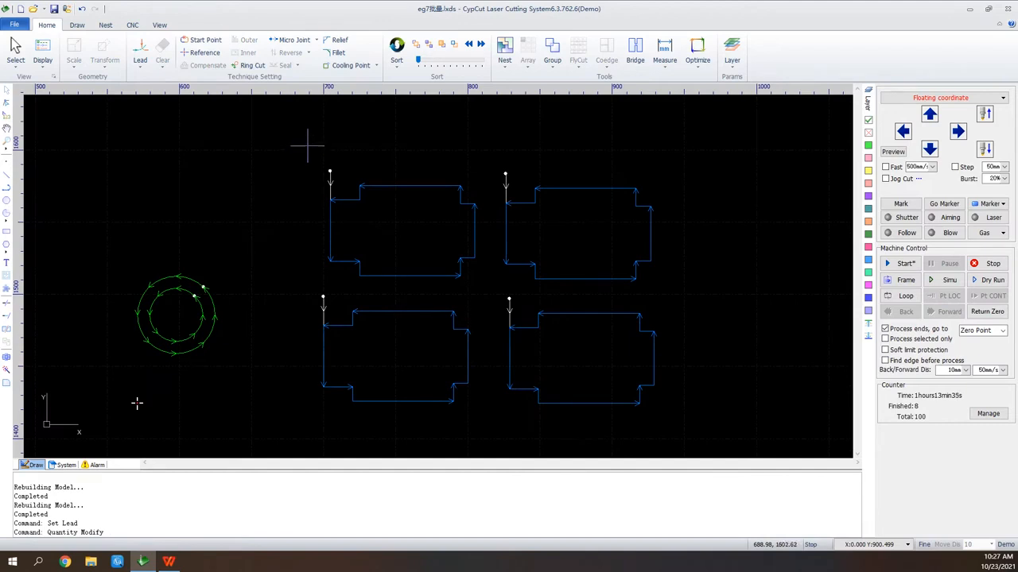
left_click_drag(309, 155, 489, 290)
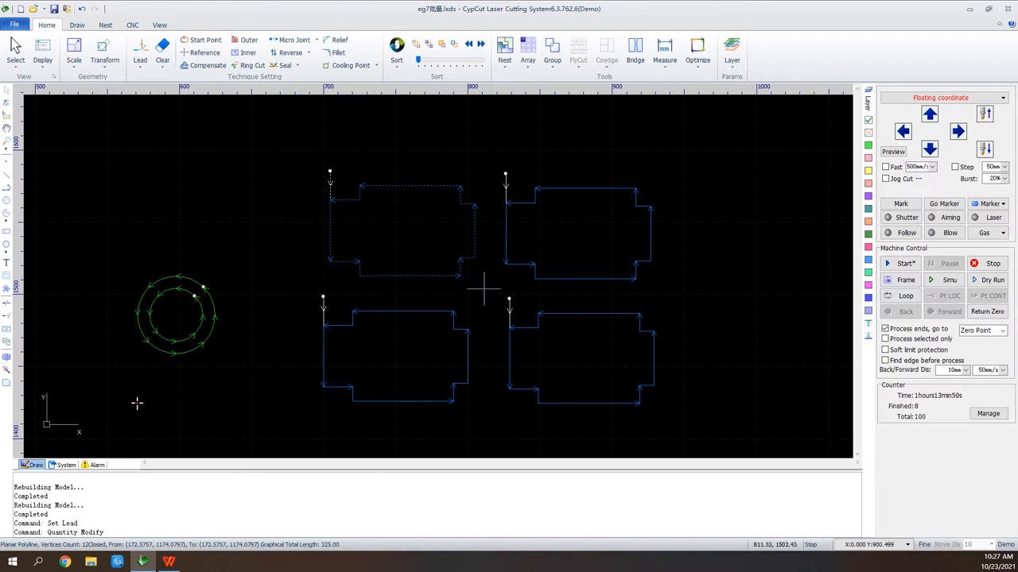
left_click(483, 289)
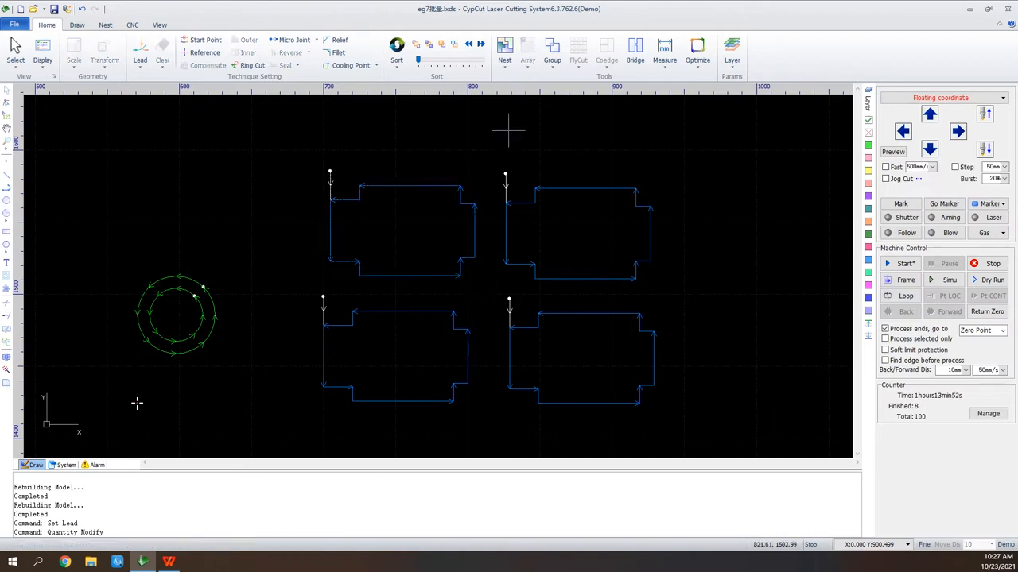
left_click_drag(475, 178, 403, 263)
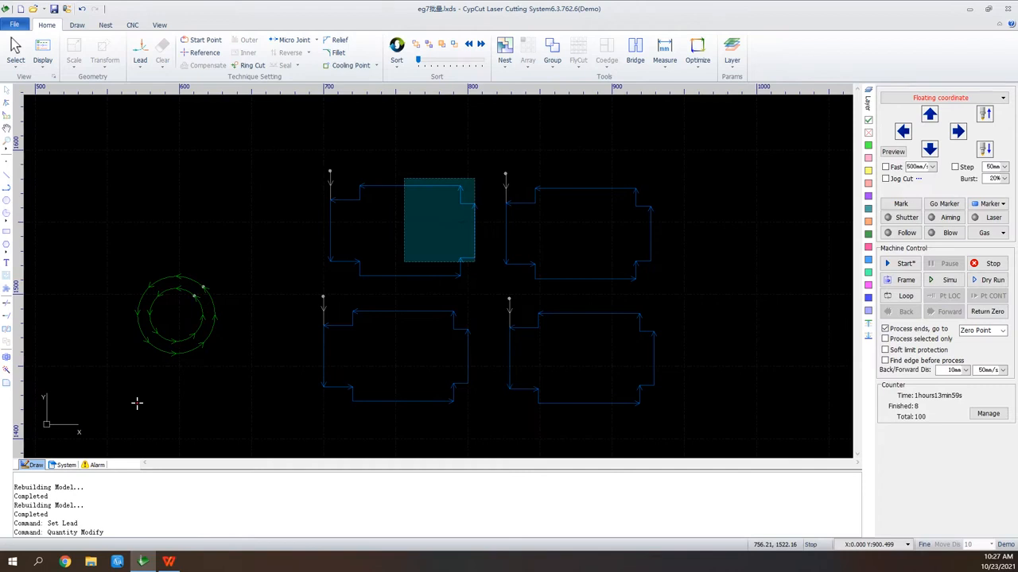
left_click_drag(404, 262, 404, 257)
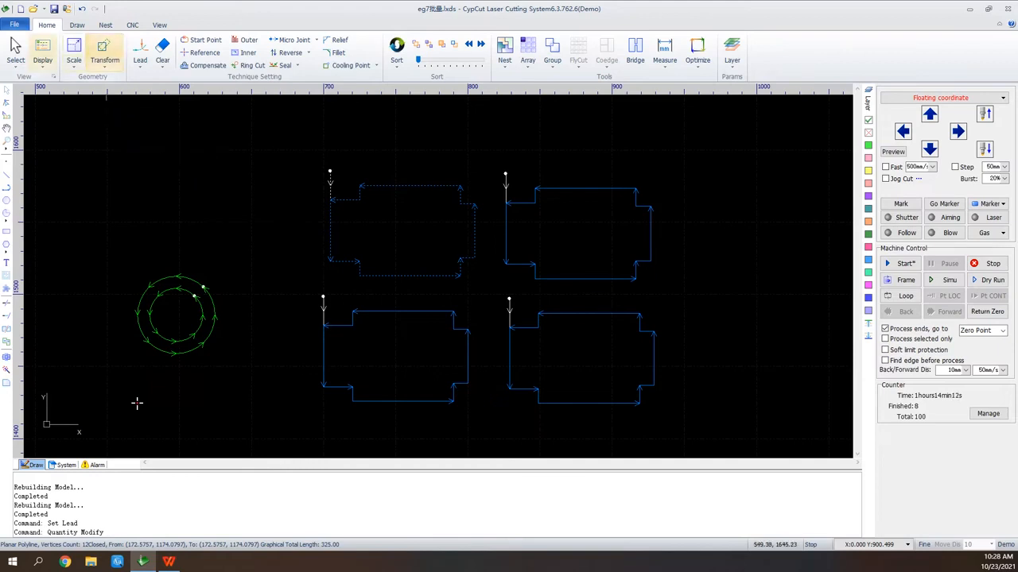
Draw an open five-point polyline above the green circles, shaped like a four-sided outline with a gap at its upper-left corner
left_click(42, 54)
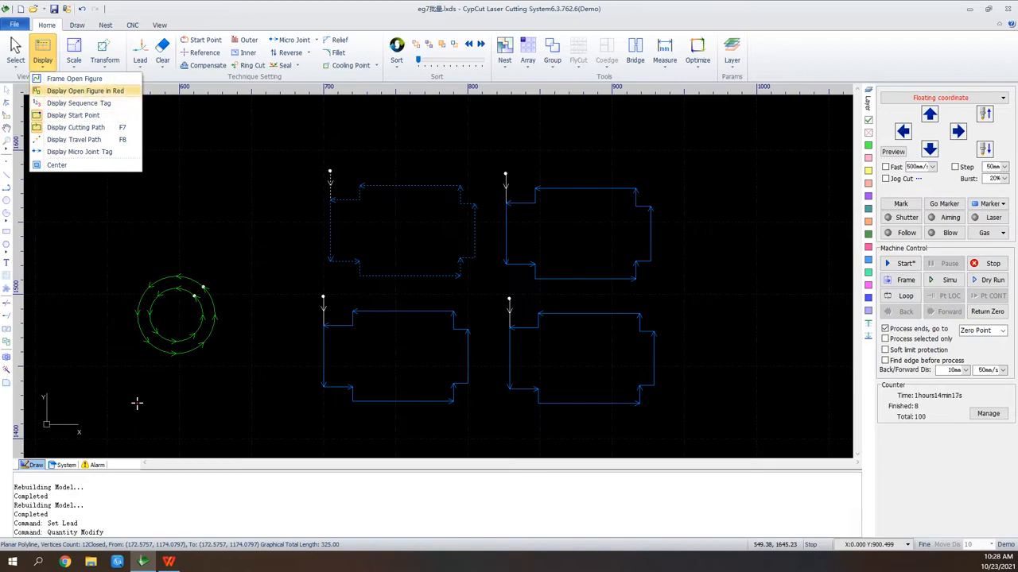
left_click(85, 90)
left_click(7, 188)
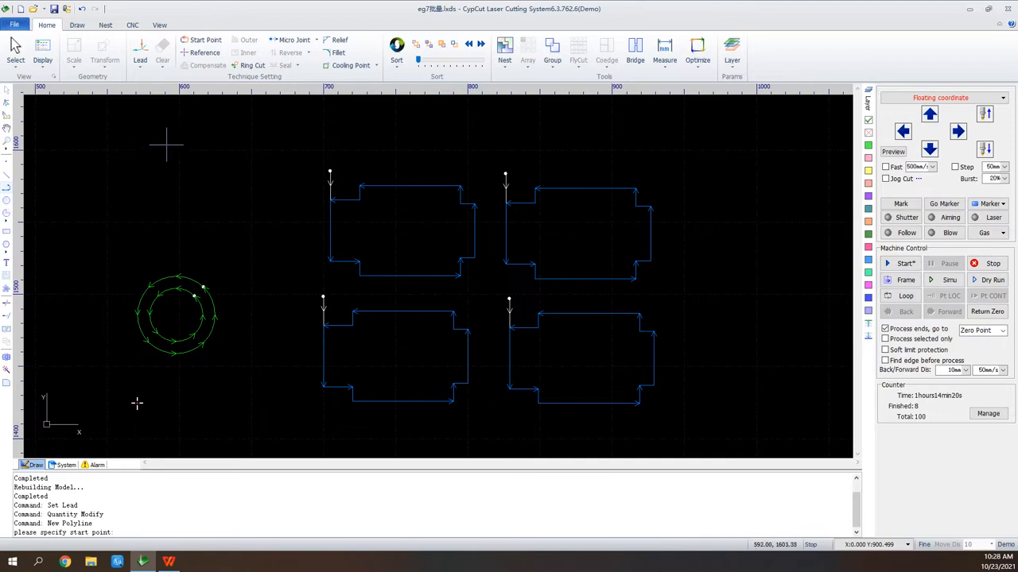
left_click(159, 142)
left_click(251, 149)
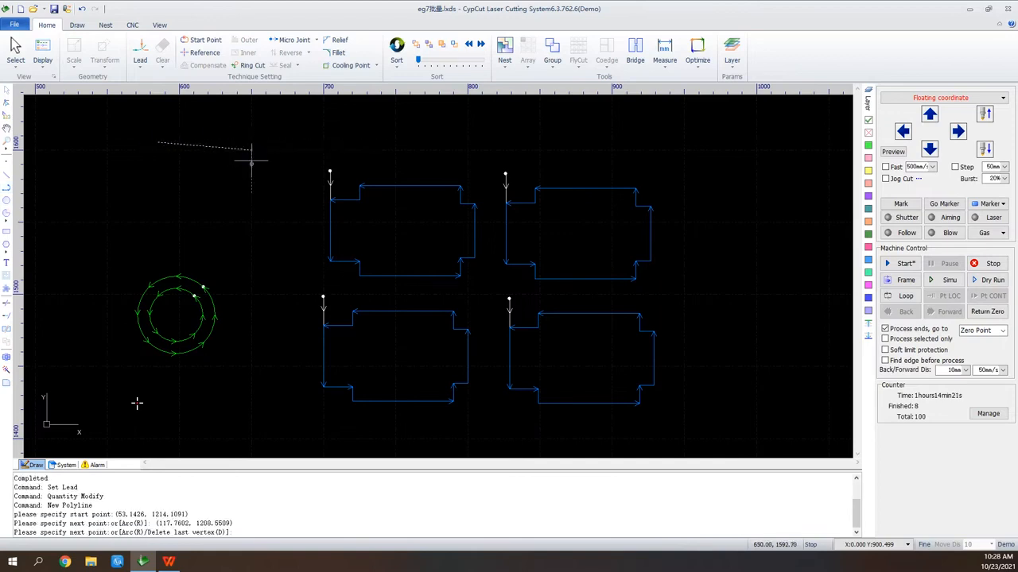
left_click(247, 227)
left_click(166, 214)
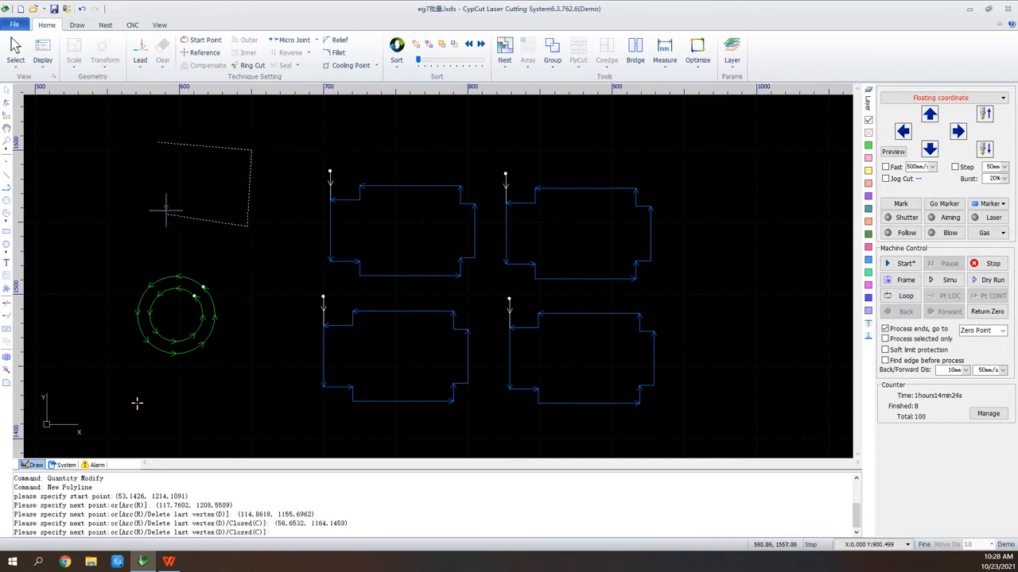
left_click(166, 157)
right_click(167, 157)
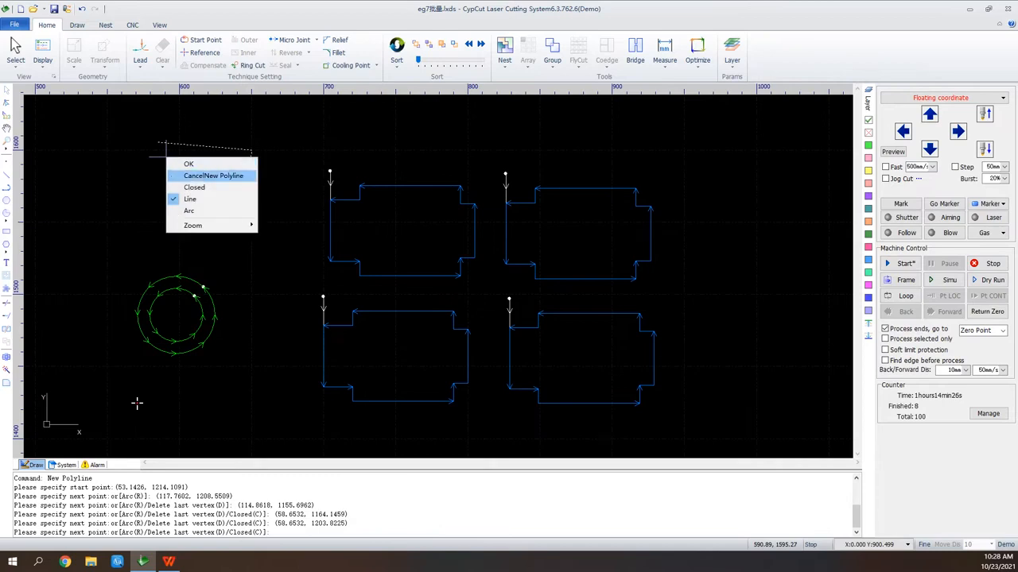
left_click(189, 164)
Turn on the red display of open figures, turn it off again, and clear the selection
left_click(42, 60)
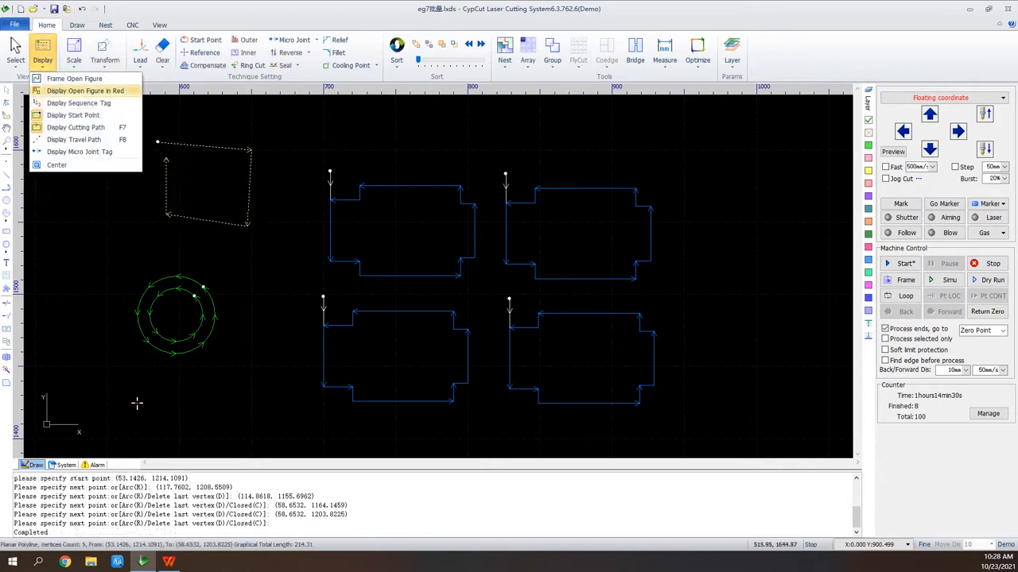
left_click(85, 91)
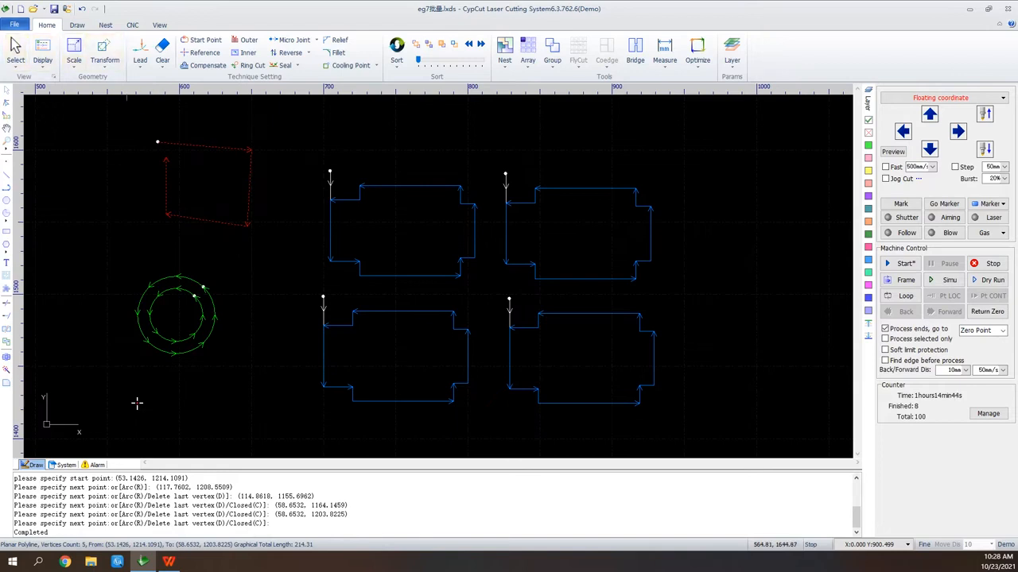
left_click(42, 52)
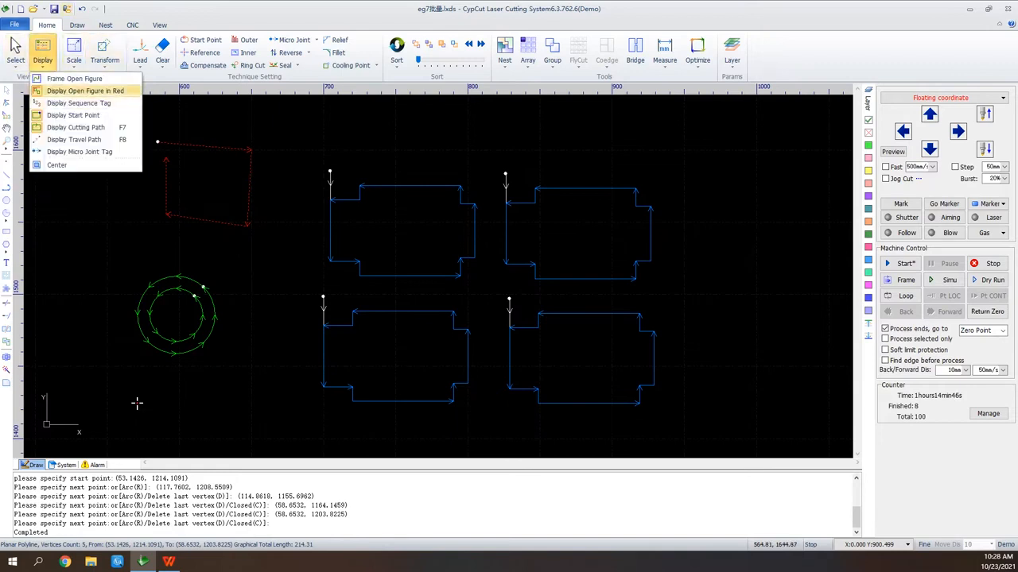
left_click(85, 91)
left_click(42, 53)
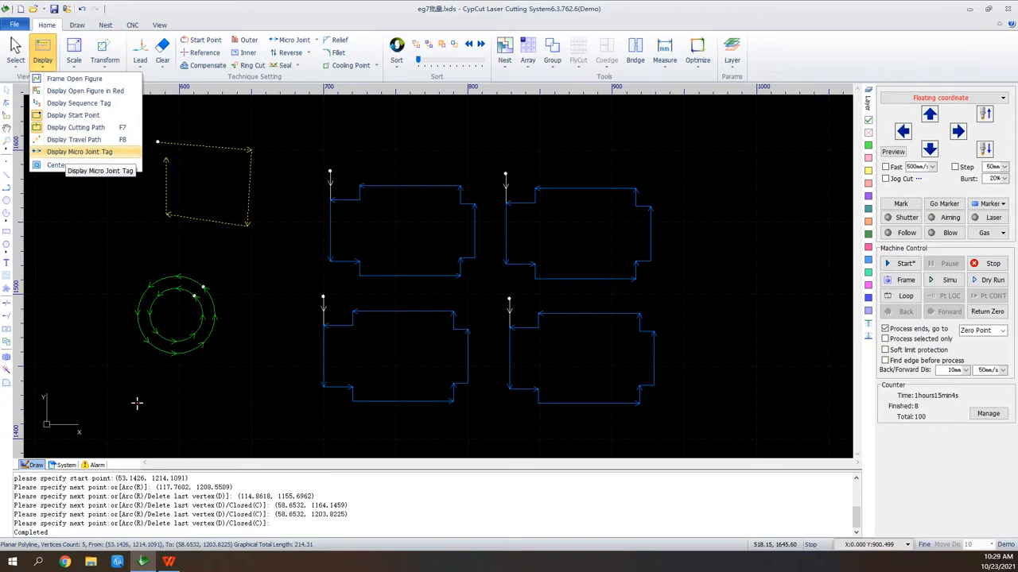
left_click(495, 141)
Draw a rectangle about 19 × 11 mm in the empty area beyond the upper-right notched outline
scroll(767, 198, "up", 8)
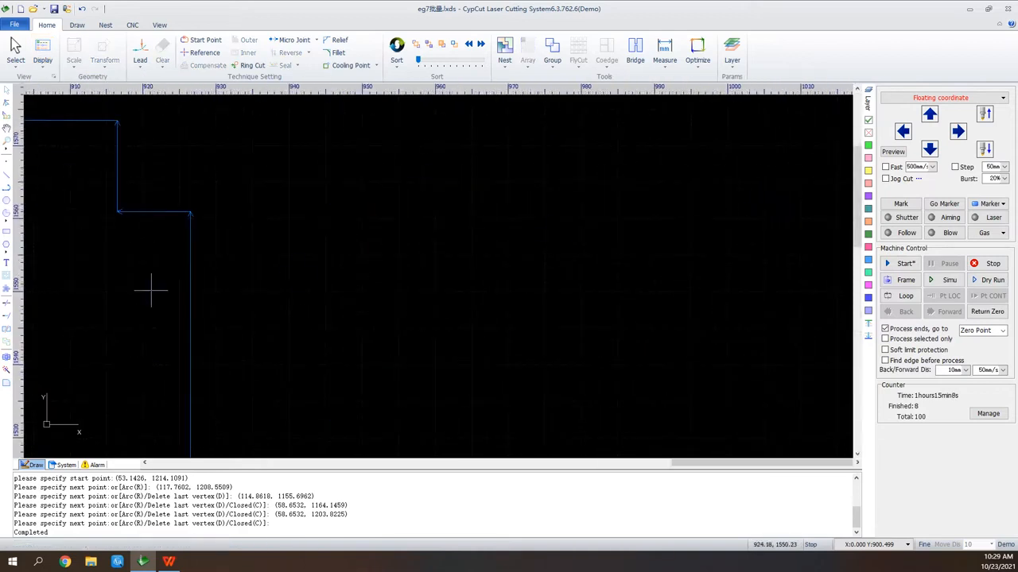
left_click(7, 231)
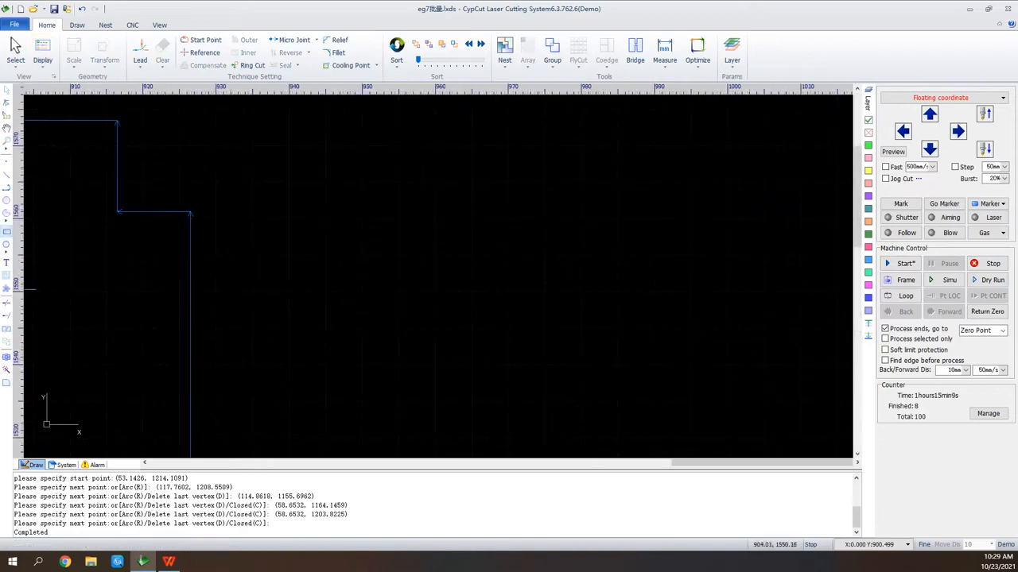
left_click(539, 230)
left_click(676, 308)
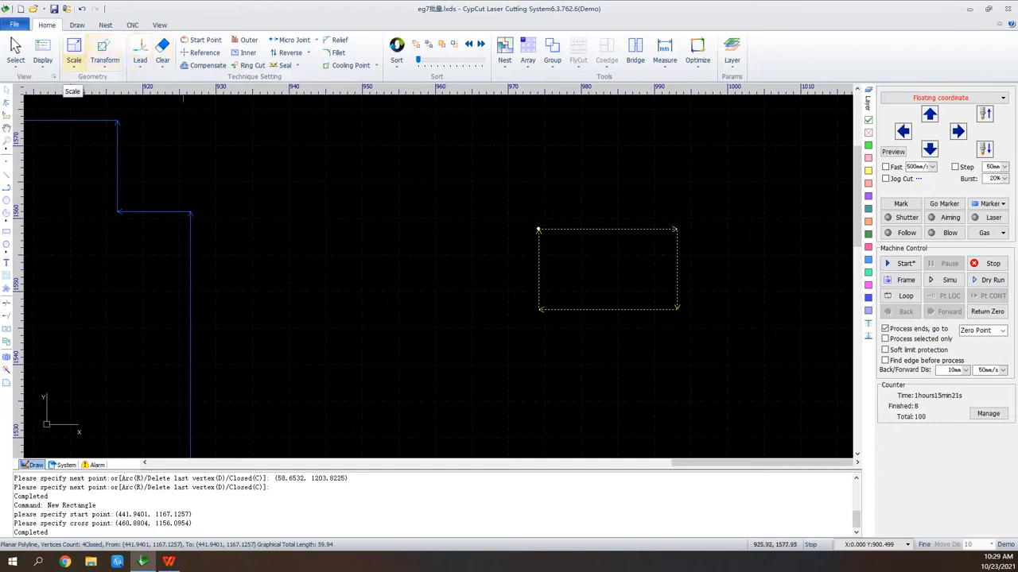
Resize the rectangle to 50 mm wide and 70 mm high with the aspect ratio unlocked and the scale centre at Top-Left
left_click(73, 62)
left_click(88, 164)
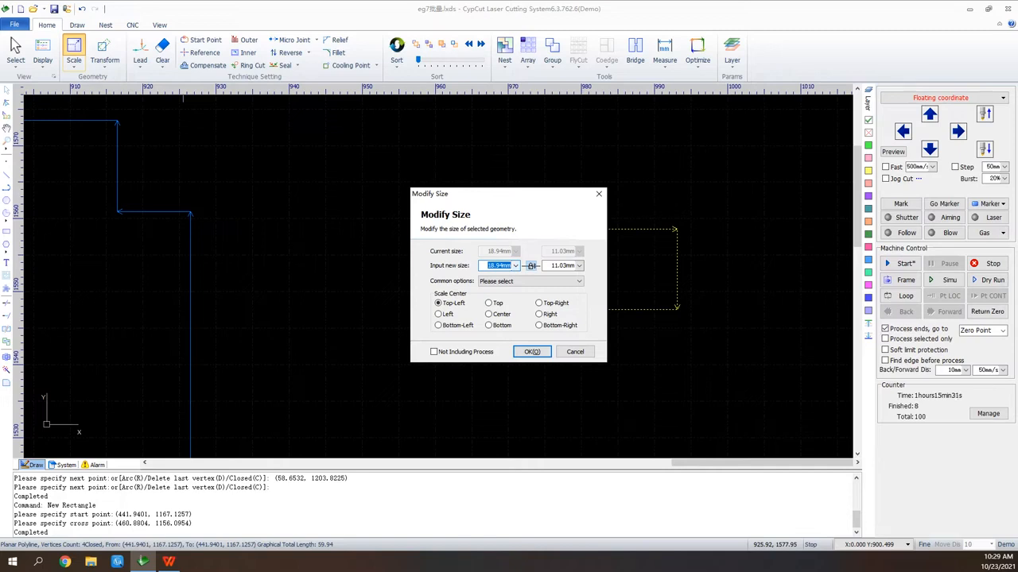
left_click(531, 267)
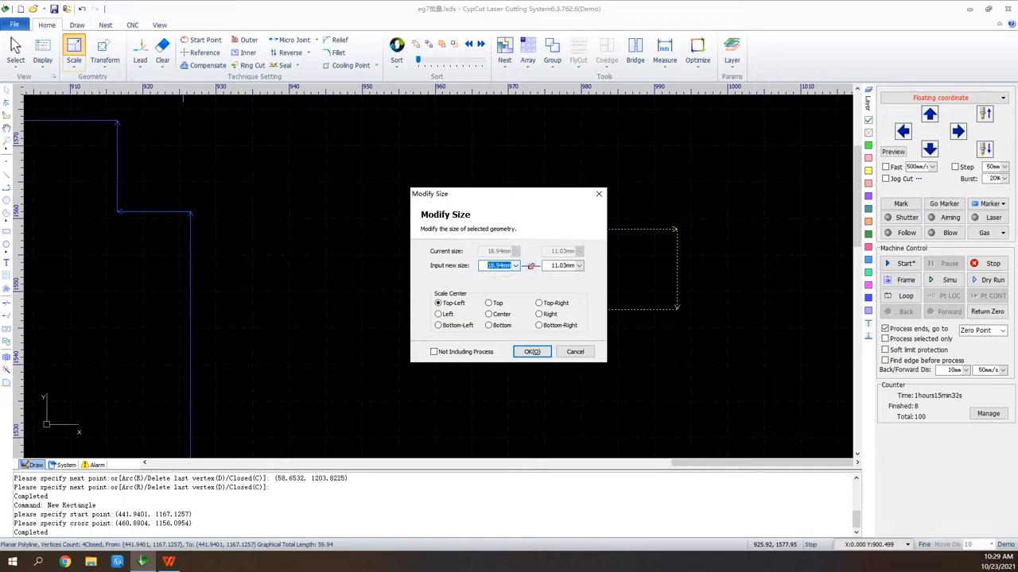
left_click(515, 266)
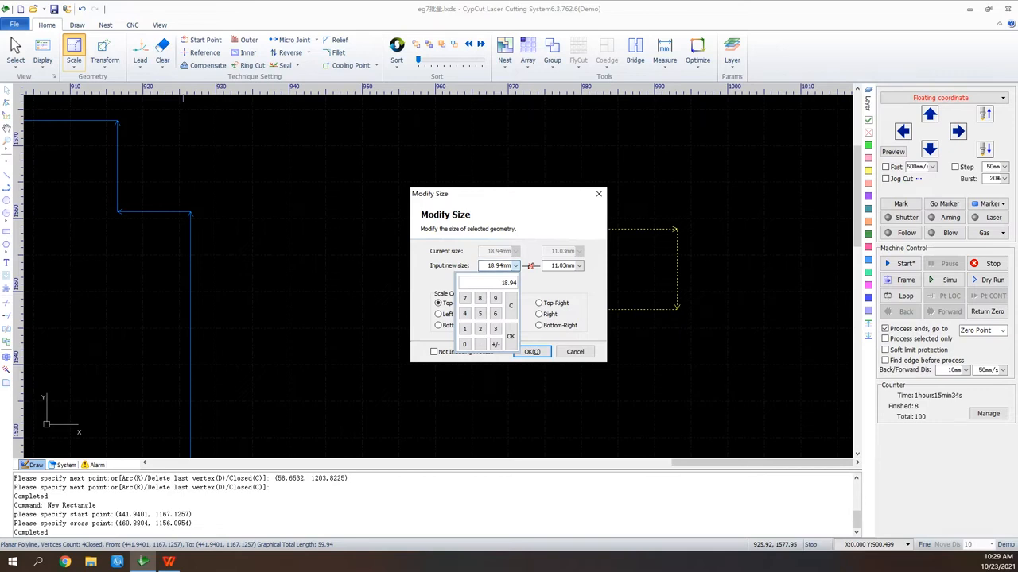
left_click(479, 314)
left_click(464, 344)
left_click(510, 336)
left_click(579, 266)
left_click(528, 298)
left_click(528, 344)
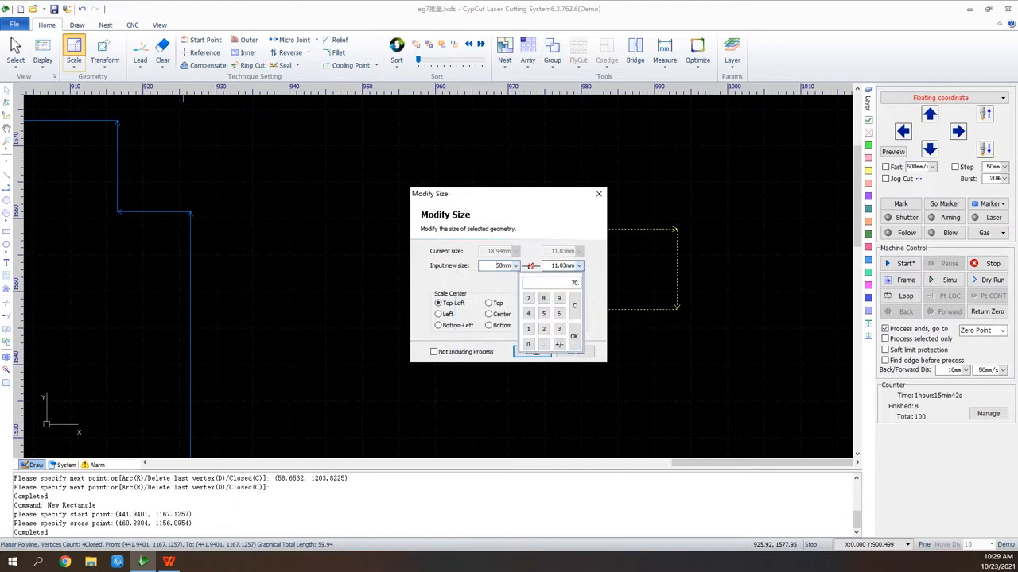
left_click(574, 336)
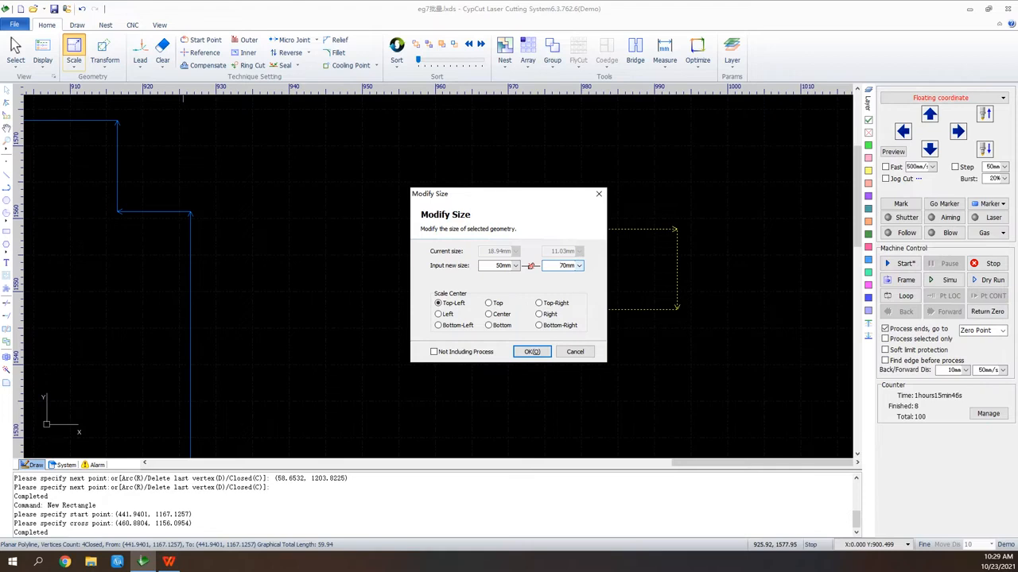
left_click(531, 351)
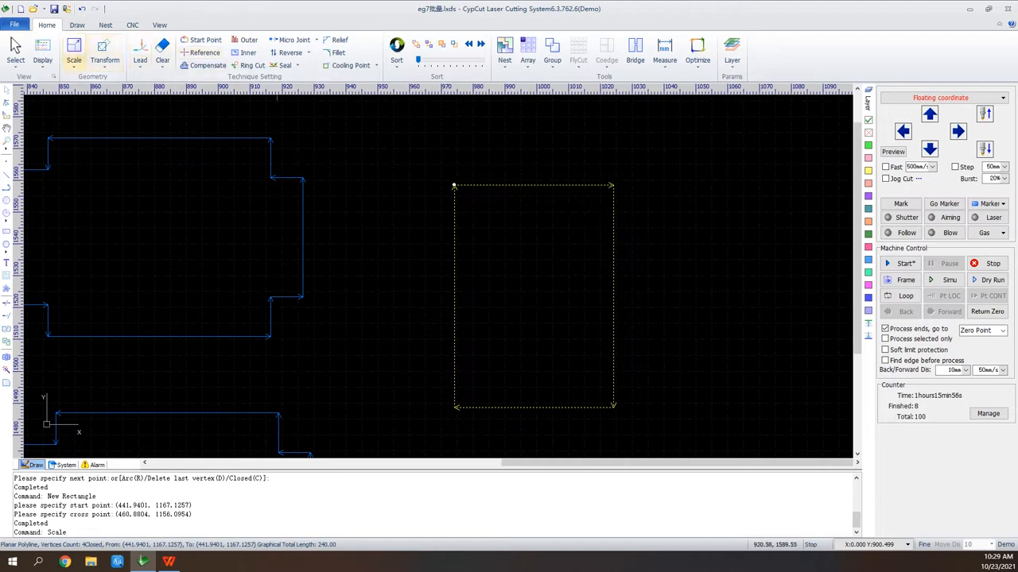
Scale the resized rectangle to 2 times its size
left_click(73, 62)
left_click(92, 115)
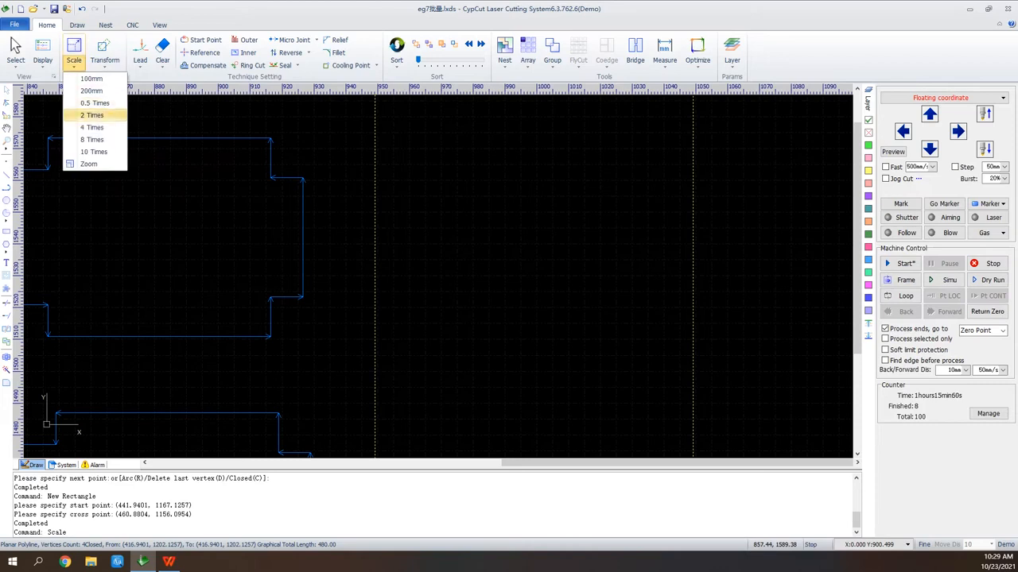
Scale the selected rectangle to 0.5 times its size and clear the selection
left_click(94, 103)
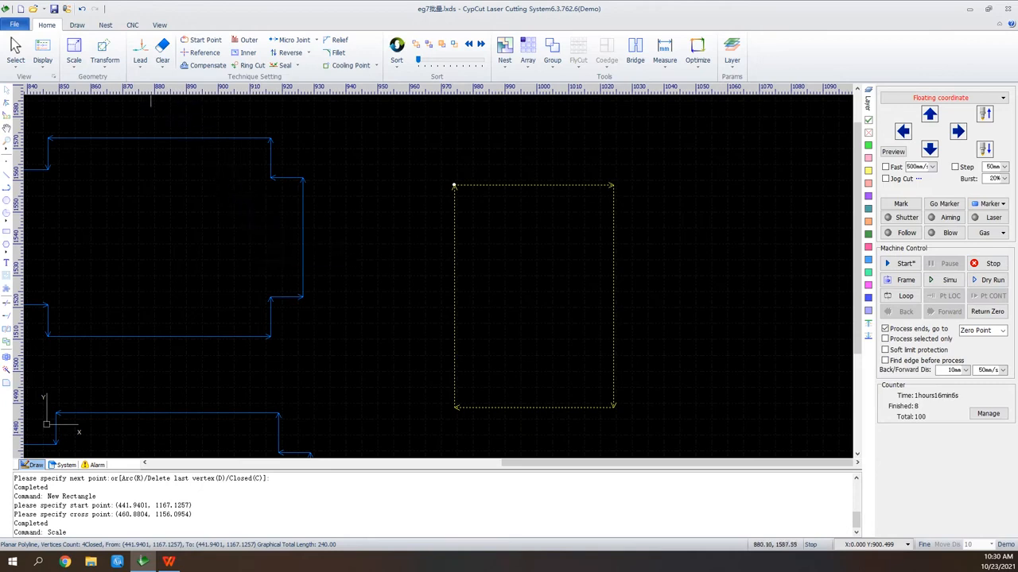
left_click(105, 54)
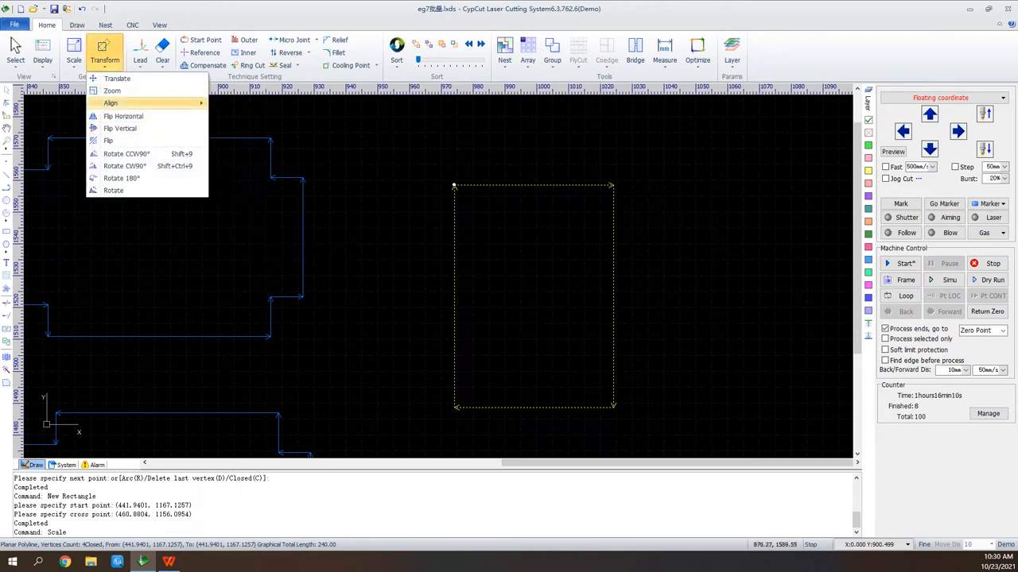
mouse_move(147, 102)
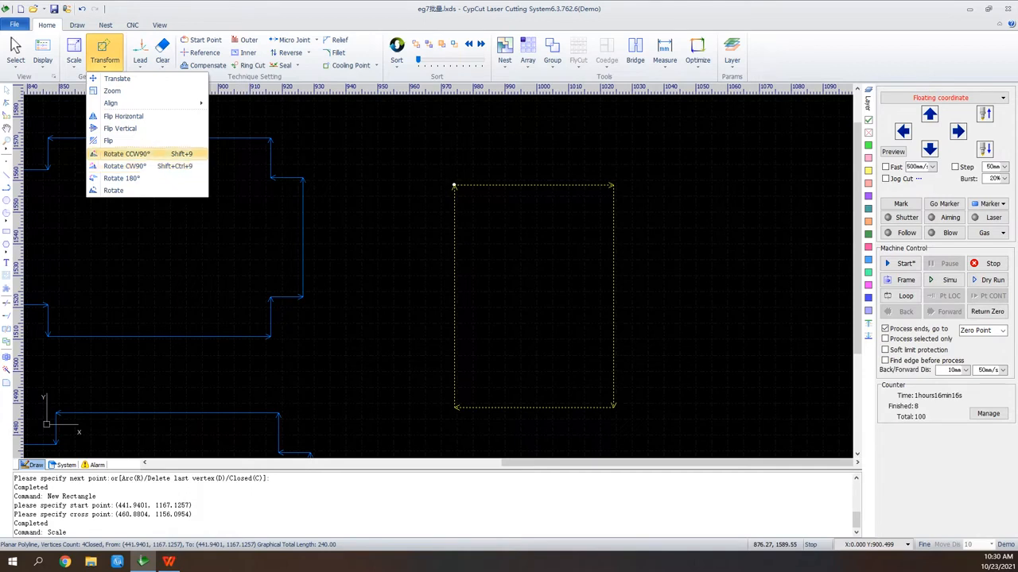
left_click(389, 219)
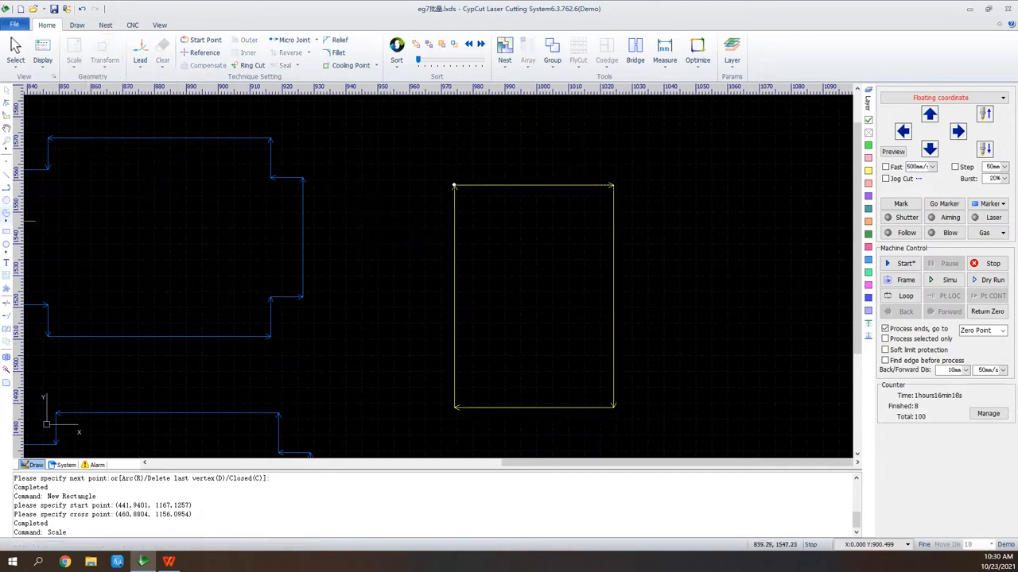
Draw a second rectangle about 75 × 9 mm horizontally across the lower part of the 50 × 70 mm rectangle
left_click(6, 232)
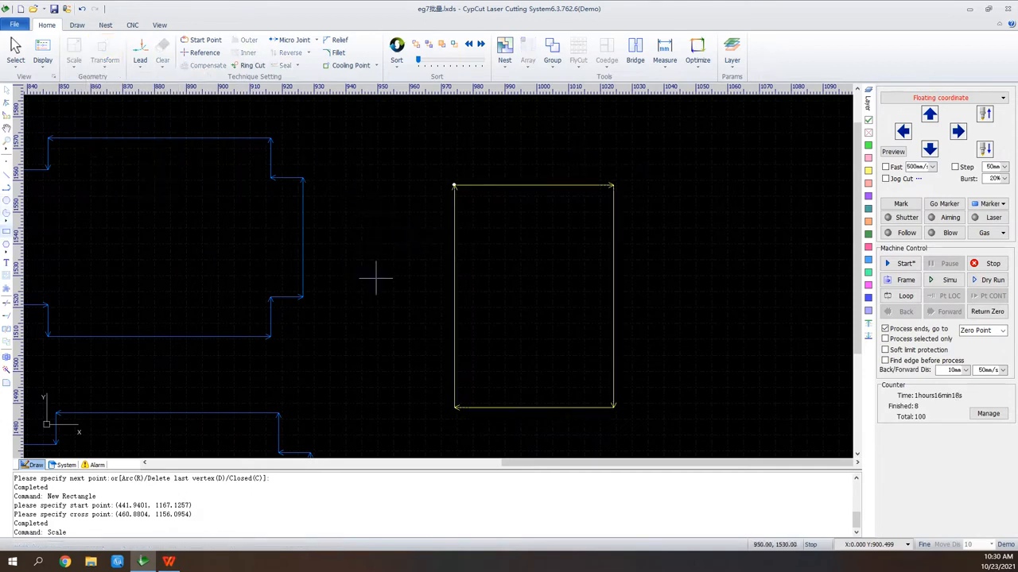
left_click(425, 343)
left_click(663, 371)
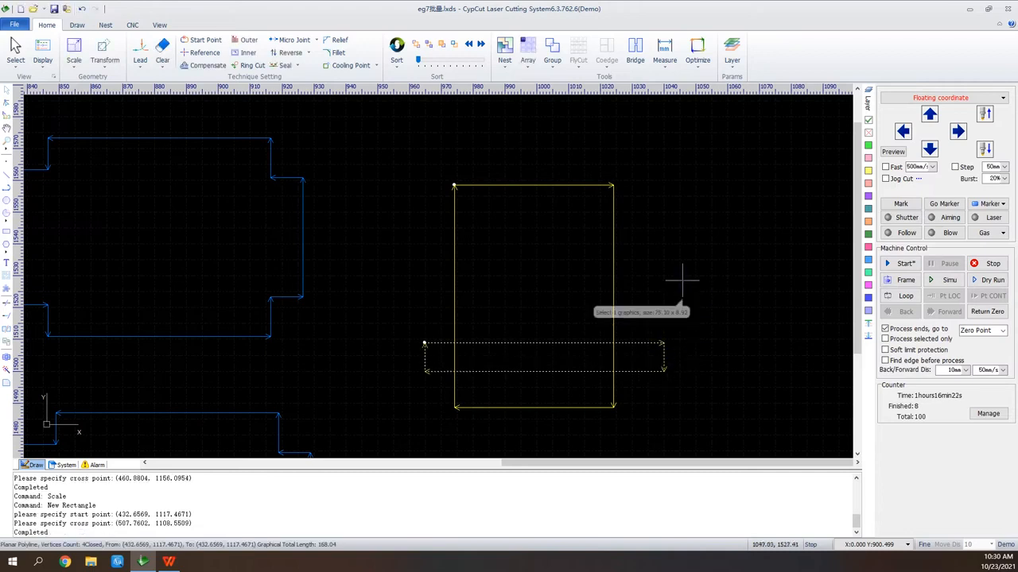
Select both overlapping rectangles and align them by their left edges
mouse_move(661, 154)
left_mouse_down()
mouse_move(506, 393)
mouse_move(406, 436)
left_mouse_up()
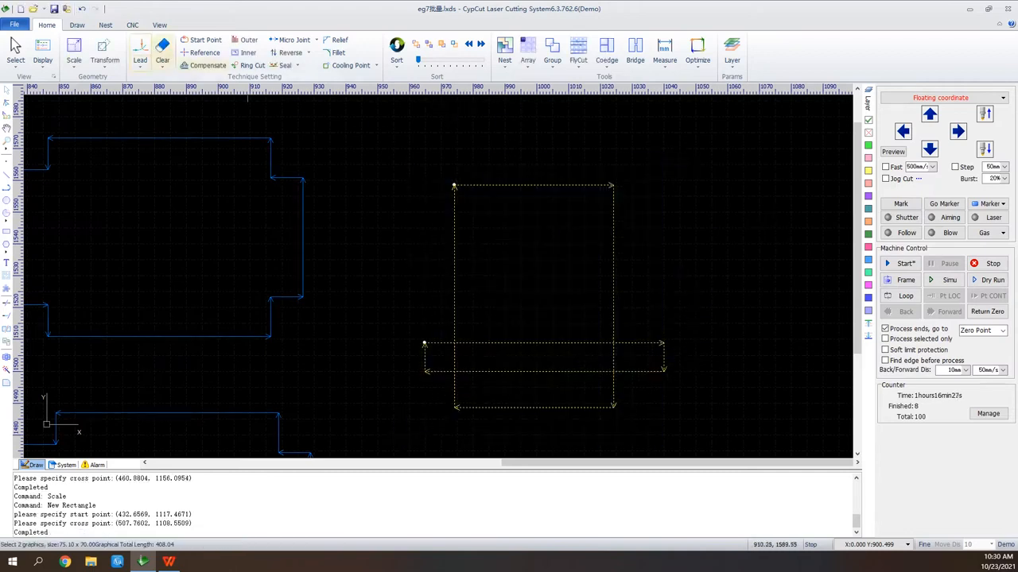
left_click(104, 54)
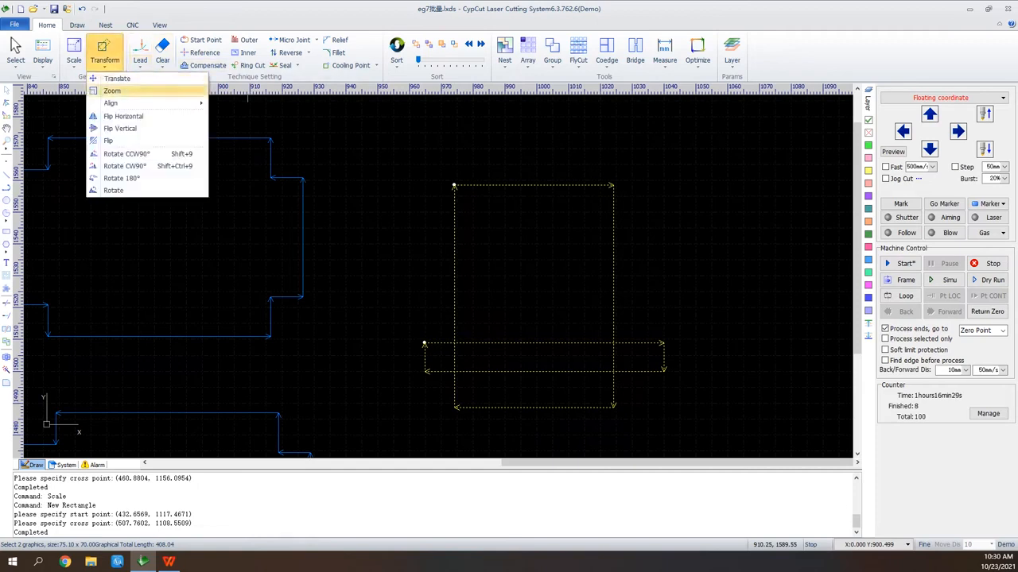
mouse_move(116, 104)
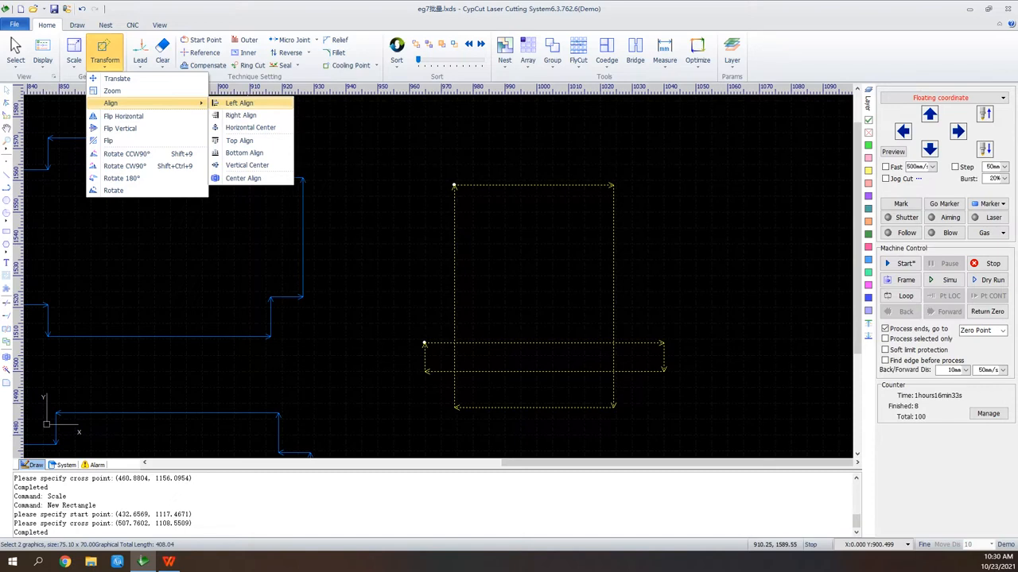
left_click(238, 103)
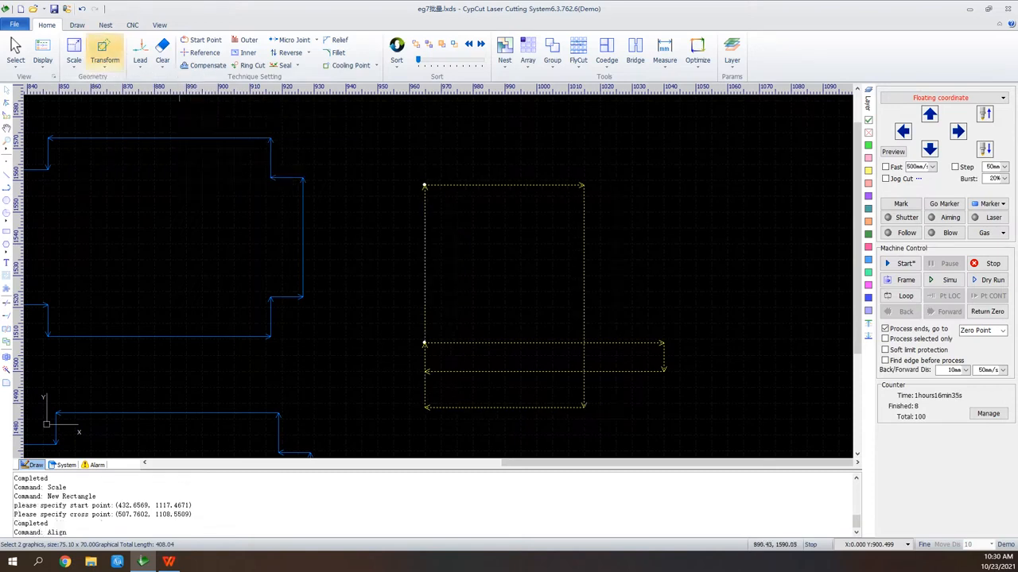
Flip the two aligned rectangles vertically and rotate them 90° counterclockwise
left_click(74, 55)
left_click(104, 56)
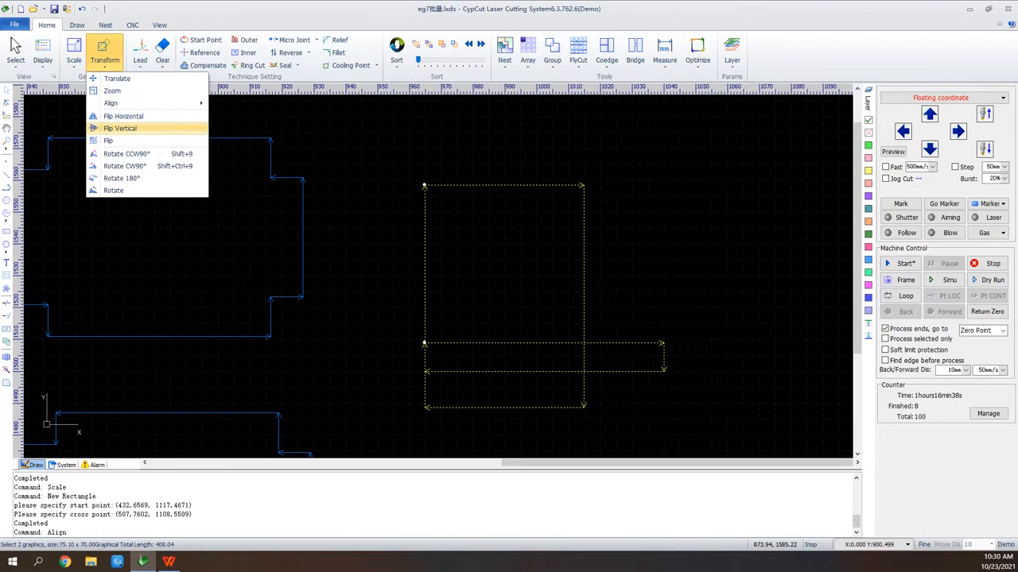
left_click(119, 128)
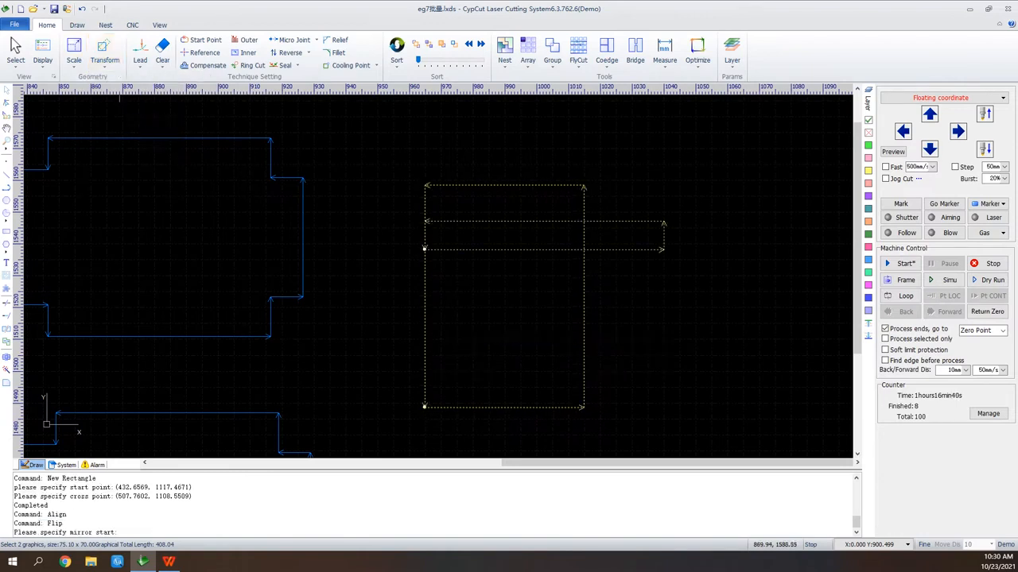
left_click(104, 55)
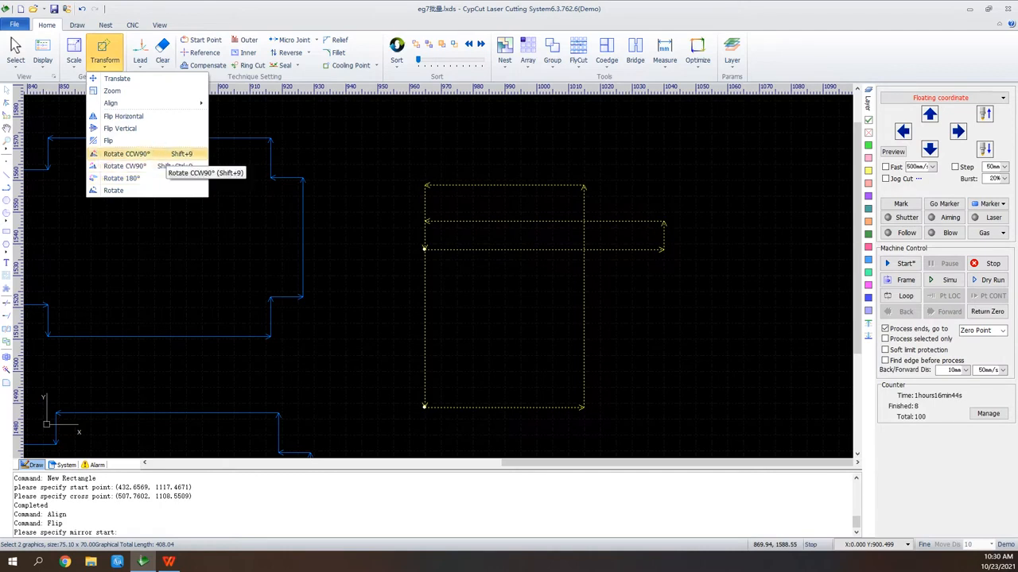
left_click(126, 154)
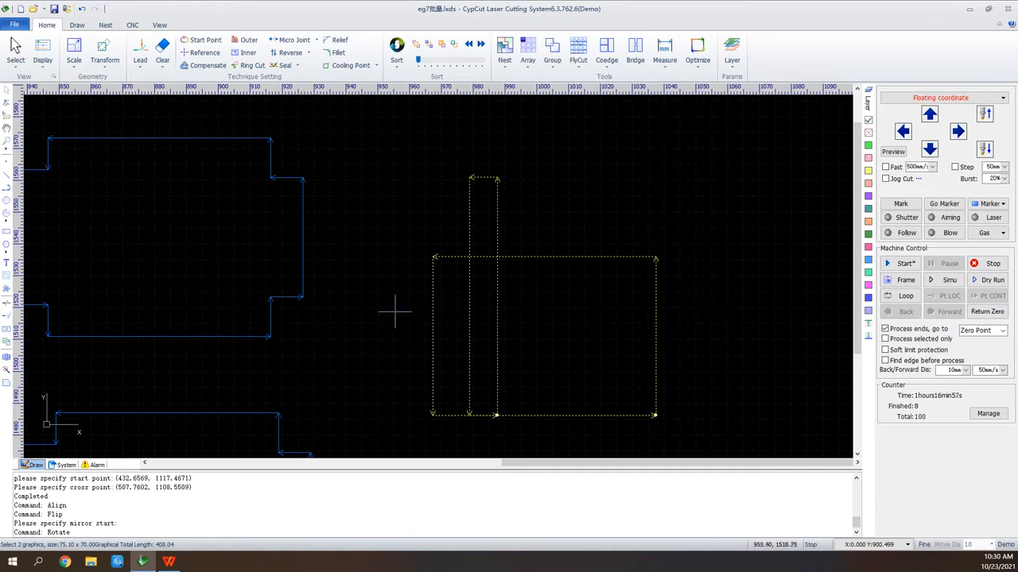
Select the upper-left notched outline with a selection window over its upper-right notch
scroll(523, 319, "down", 3)
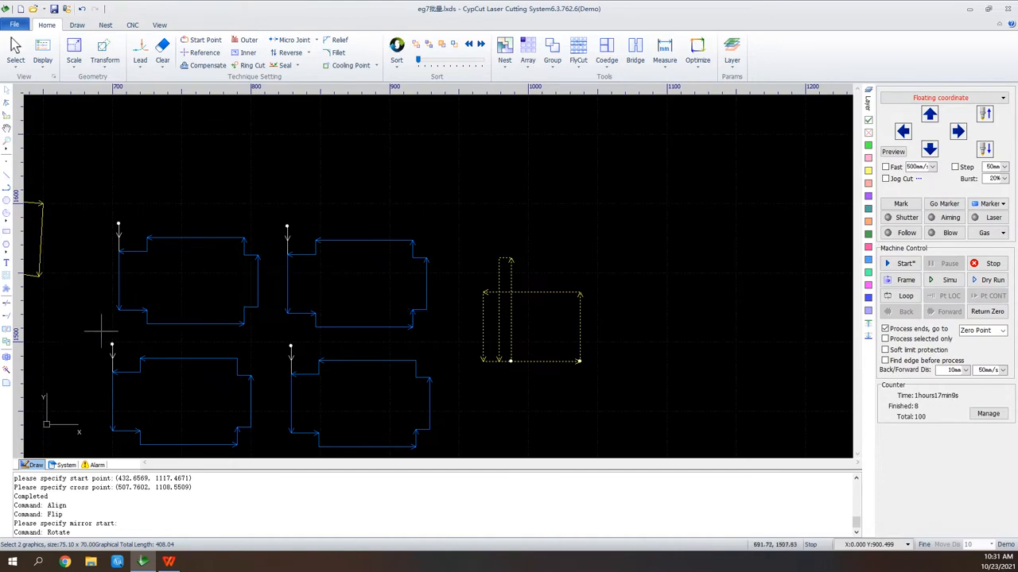
scroll(98, 366, "down", 2)
scroll(101, 398, "up", 2)
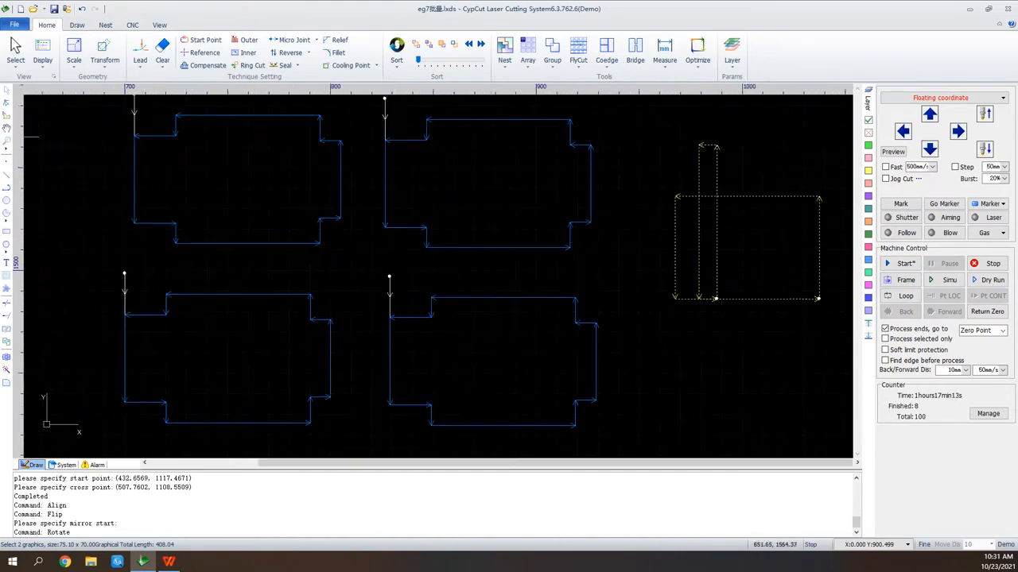
left_click(6, 129)
left_click_drag(127, 183, 250, 269)
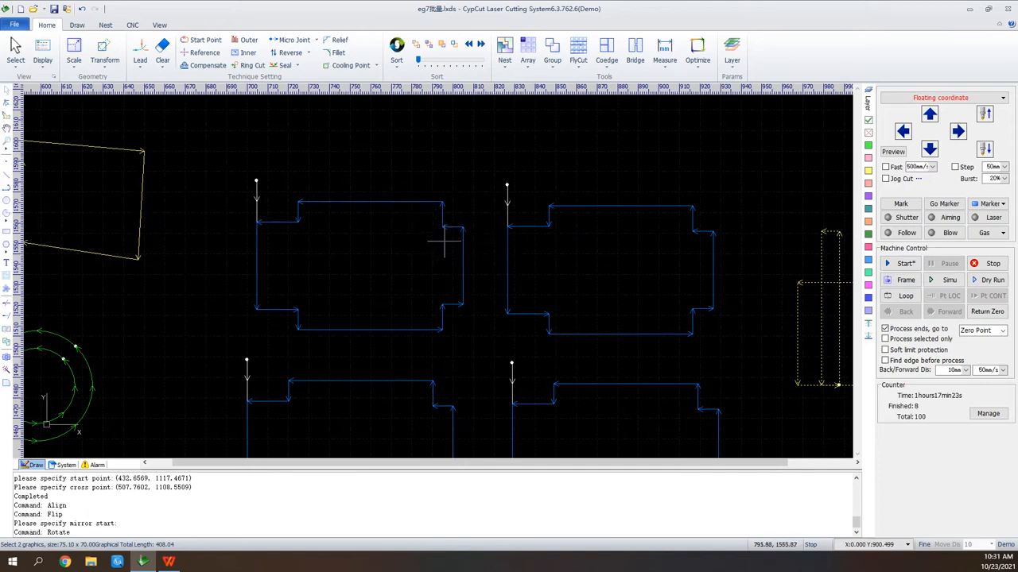
left_click_drag(467, 211, 426, 241)
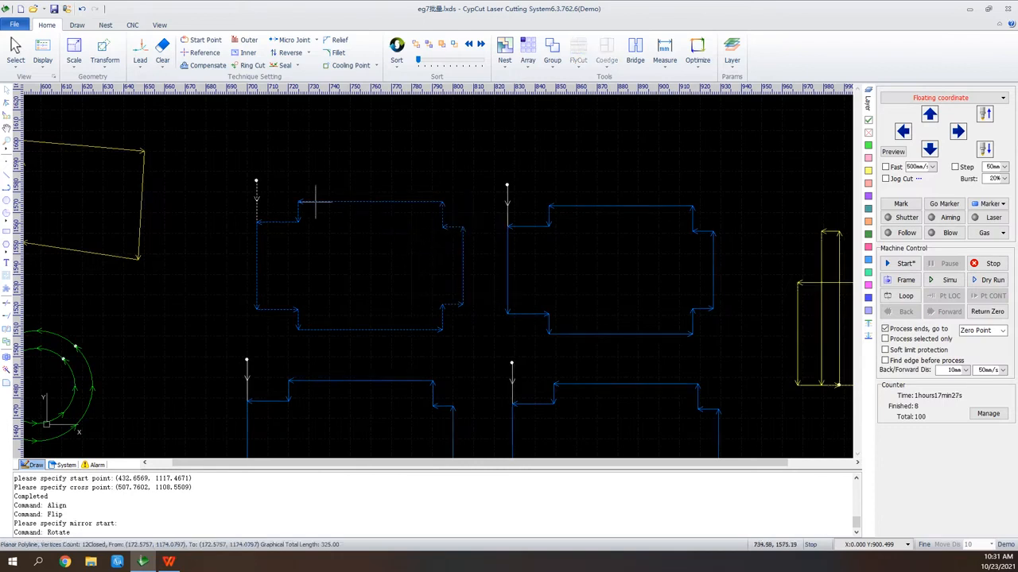
Examine the lead line settings and lead-in types for the selected outline, and leave them without applying anything
left_click(140, 49)
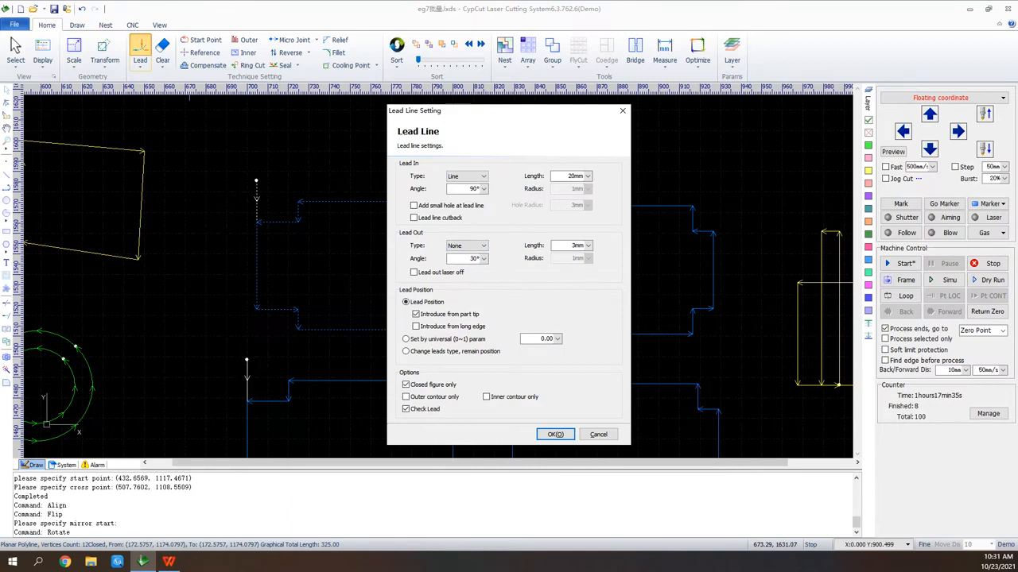
left_click(468, 177)
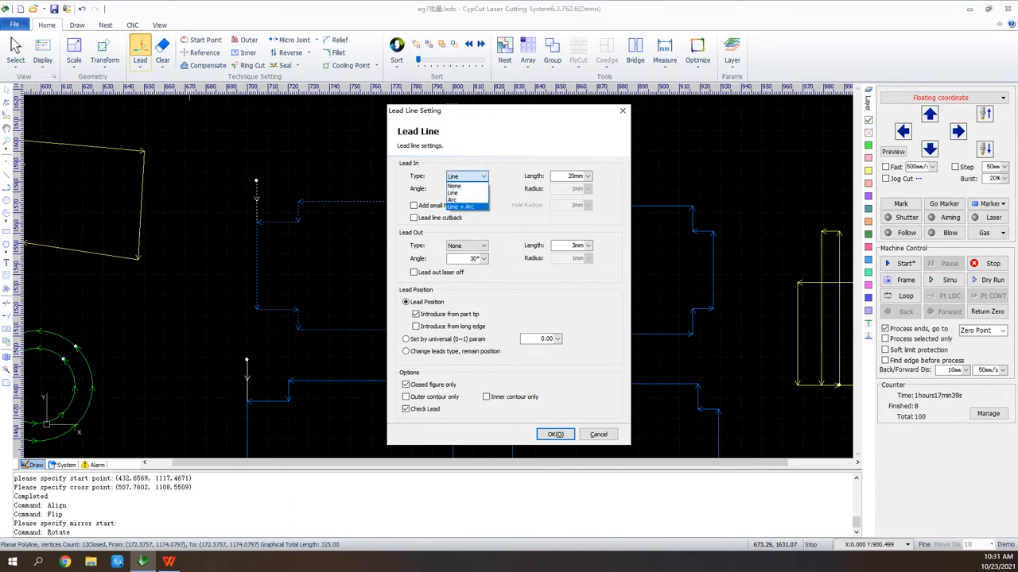
left_click(454, 194)
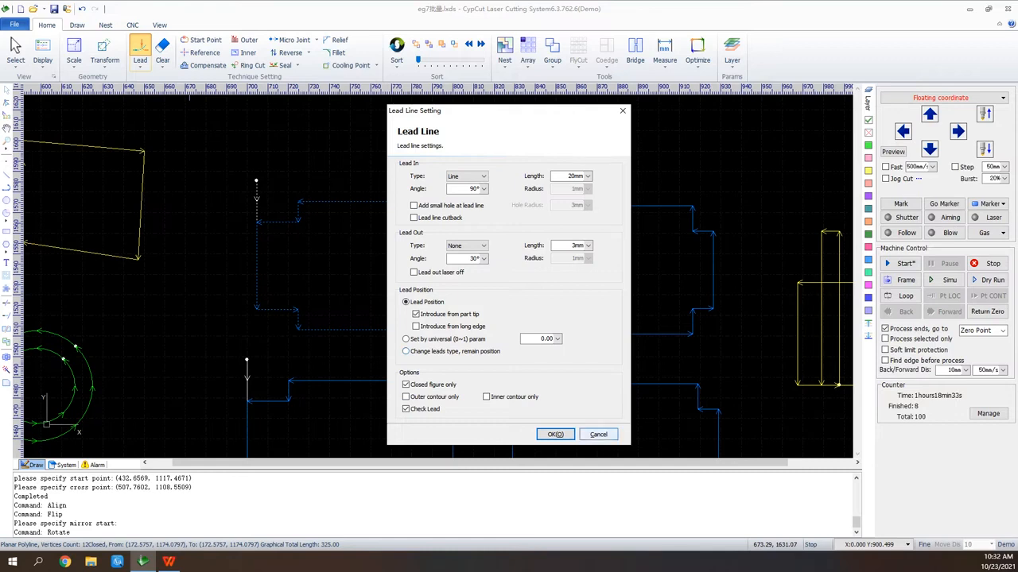
left_click(598, 435)
Clear the lead line from the selected upper-left notched outline
left_click(139, 62)
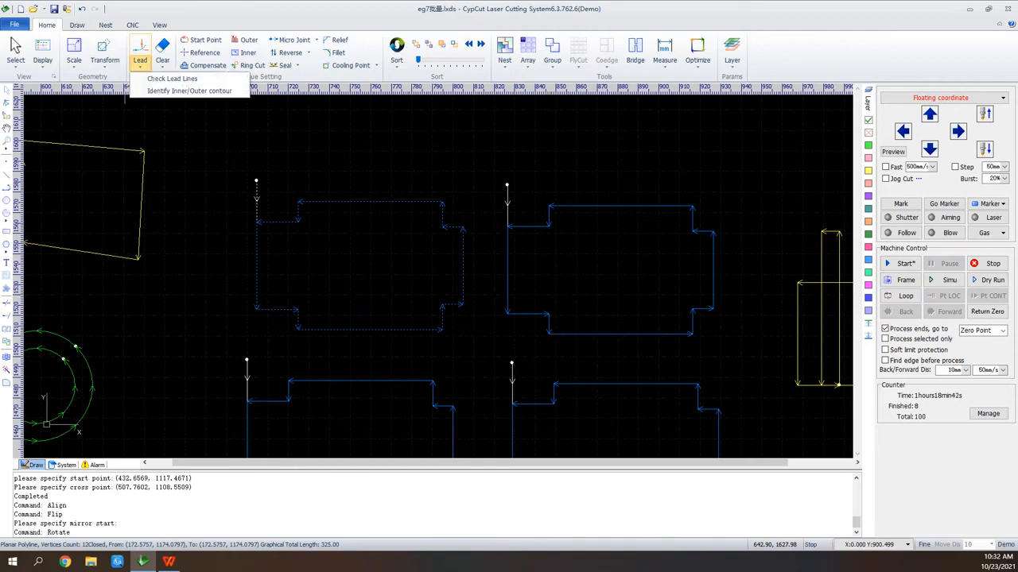
left_click(163, 62)
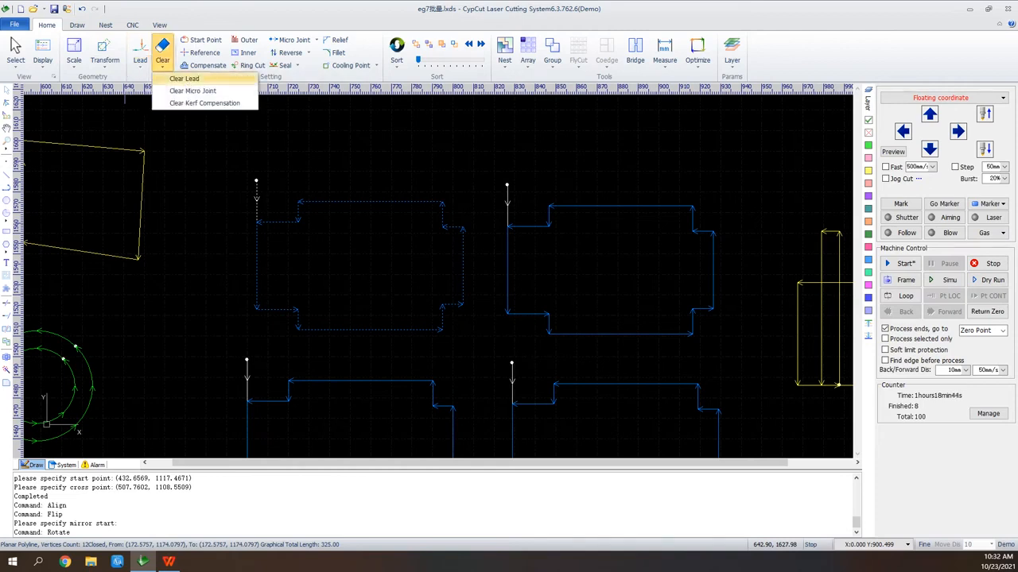
left_click(185, 79)
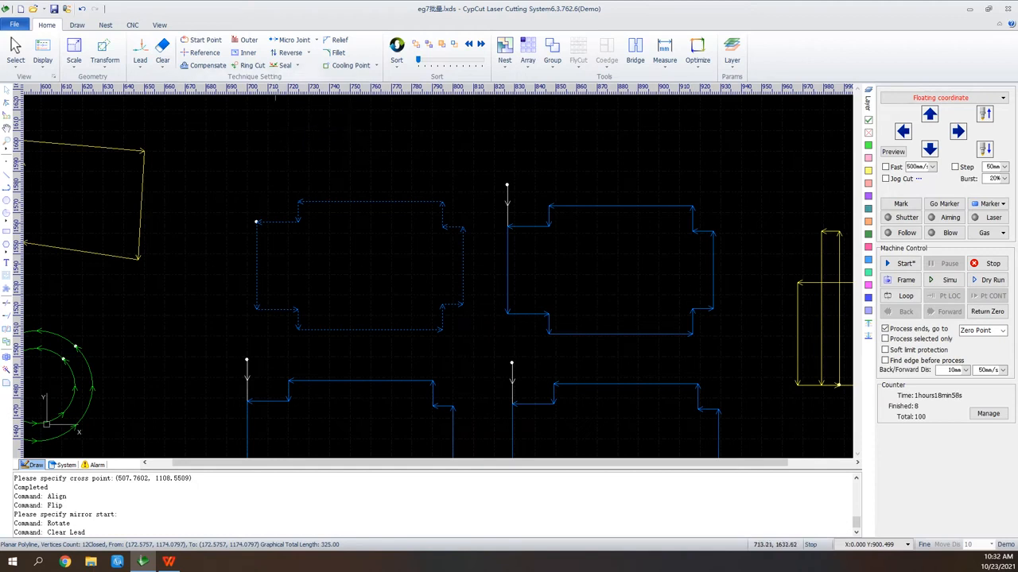
Move the start point of the upper-left notched outline to an inner notch corner and on to the lower end of its left edge
left_click(285, 65)
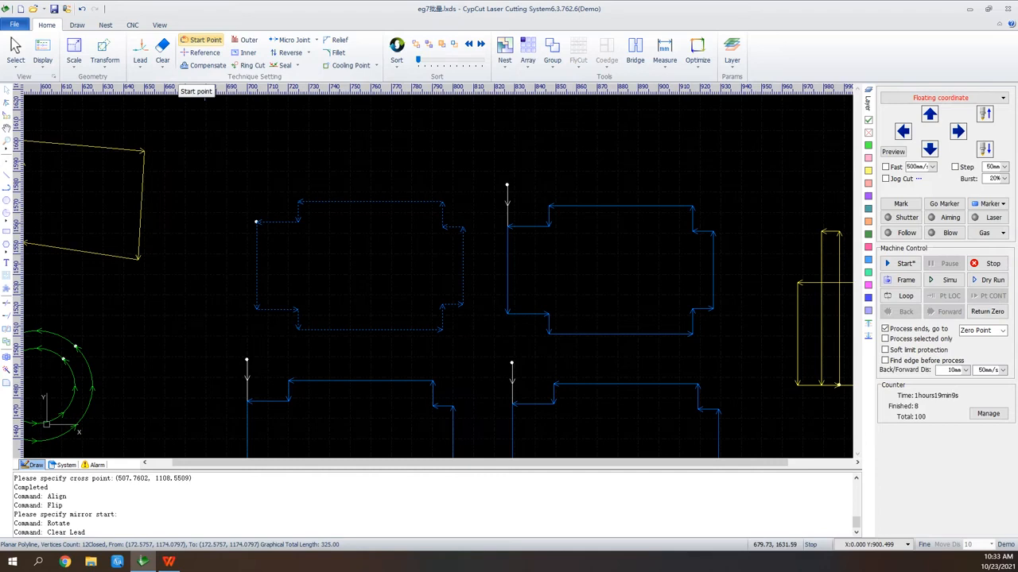
left_click(200, 40)
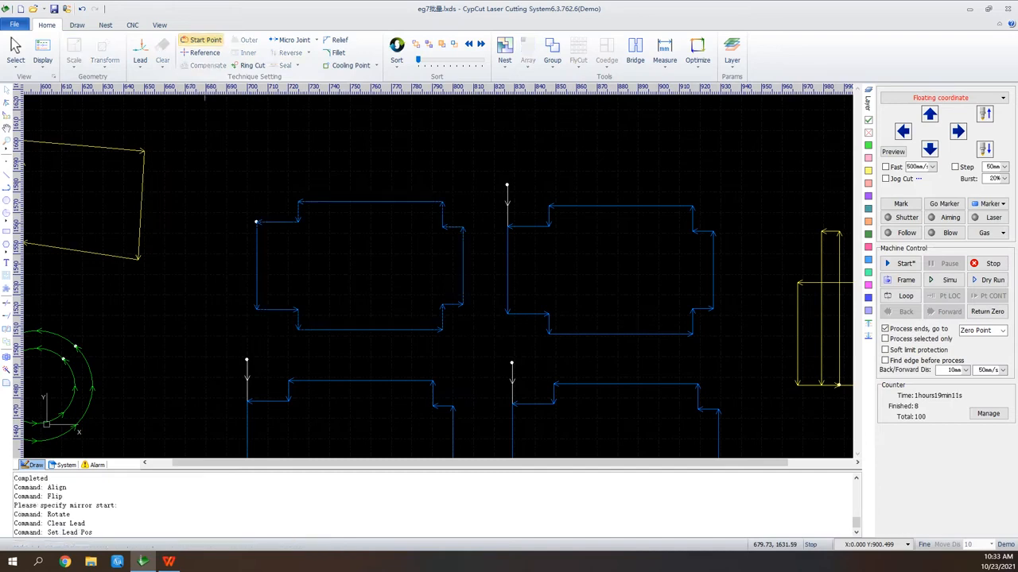
left_click(297, 221)
left_click(256, 309)
Apply kerf compensation to both concentric circles with 0.1 mm outer and inner widths, sharp corners, and inner shrink, outer expand, and inspect the offset contours
scroll(648, 153, "down", 2)
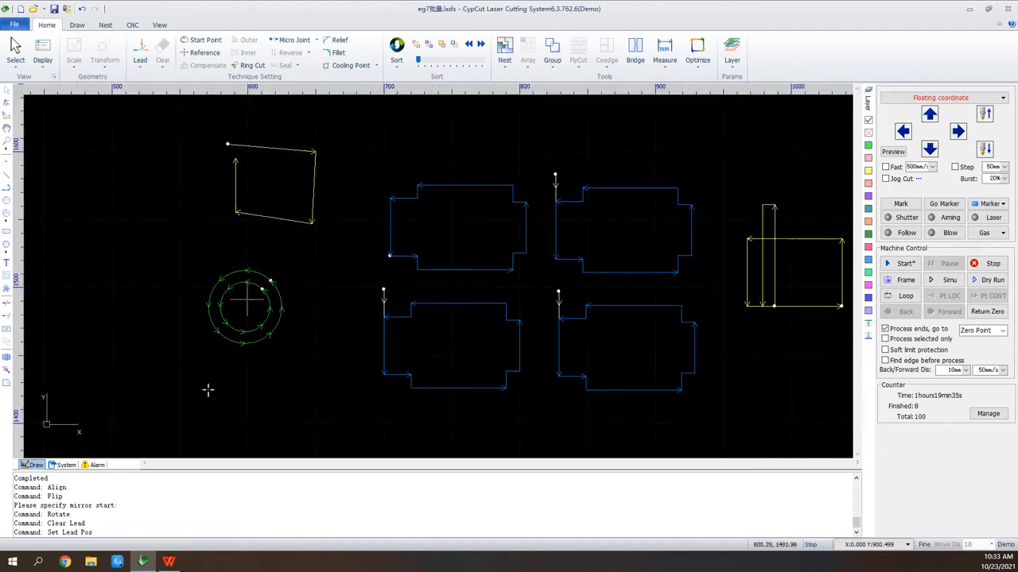
scroll(210, 306, "up", 3)
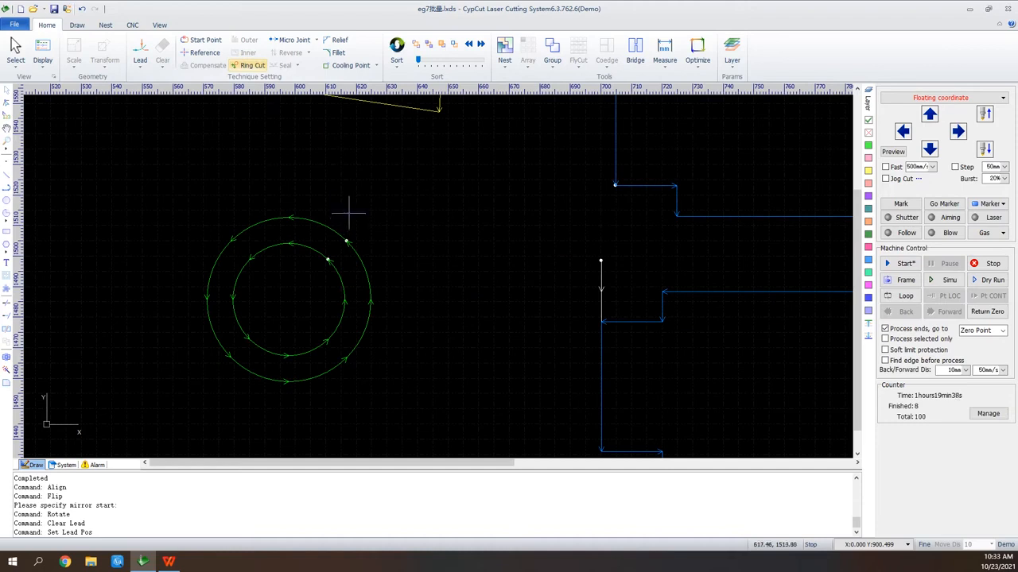
right_click(349, 214)
left_click(354, 221)
left_click_drag(344, 203, 289, 306)
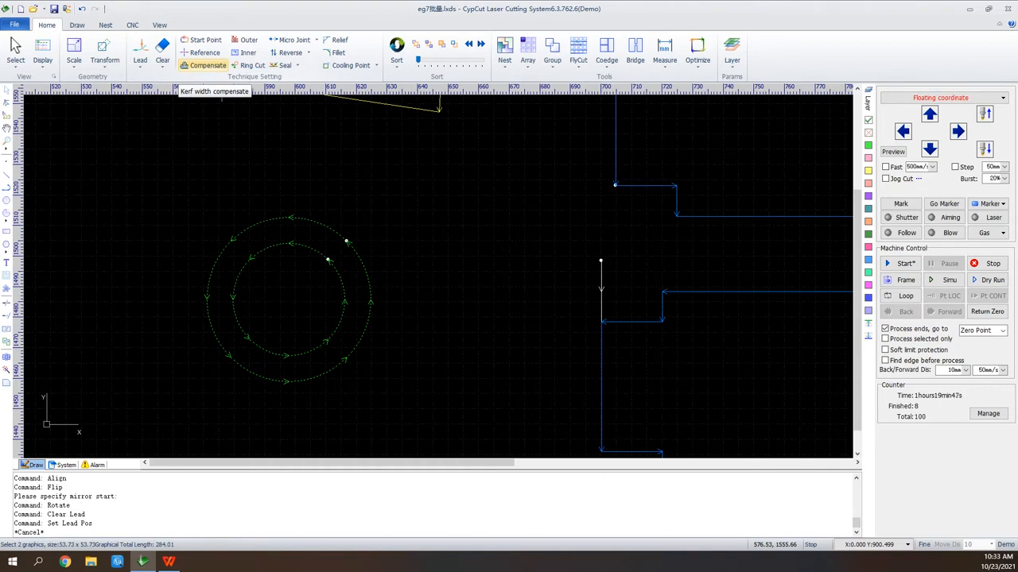
left_click(203, 65)
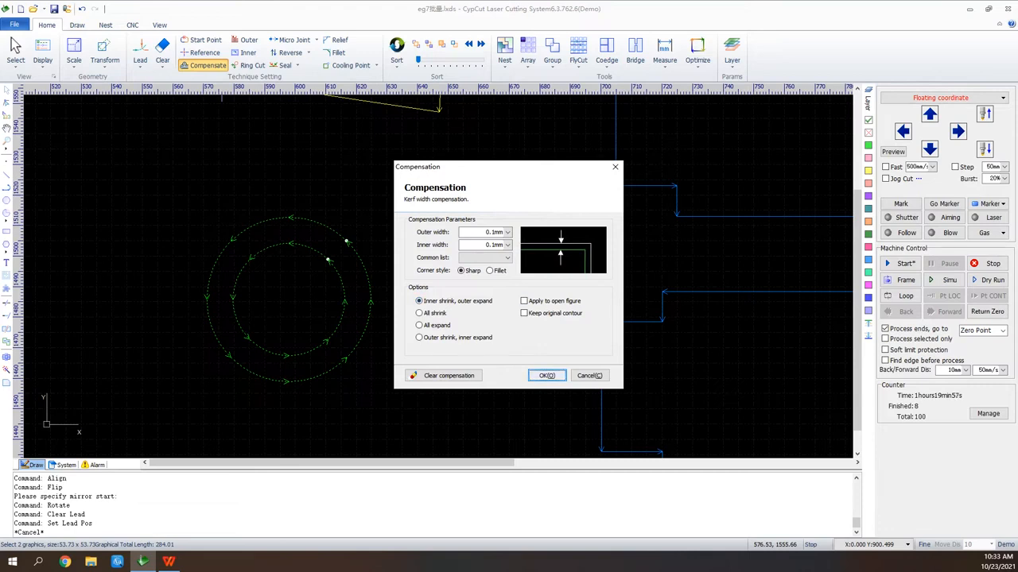
left_click(547, 375)
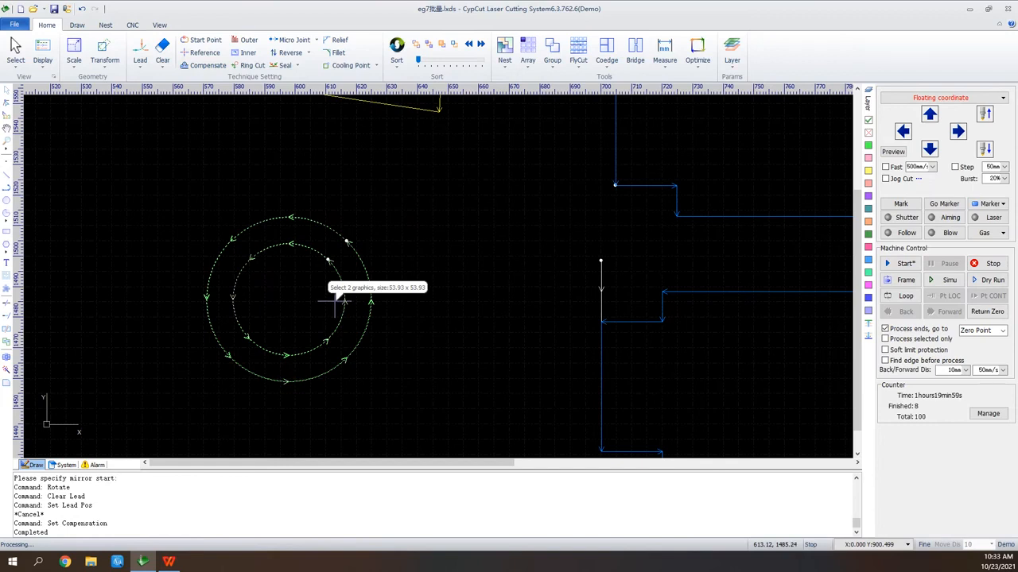
scroll(334, 301, "up", 3)
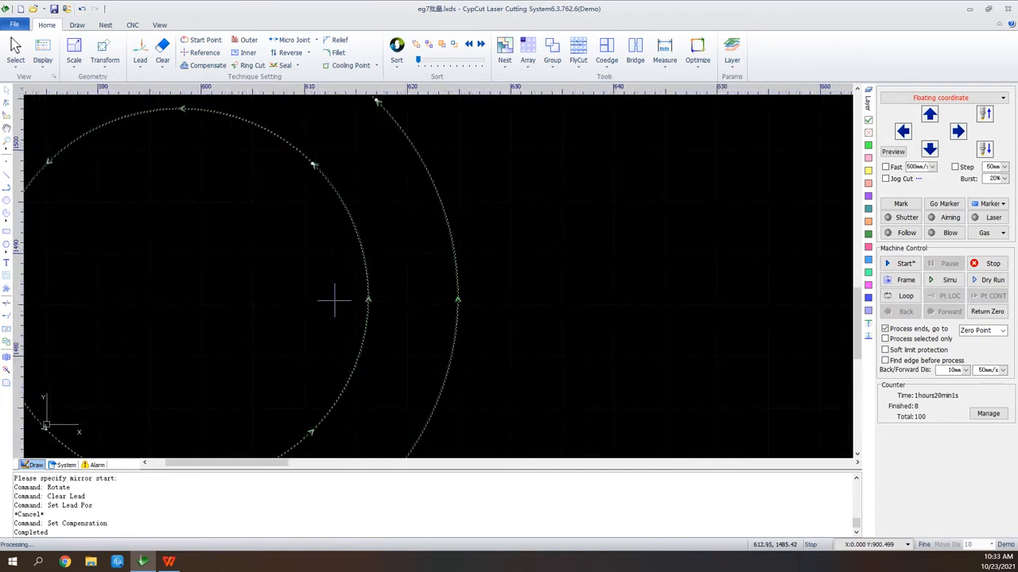
scroll(363, 291, "up", 3)
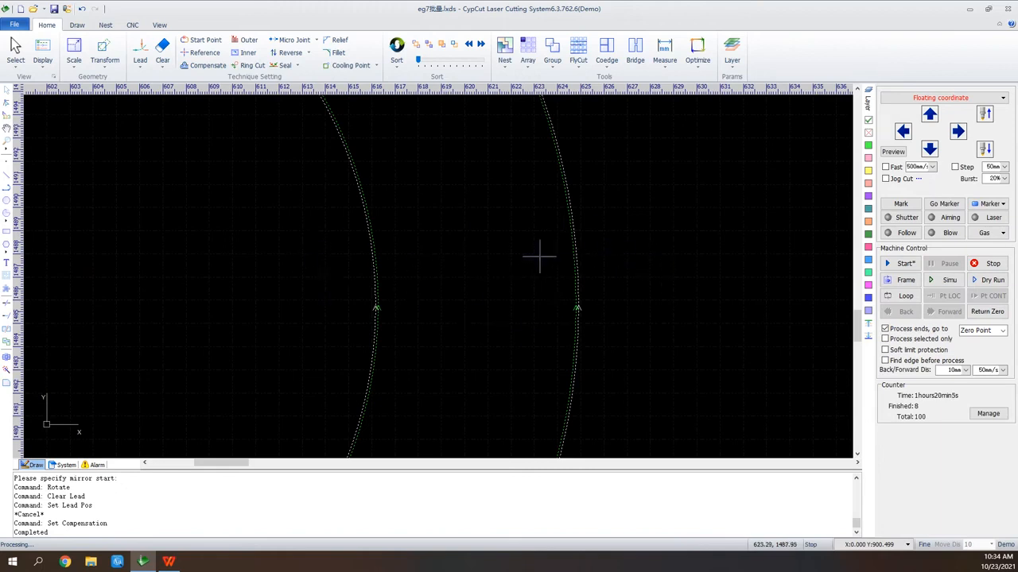
scroll(561, 269, "down", 5)
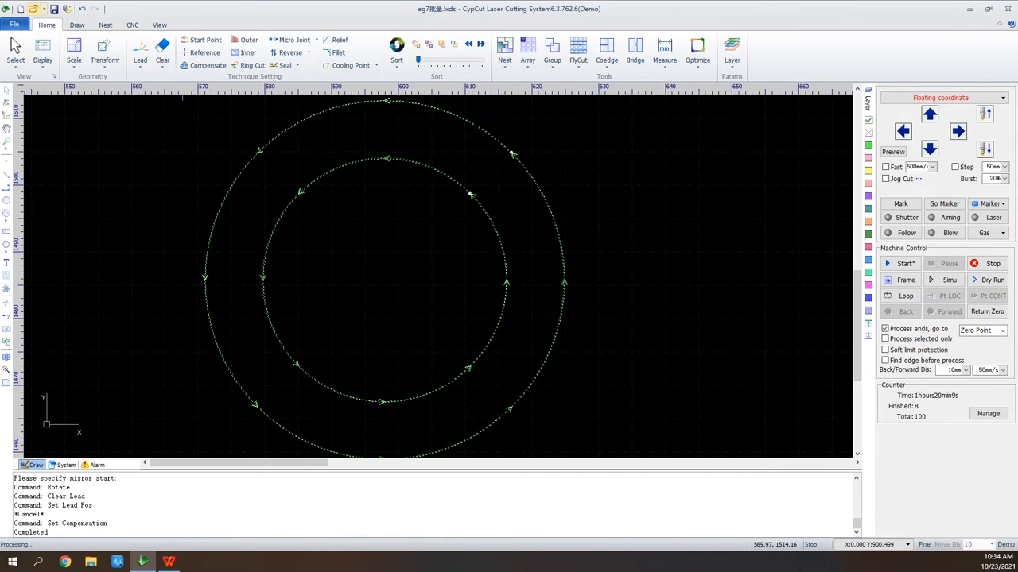
Open the drawing eg阴切阳切 without saving the changes to the current file
left_click(33, 9)
left_click(508, 295)
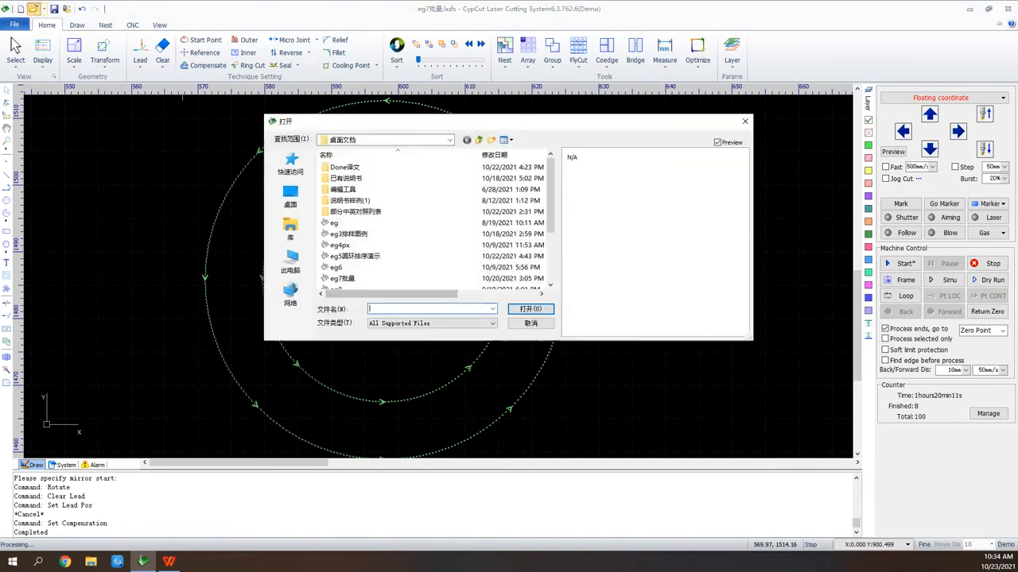
scroll(357, 268, "down", 2)
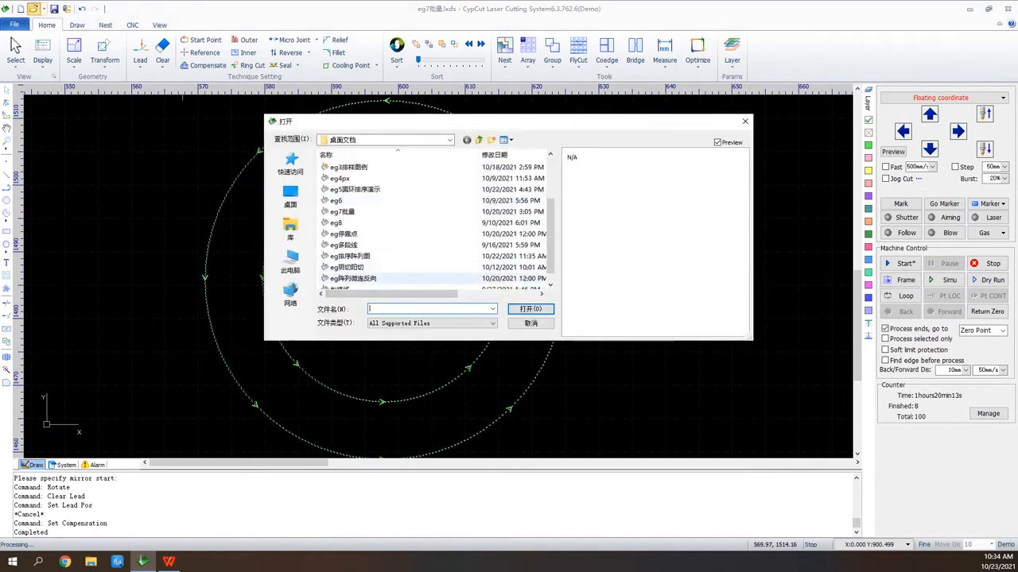
left_click(398, 278)
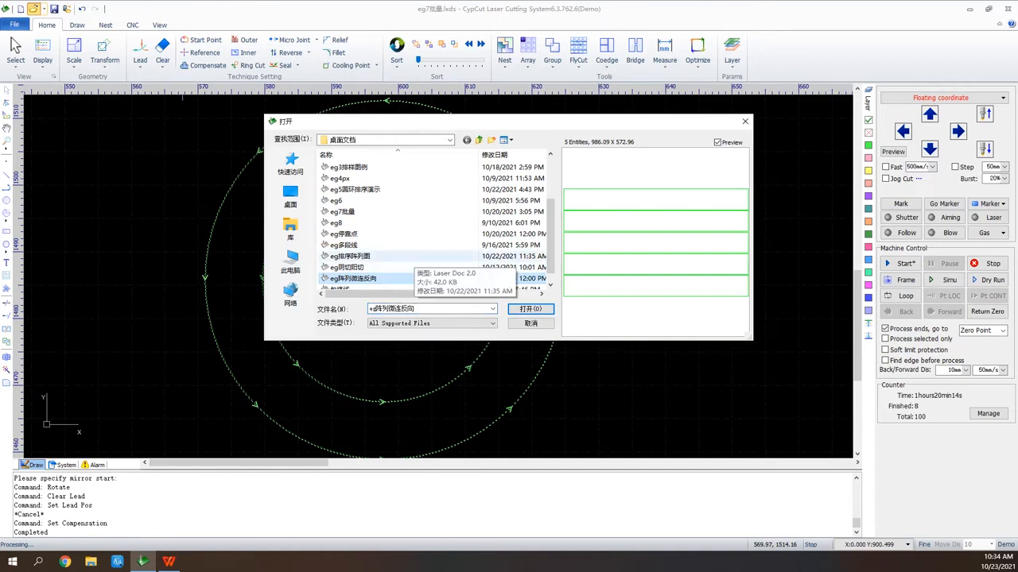
left_click(350, 267)
left_click(531, 309)
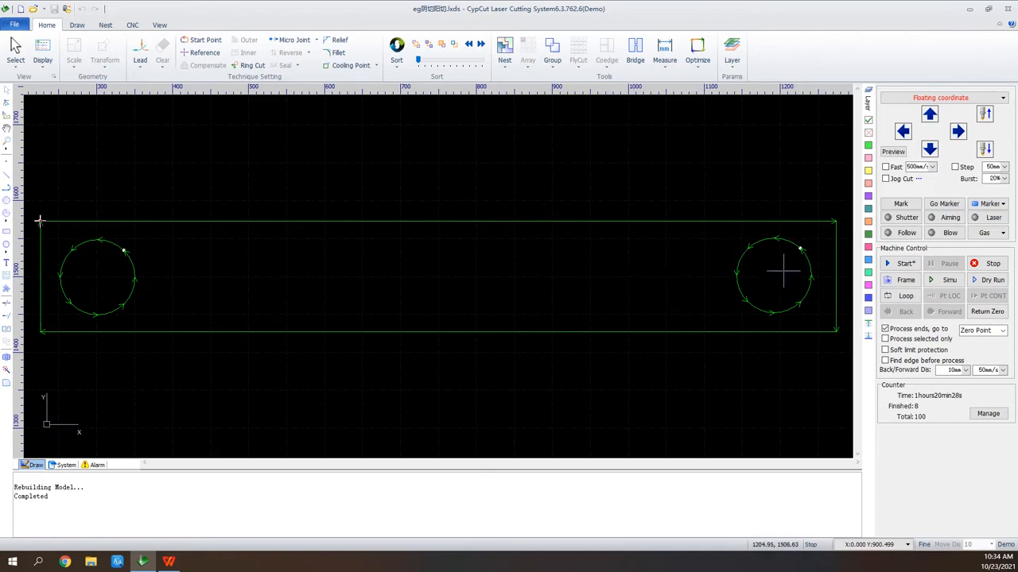
Add 20 mm straight lead-ins at 90° to the rectangle and both circles, and run Identify Inner/Outer contour
left_click_drag(849, 206, 22, 401)
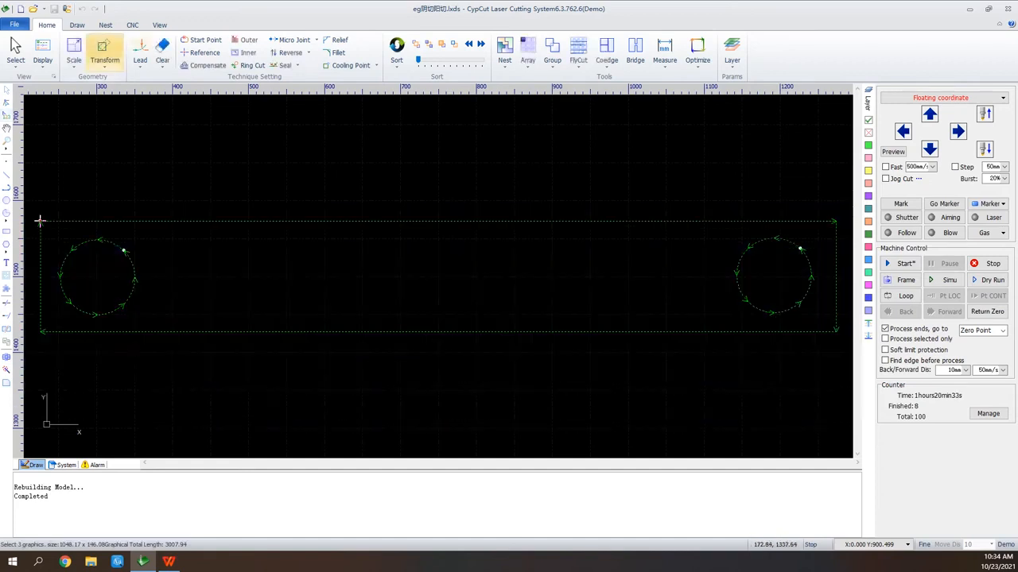
left_click(140, 52)
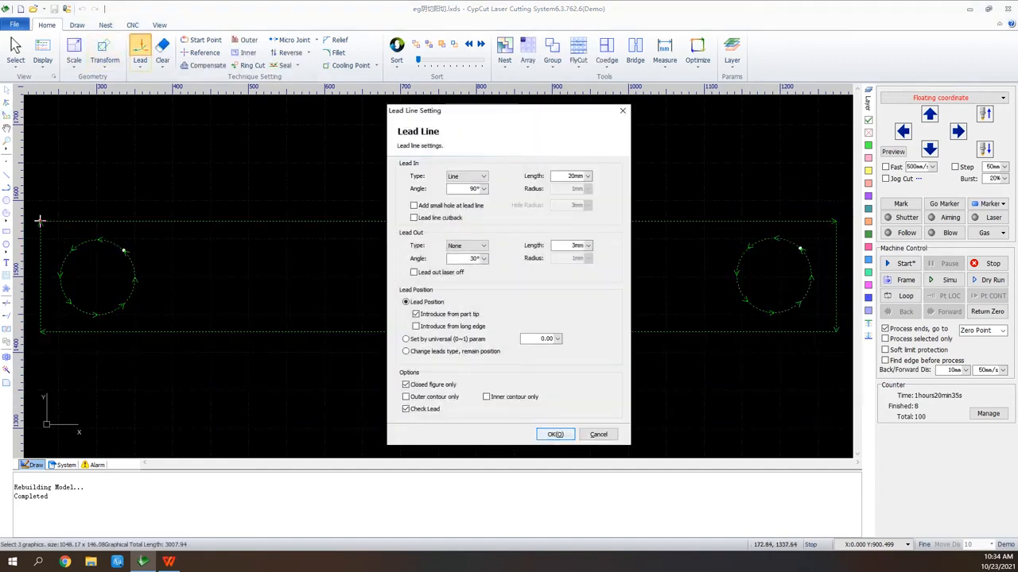
left_click(555, 435)
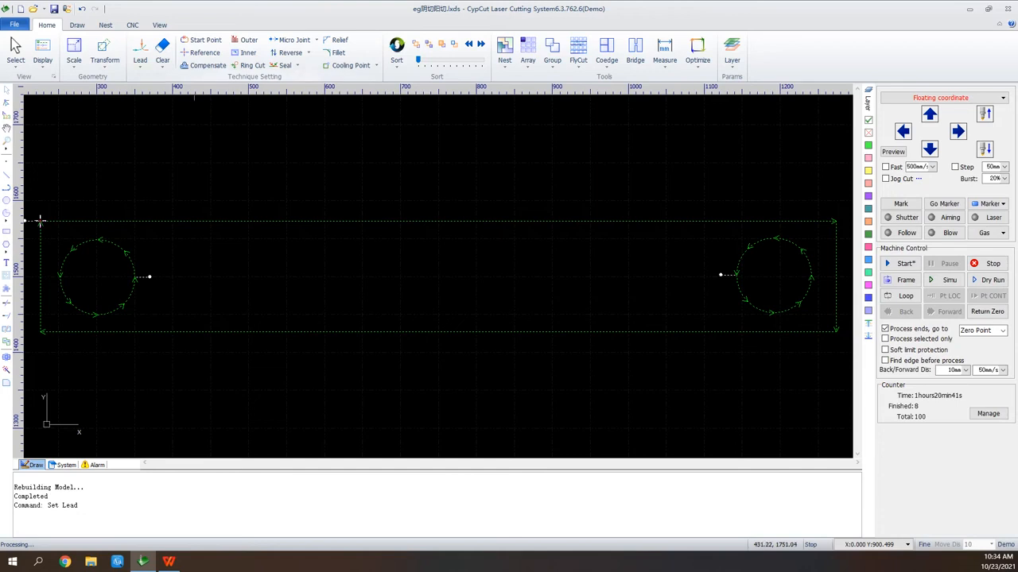
left_click(140, 65)
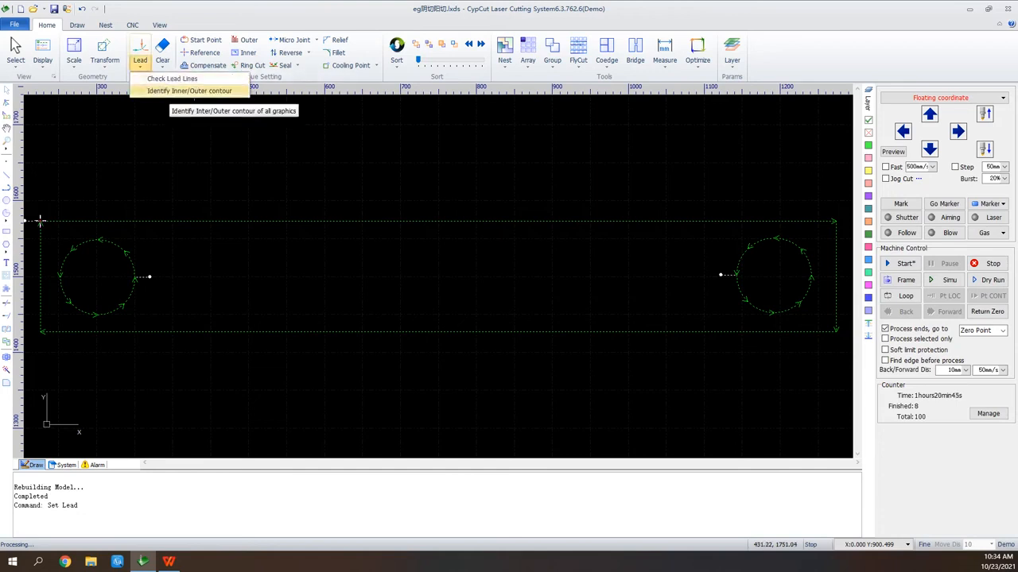
left_click(189, 90)
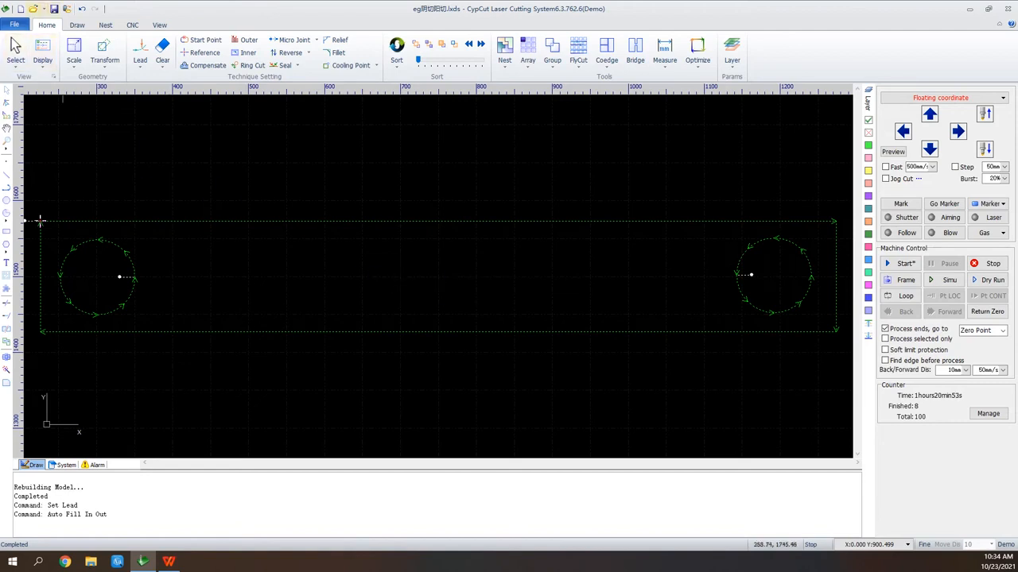
Open the drawing eg阵列微连反向 without saving the changes to the current file
left_click(33, 8)
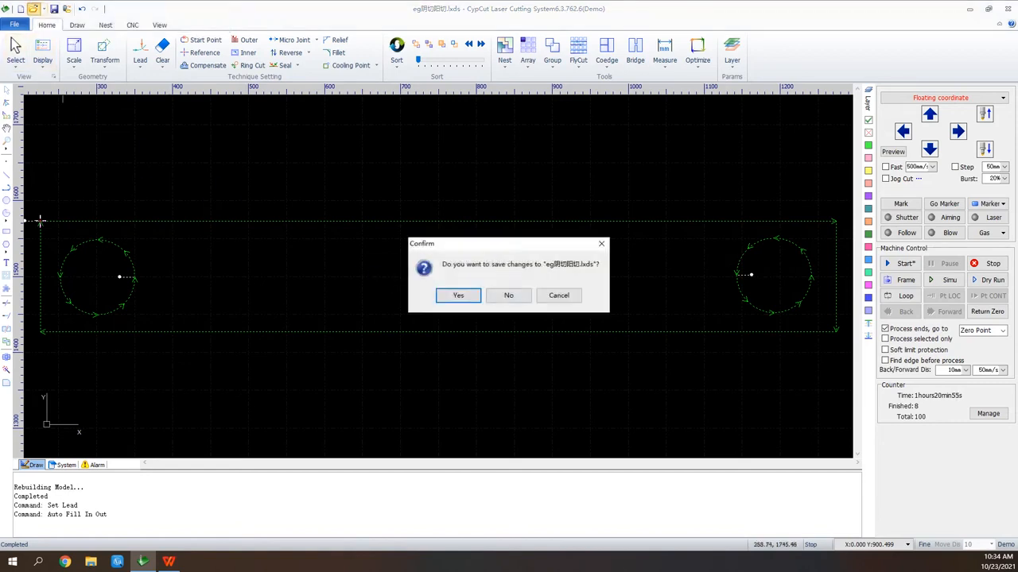
left_click(508, 295)
scroll(358, 222, "down", 2)
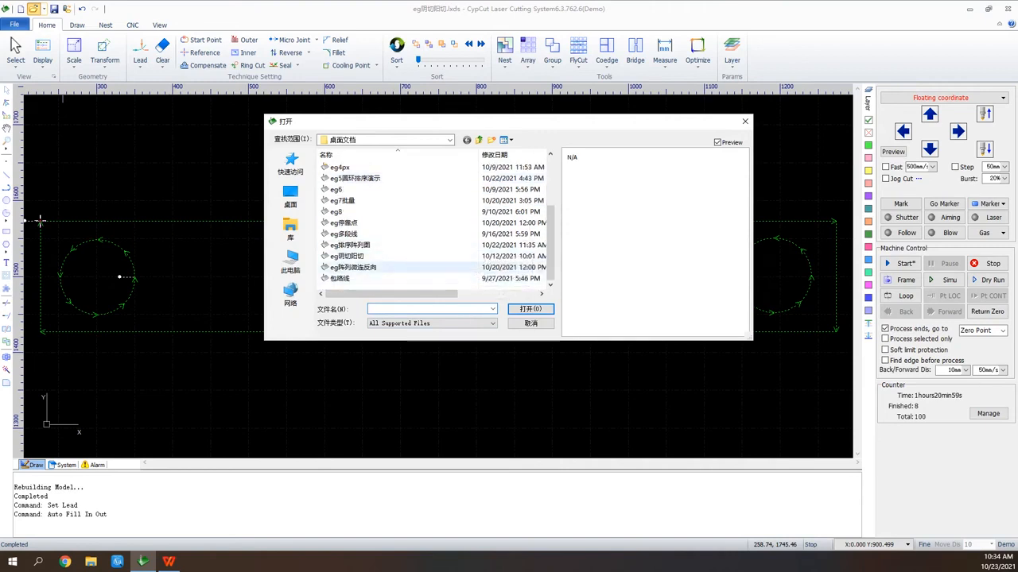
left_click(354, 267)
left_click(531, 309)
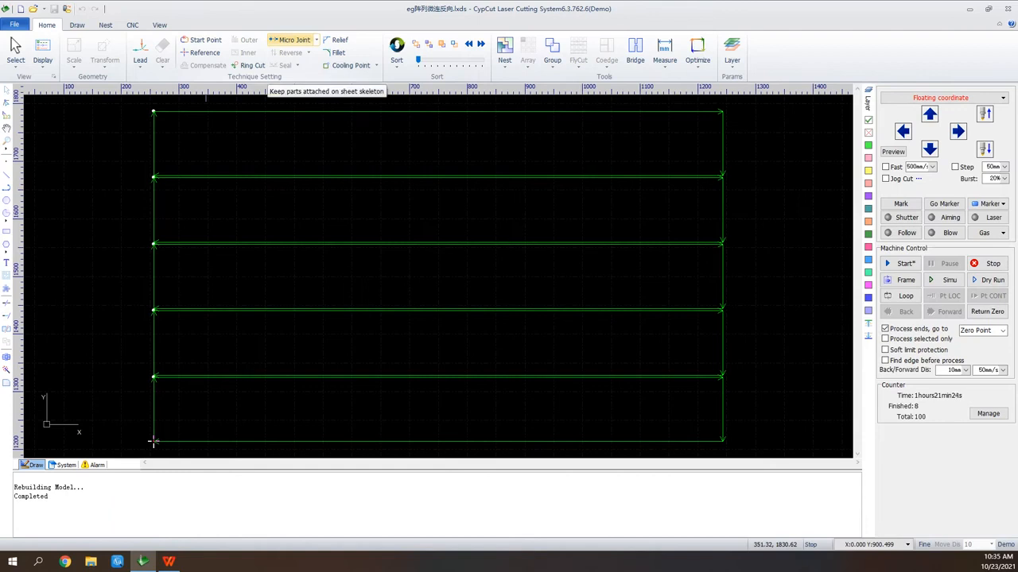
Place 2 mm manual micro joints on the upper edges of the uppermost and second rectangles
left_click(290, 40)
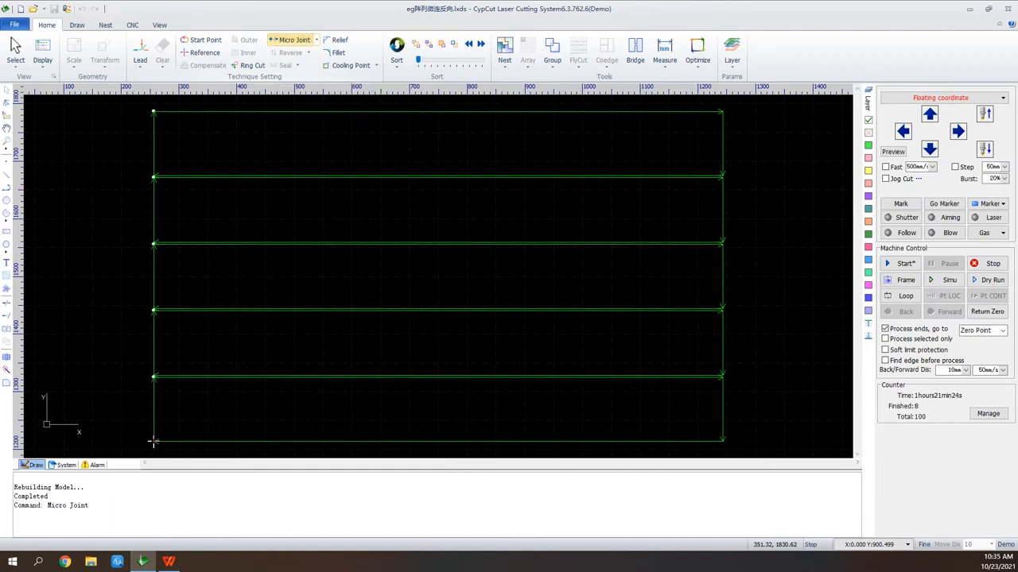
left_click(235, 112)
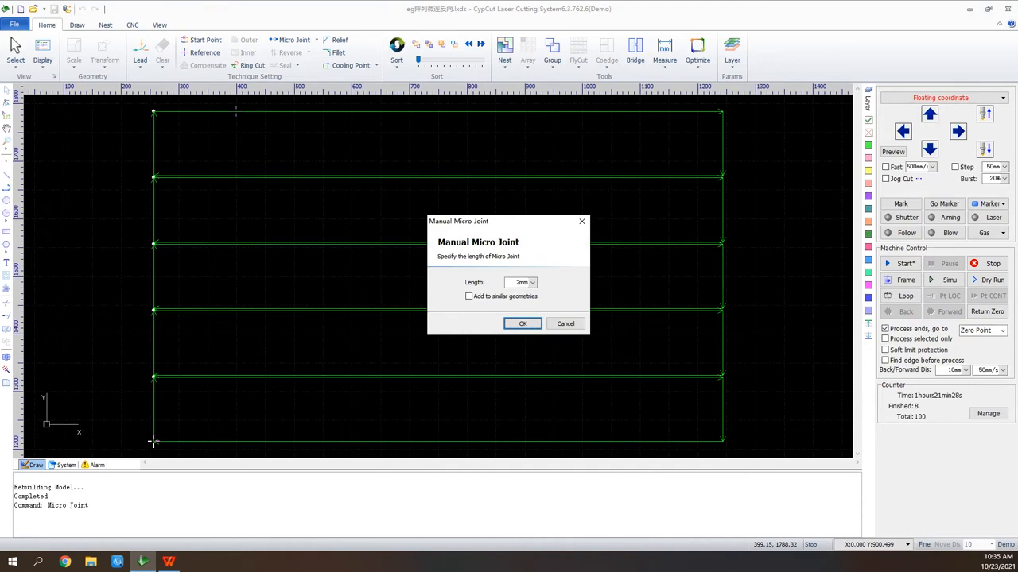
left_click(522, 324)
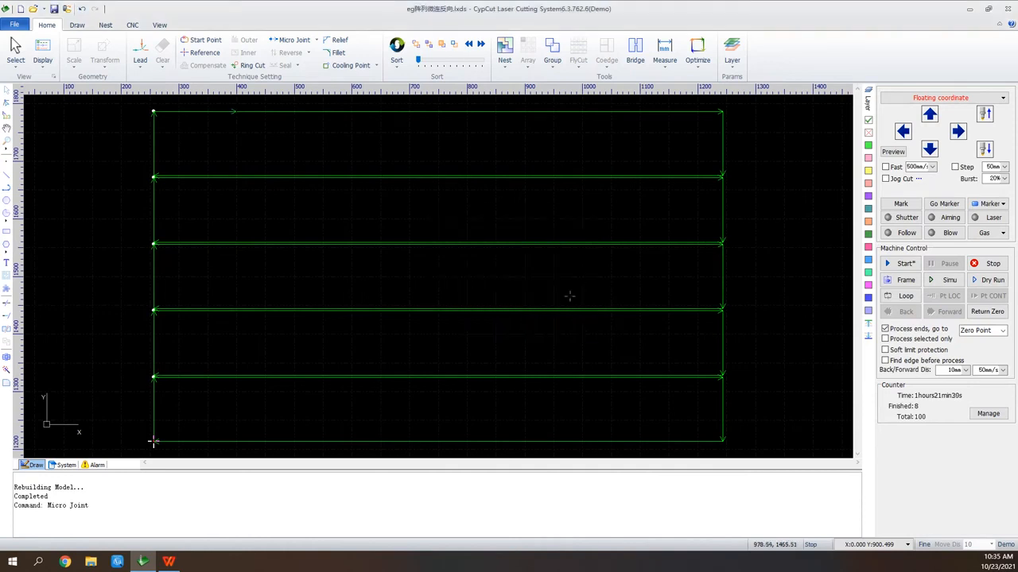
left_click(609, 175)
left_click(316, 39)
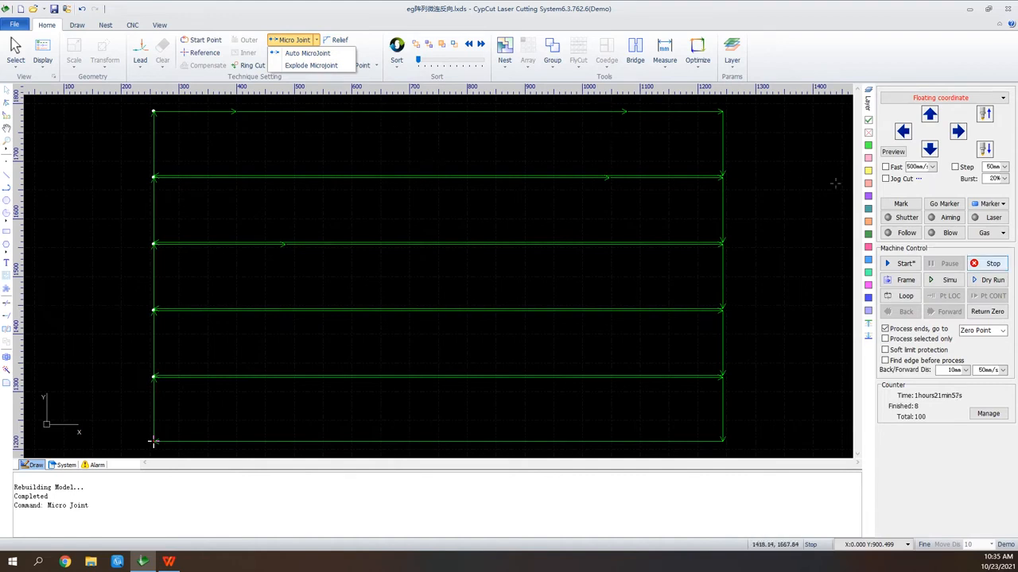
left_click(293, 41)
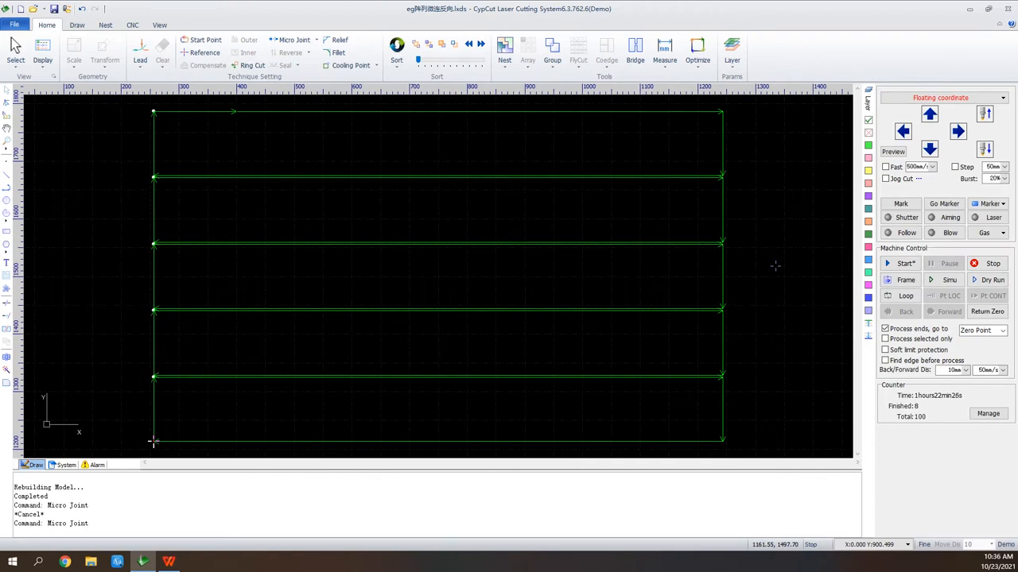
Simulate the cutting of the rectangles without sorting them, and stop the simulation partway
left_click(946, 279)
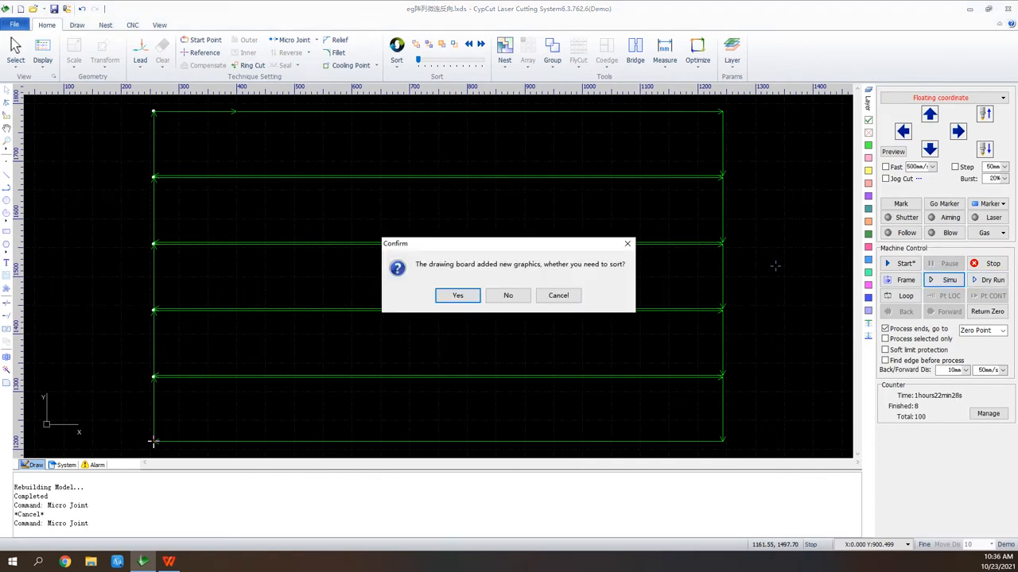
left_click(508, 295)
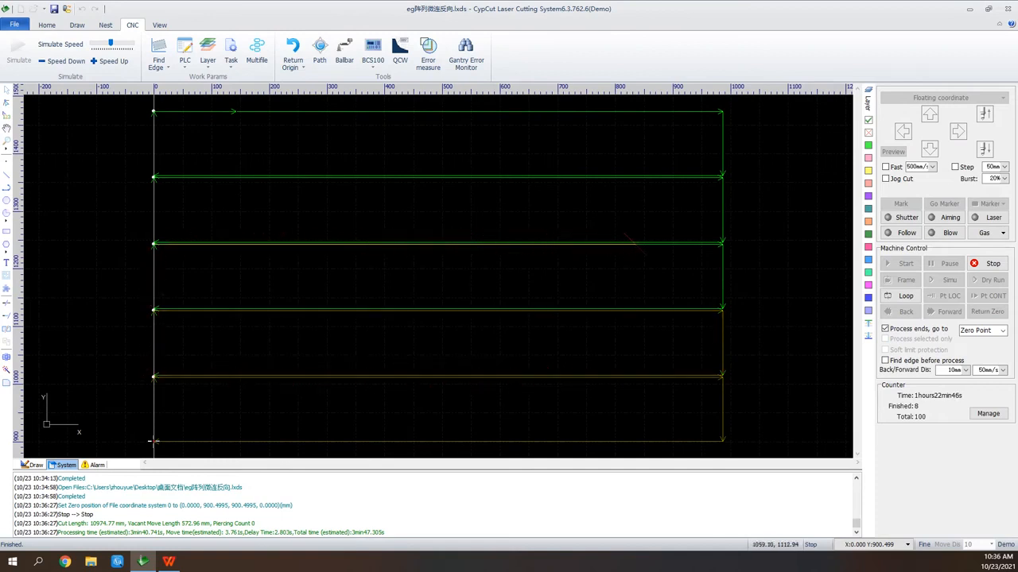
left_click(988, 264)
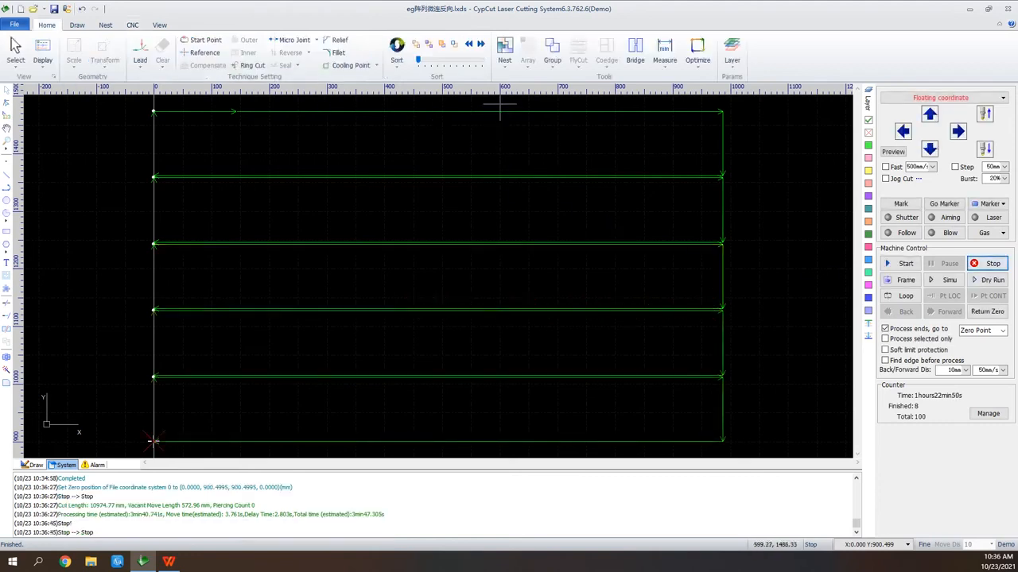
Reverse the cutting direction of all five rectangles and check it in a partial simulation
left_click_drag(500, 104, 369, 456)
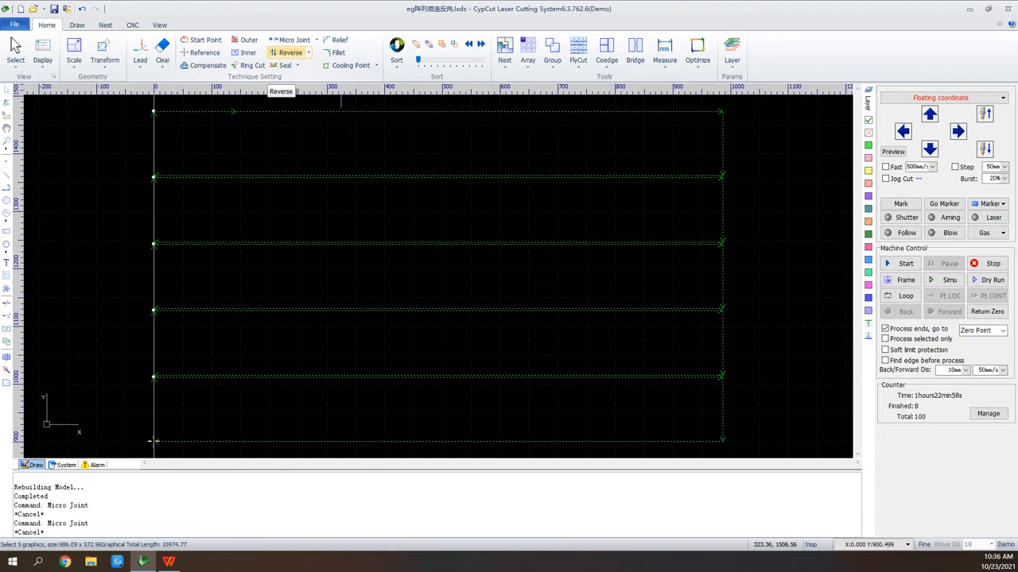
left_click(287, 53)
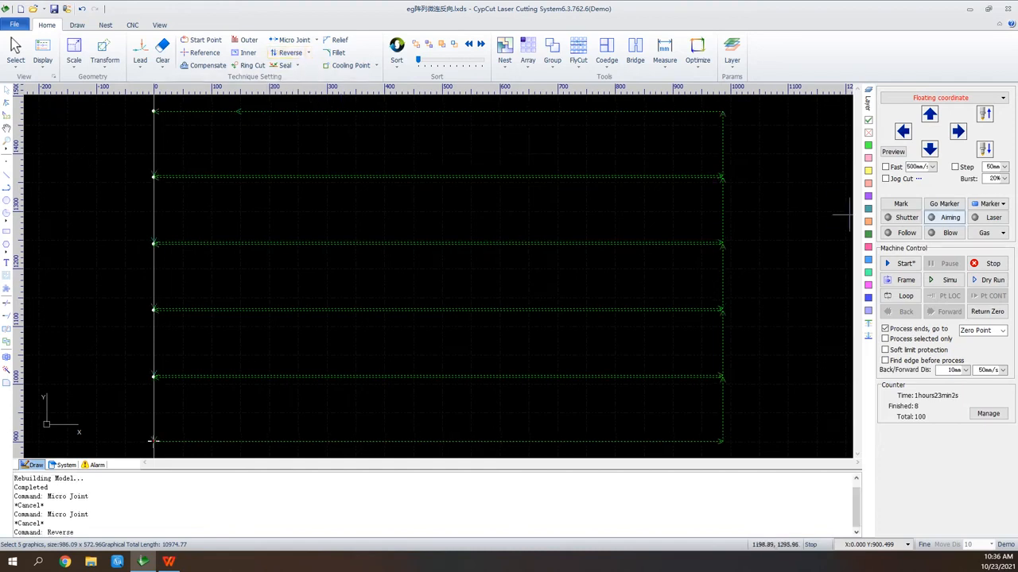
left_click(944, 280)
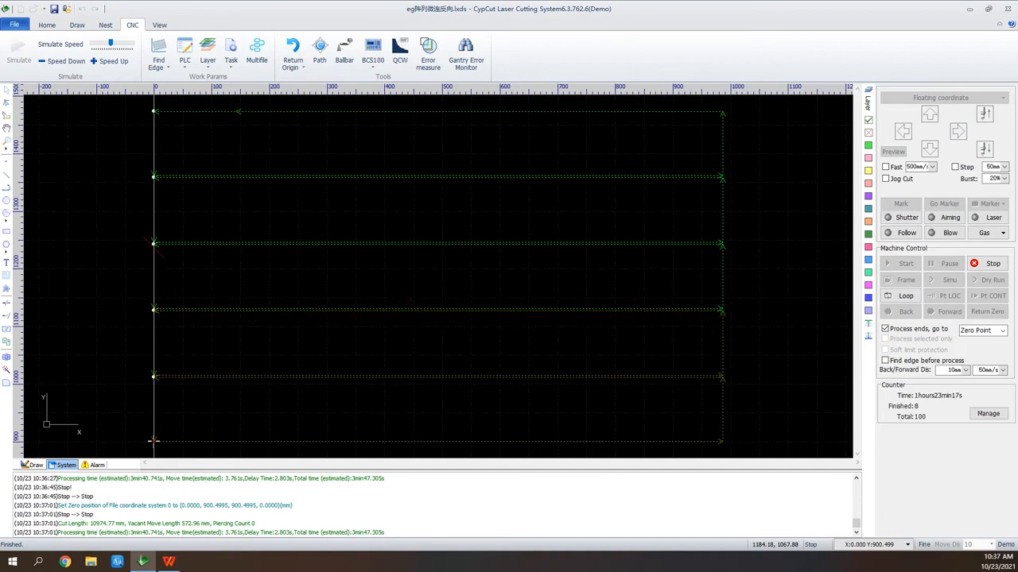
left_click(989, 263)
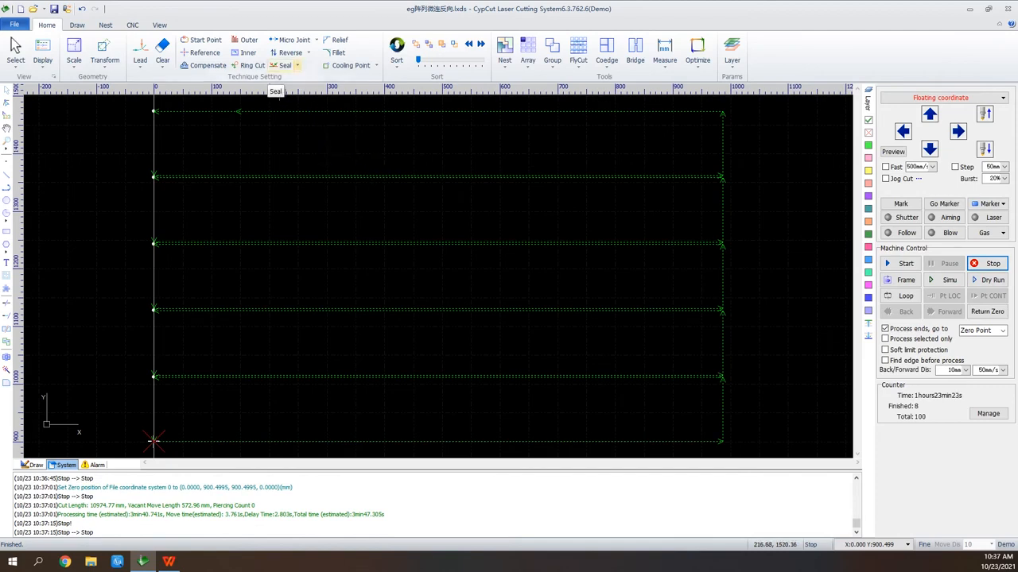
Apply the Gap seal type to the five selected rectangles and inspect a start point up close
left_click(296, 66)
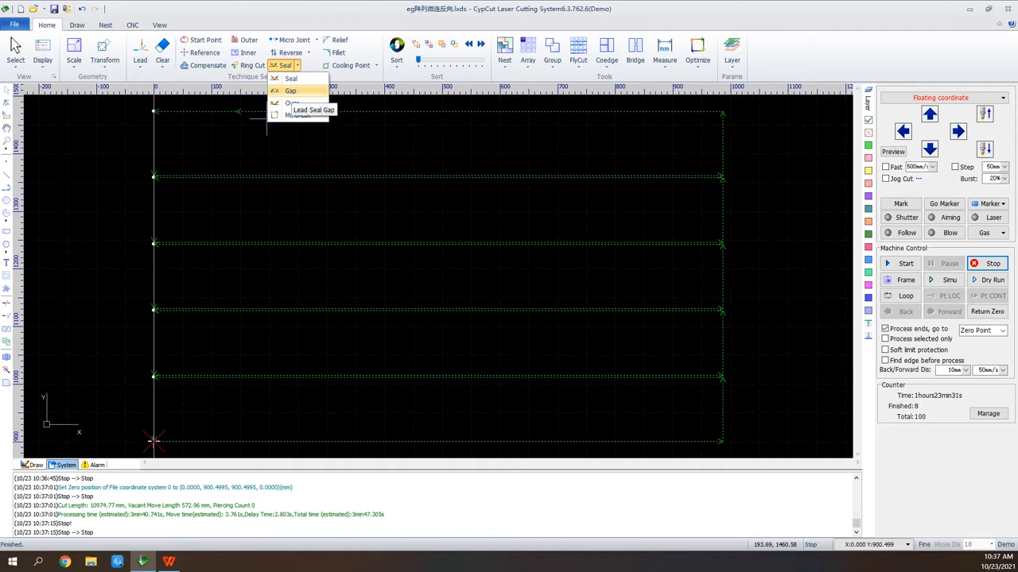
left_click(290, 91)
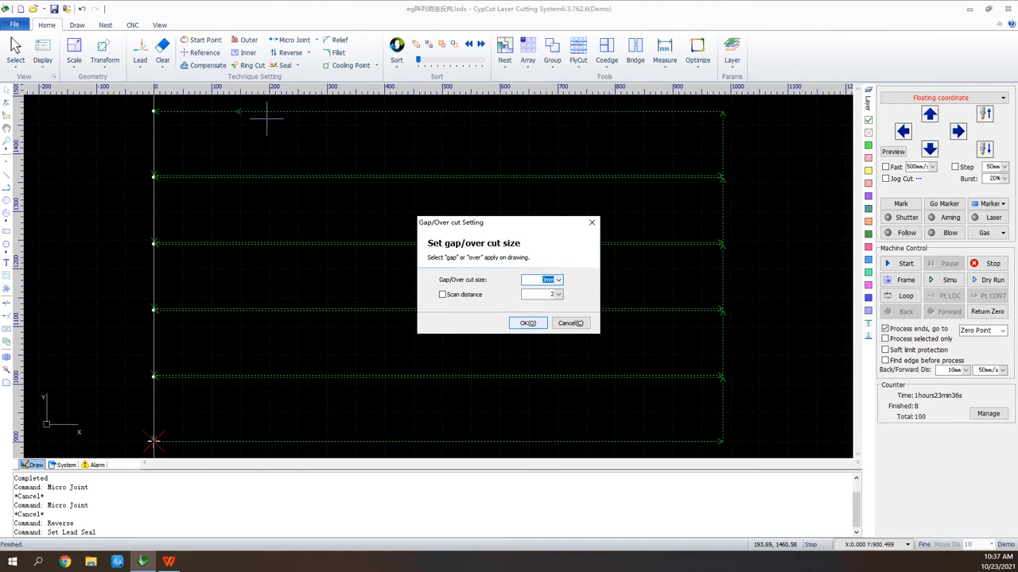
left_click(528, 323)
scroll(155, 173, "up", 2)
scroll(155, 173, "up", 2)
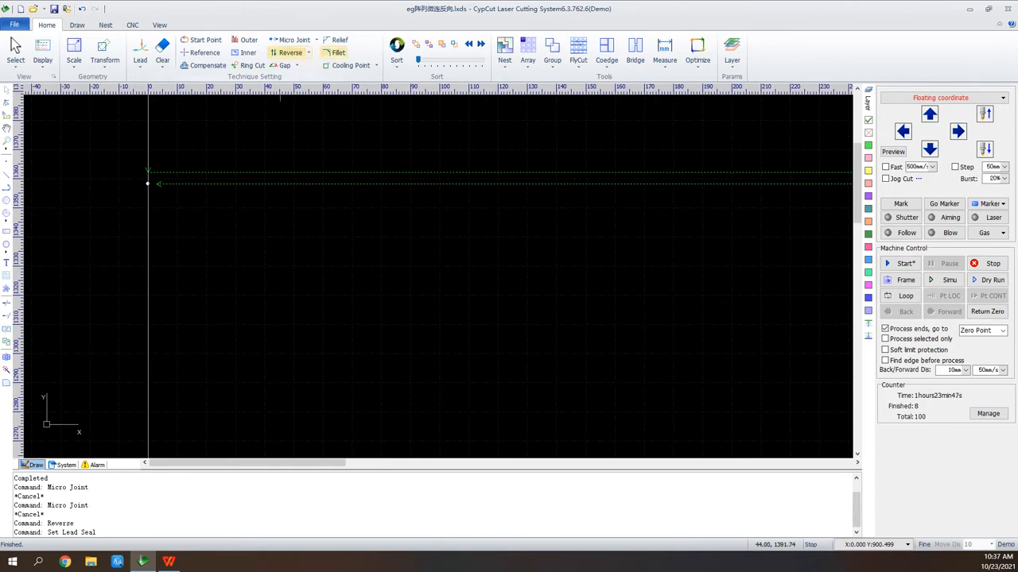
Set the five selected rectangles back to the plain Seal type and look over the other seal types
left_click(296, 66)
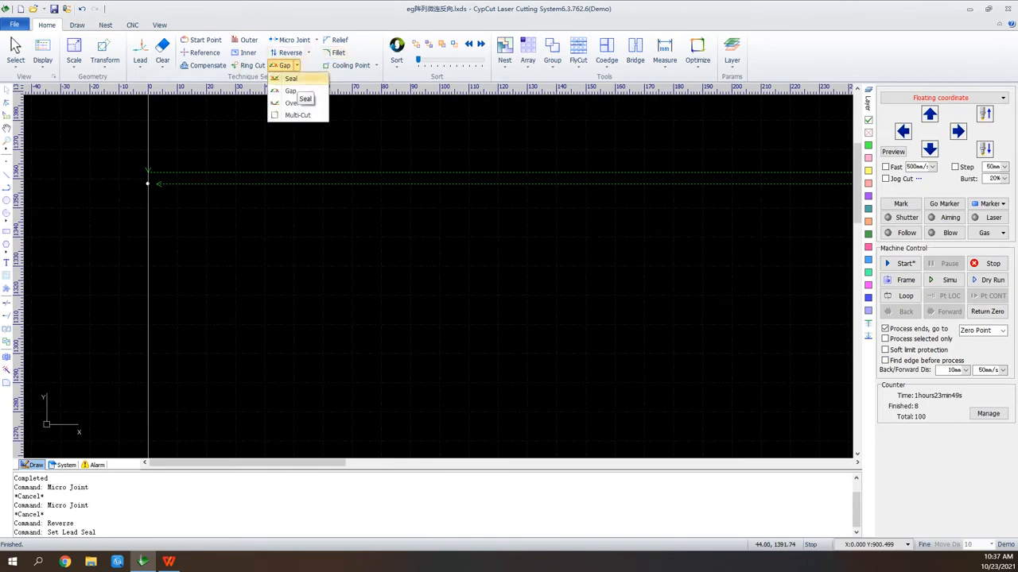
left_click(291, 79)
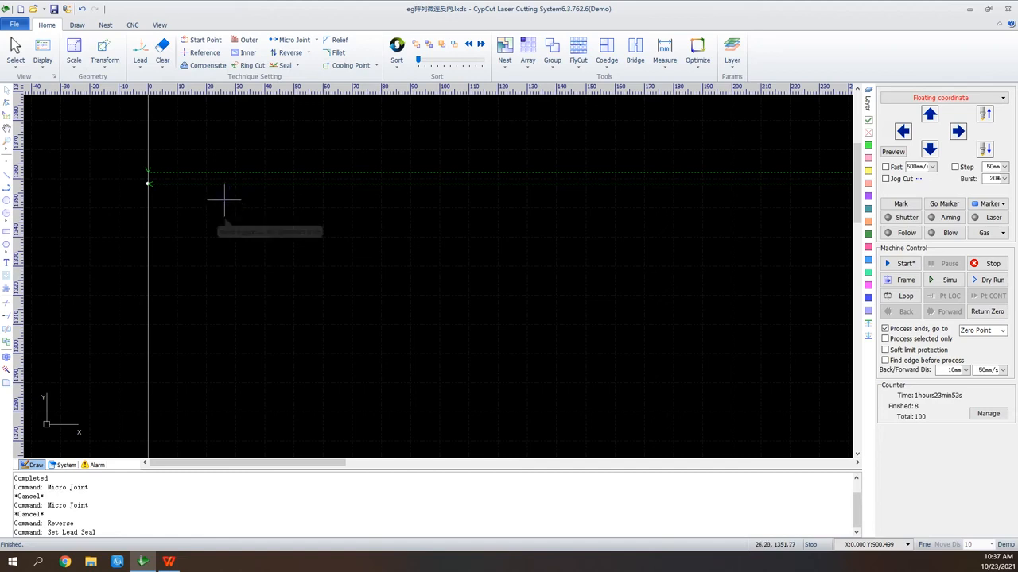
left_click(296, 65)
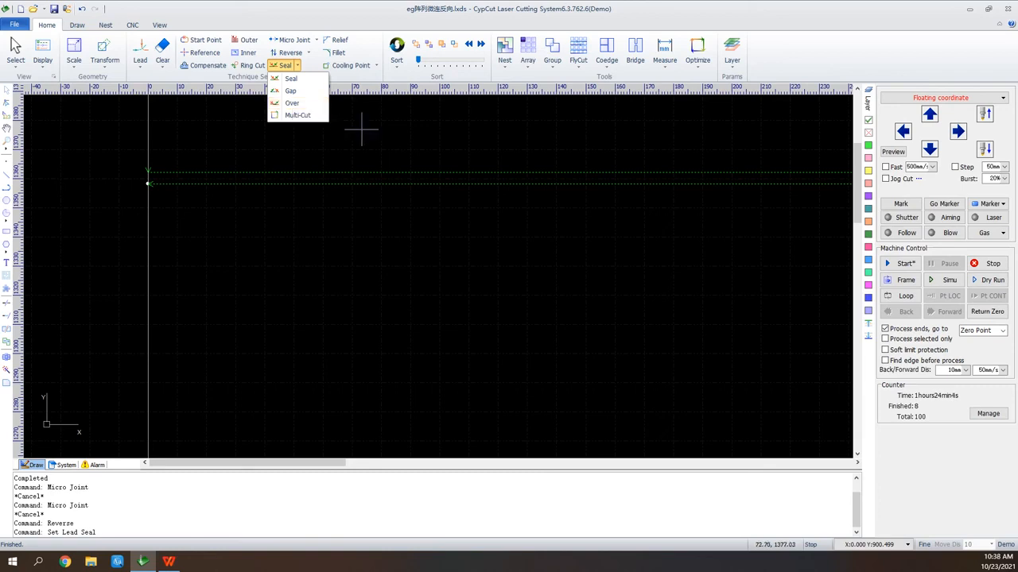
Draw a six-pointed star about 168 by 195 mm in the empty area above the stack of rectangles
scroll(202, 257, "down", 3)
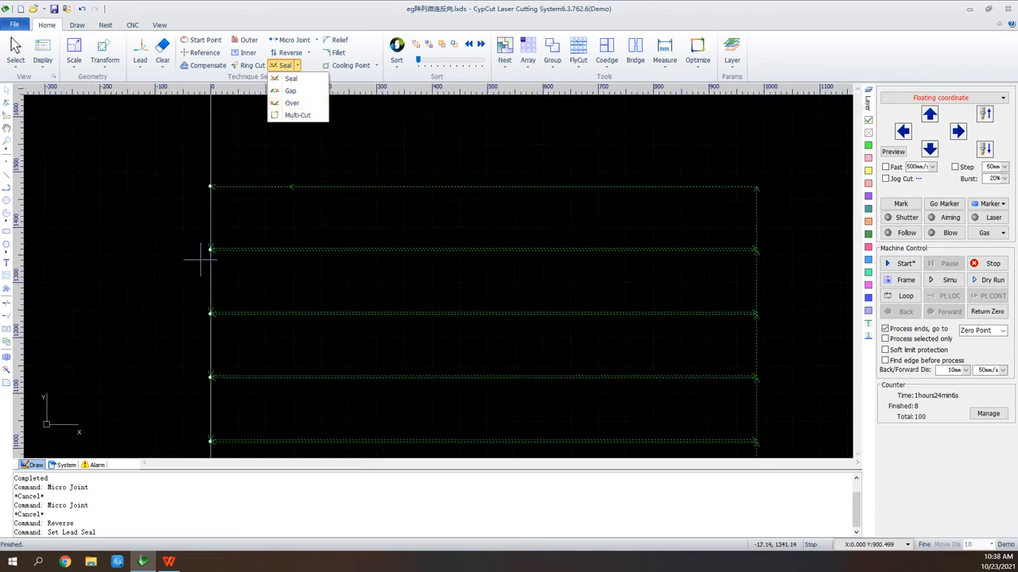
scroll(397, 279, "down", 3)
scroll(625, 156, "up", 5)
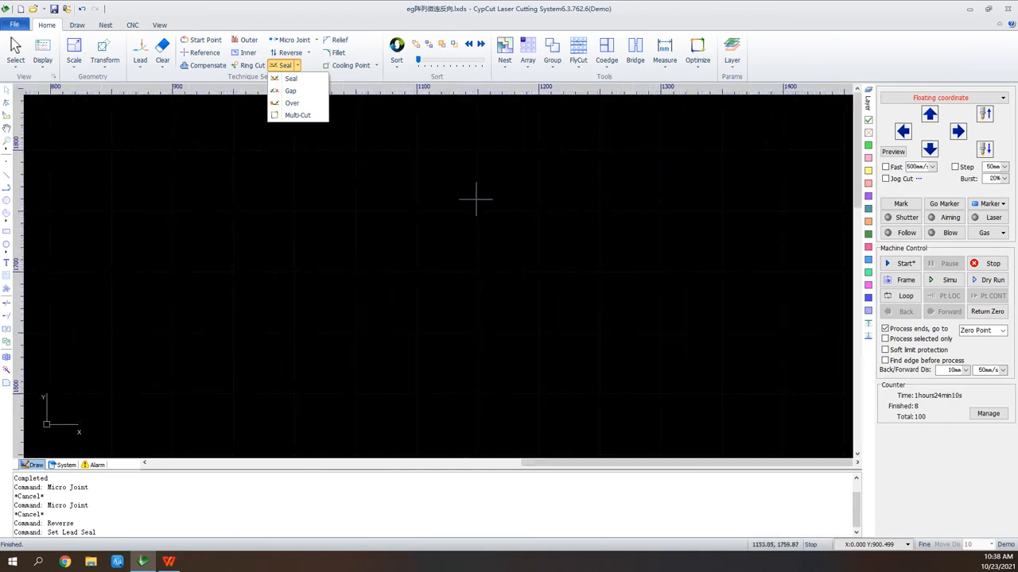
left_click(441, 172)
left_click(439, 172)
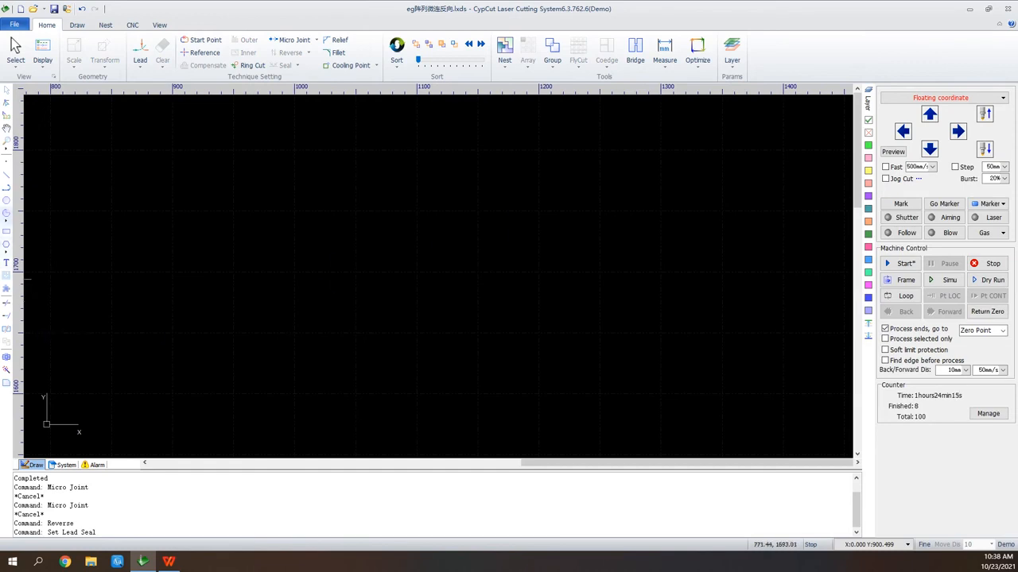
left_click(6, 245)
left_click(32, 277)
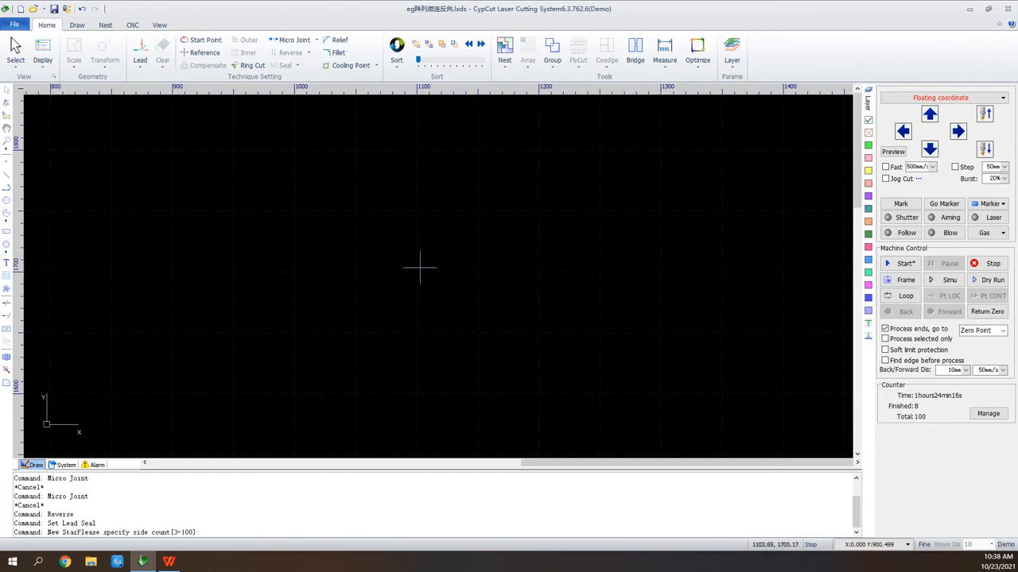
left_click(445, 202)
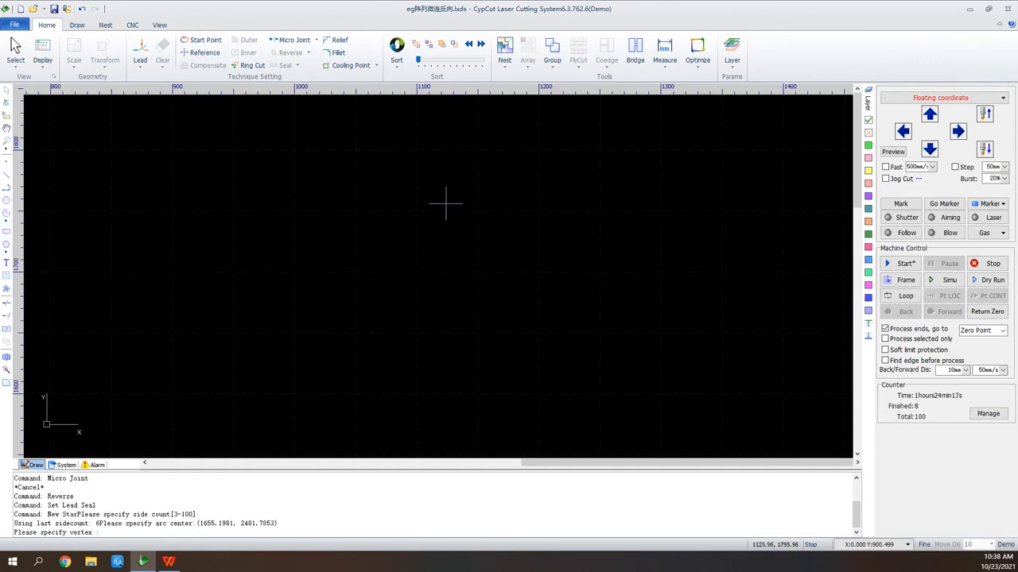
left_click(446, 321)
left_click(469, 248)
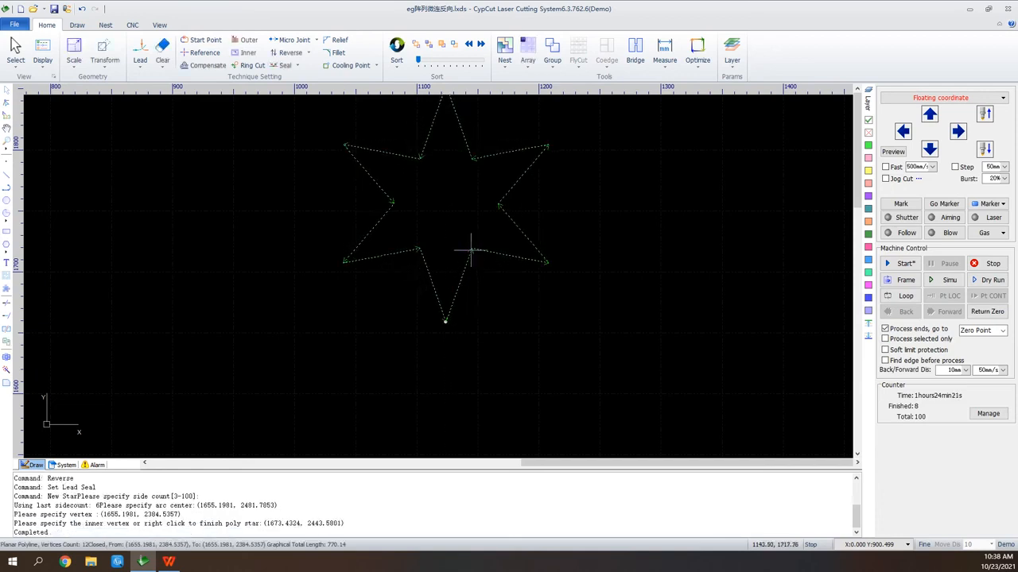
Apply Ring Cut to the star with 85° max angle, 3 mm min length, 8 mm extend length and Auto option, and inspect a tip up close
scroll(497, 116, "up", 1)
scroll(469, 413, "down", 1)
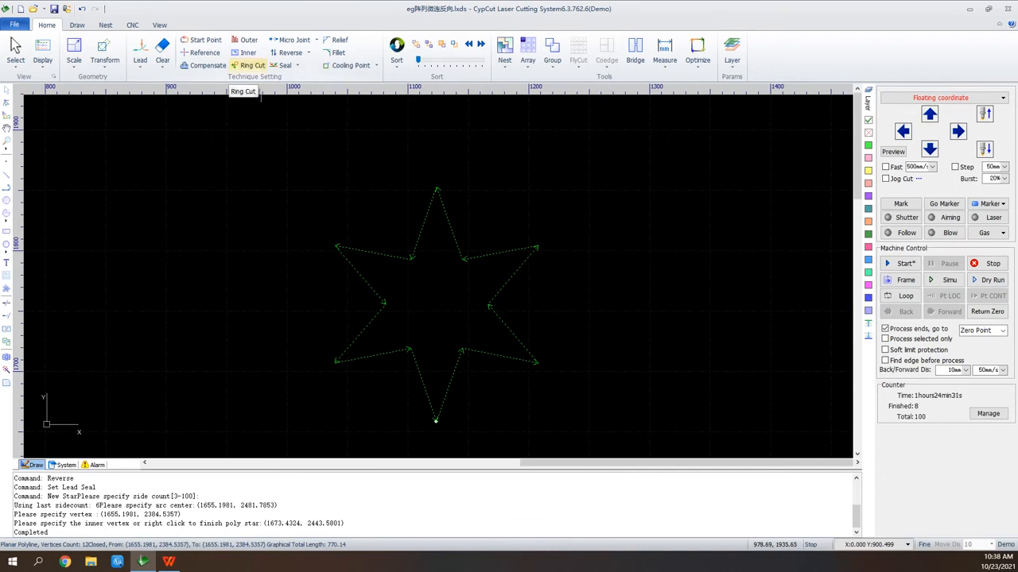
left_click(251, 65)
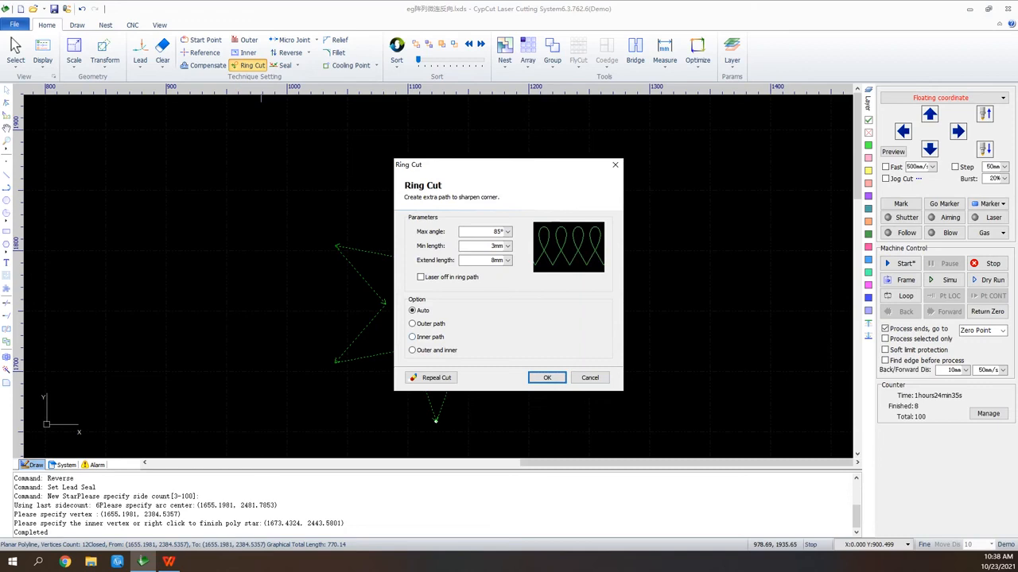
left_click(547, 378)
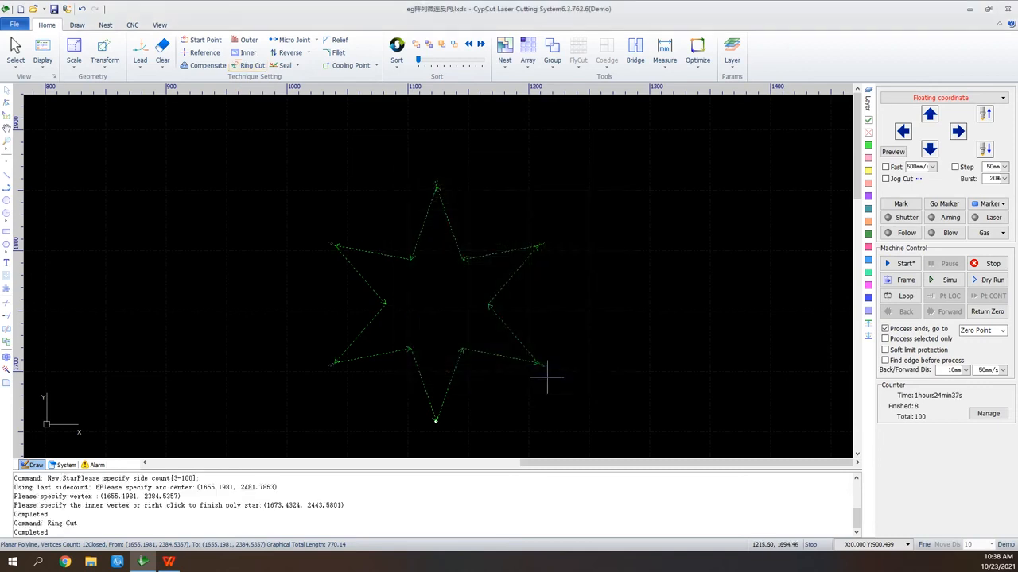
scroll(531, 249, "up", 3)
scroll(532, 248, "up", 2)
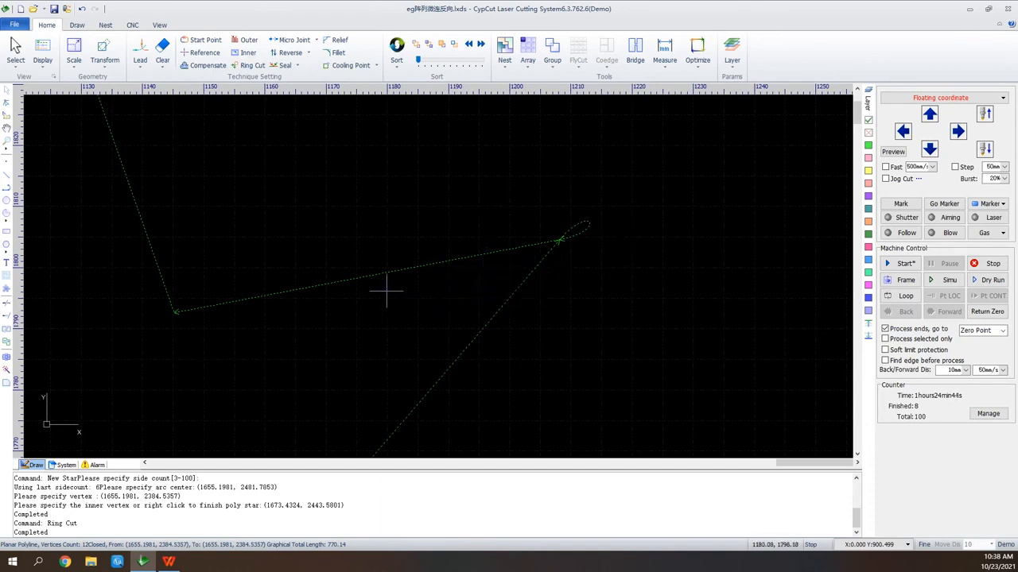
scroll(295, 295, "down", 3)
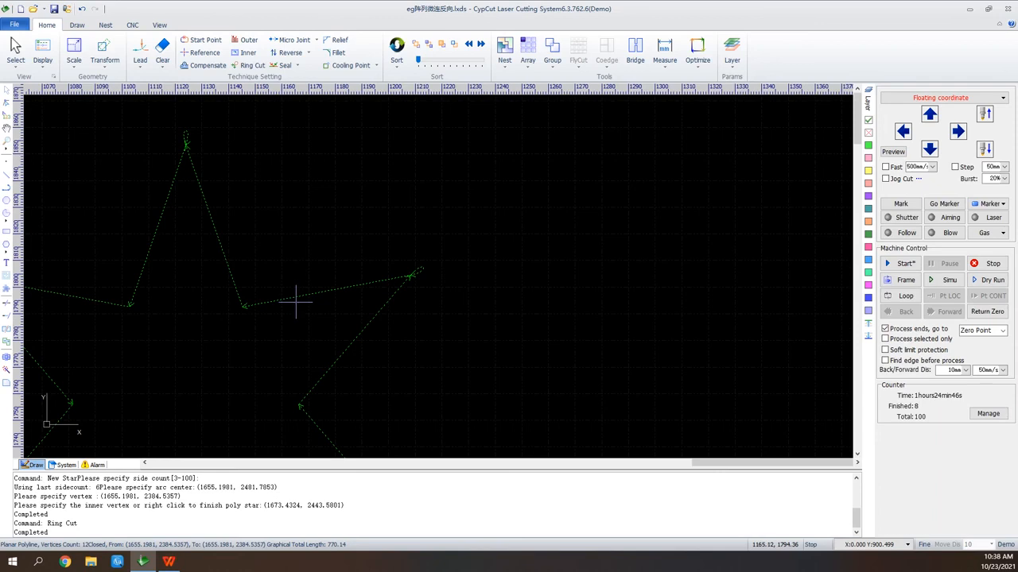
scroll(295, 300, "down", 2)
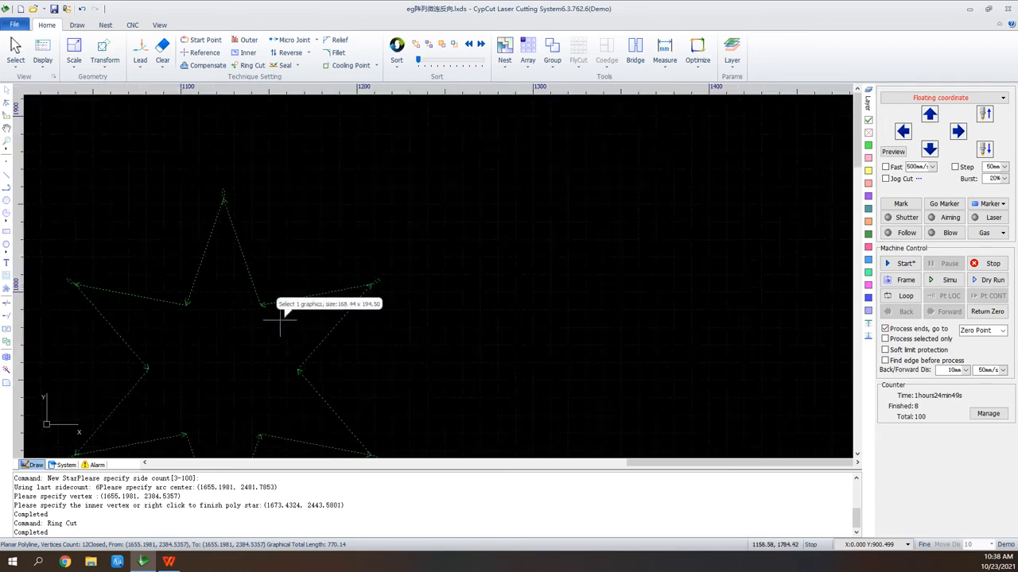
Insert an open-corner rectangle about 400 by 250 mm in the empty area beside the star
scroll(261, 337, "down", 3)
scroll(521, 197, "down", 2)
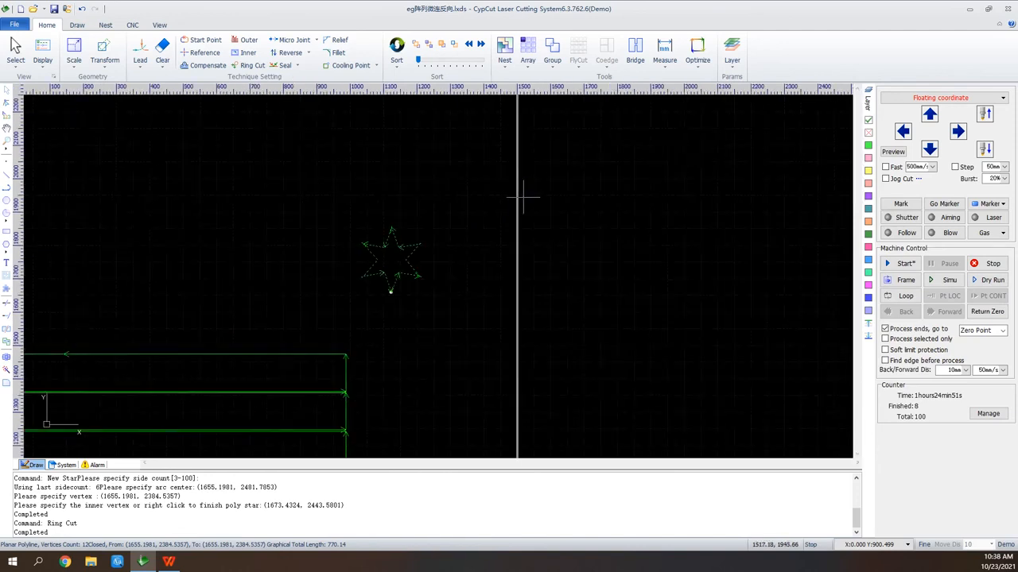
left_click(6, 128)
left_click_drag(206, 208, 487, 286)
scroll(487, 286, "up", 1)
scroll(493, 279, "up", 1)
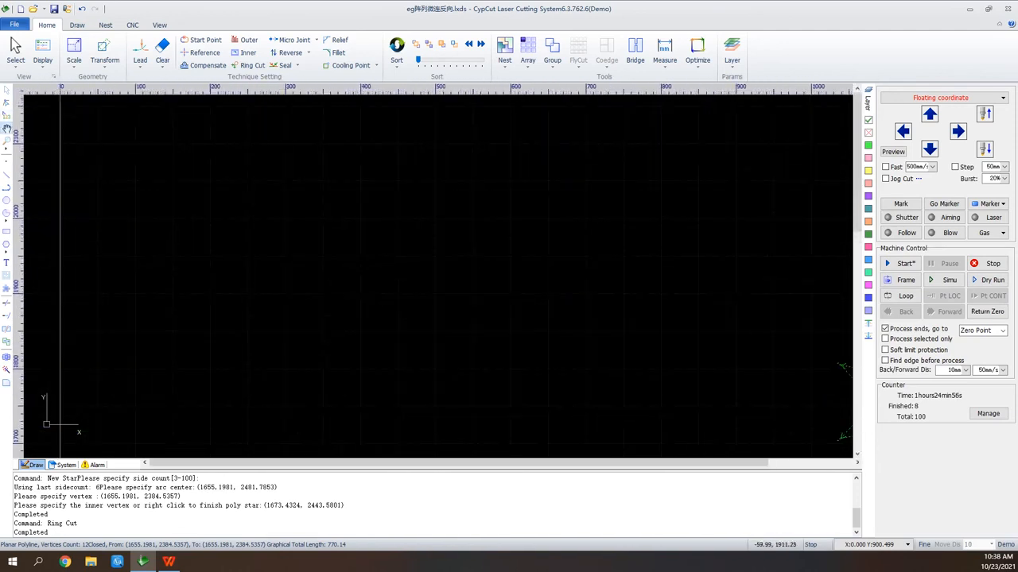
left_click(6, 288)
left_click(511, 306)
left_click(610, 366)
key("Return")
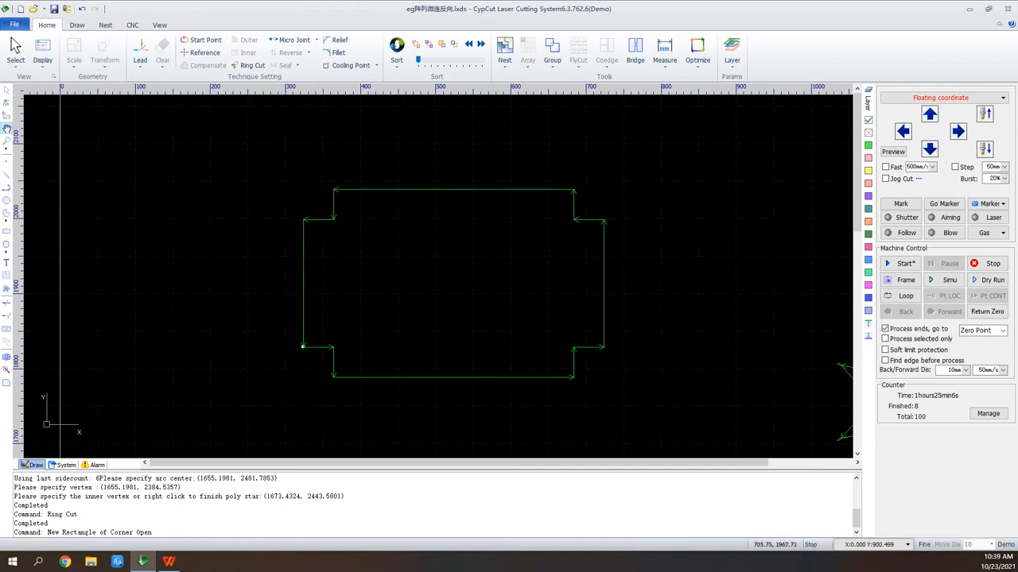
Add Relief to the four inner corners of the open-corner rectangle
left_click(334, 40)
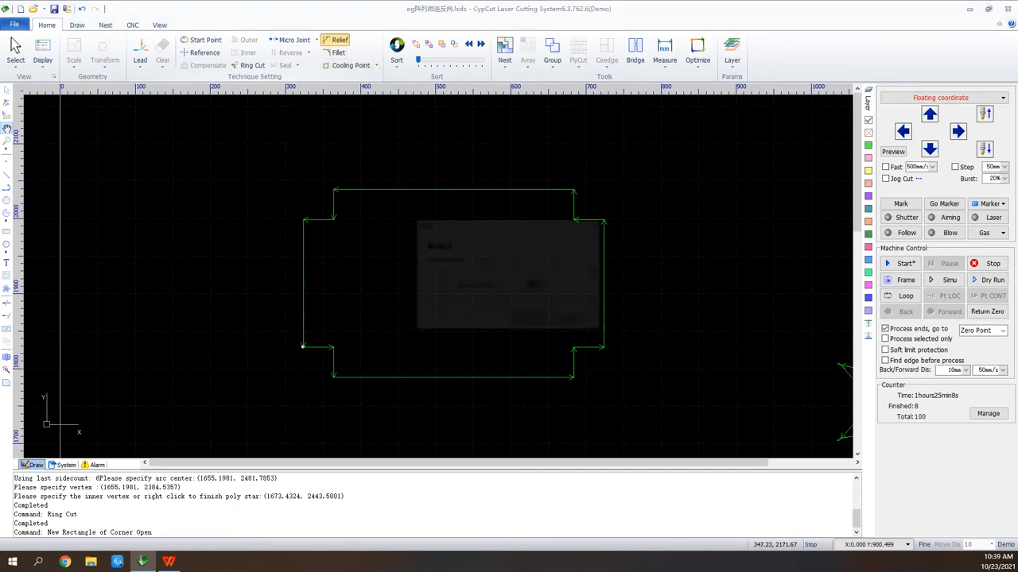
key("Return")
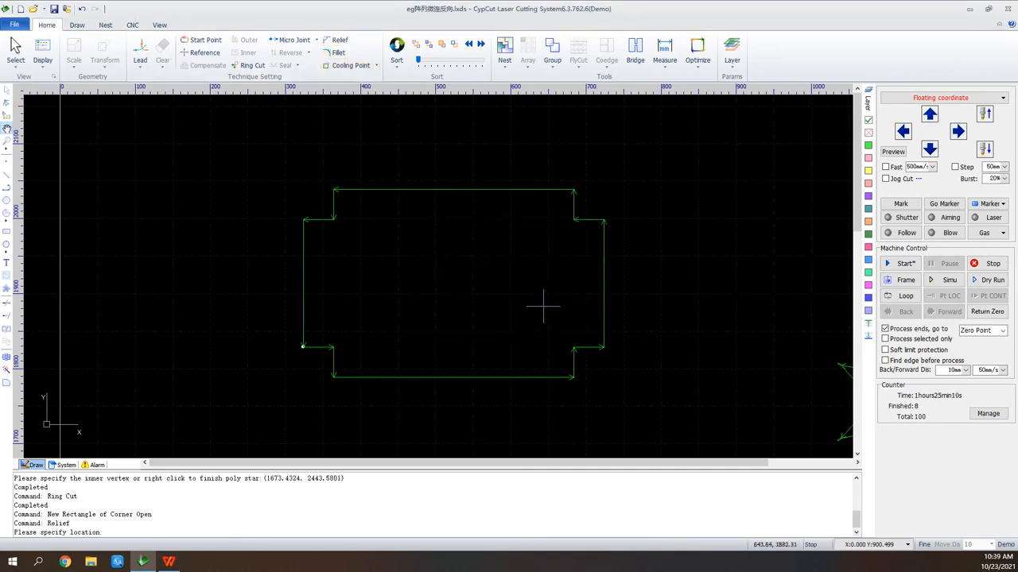
left_click(572, 241)
left_click(573, 348)
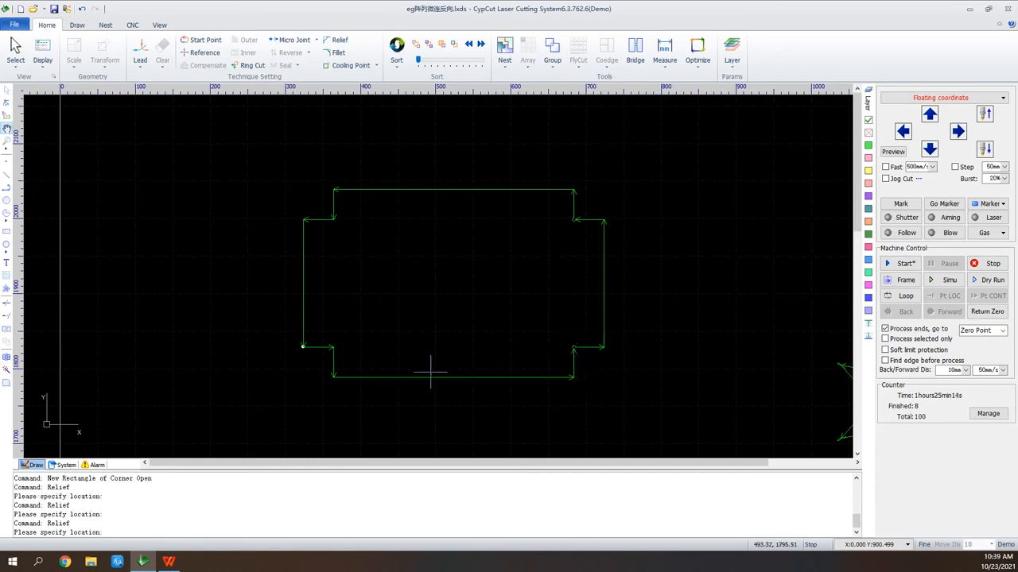
left_click(333, 347)
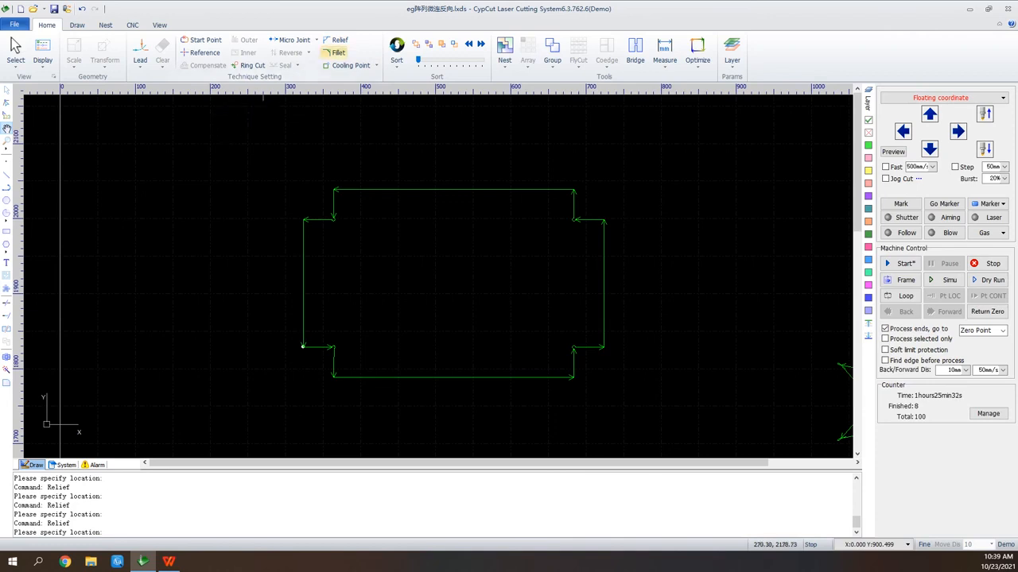
Fillet outer corners along the upper part of the open-corner rectangle, keeping the suggested radius
left_click(332, 52)
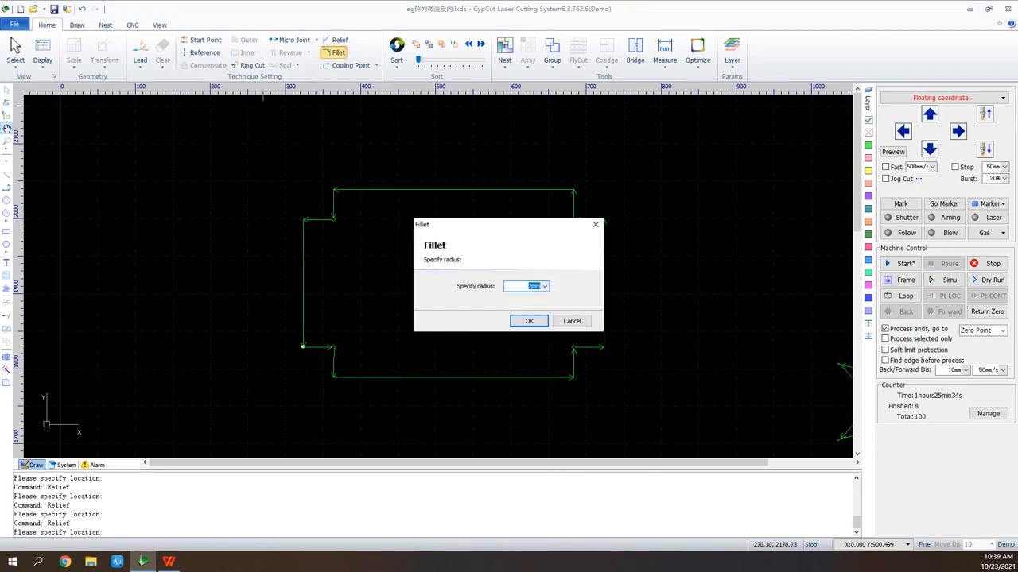
key("Return")
scroll(580, 182, "up", 4)
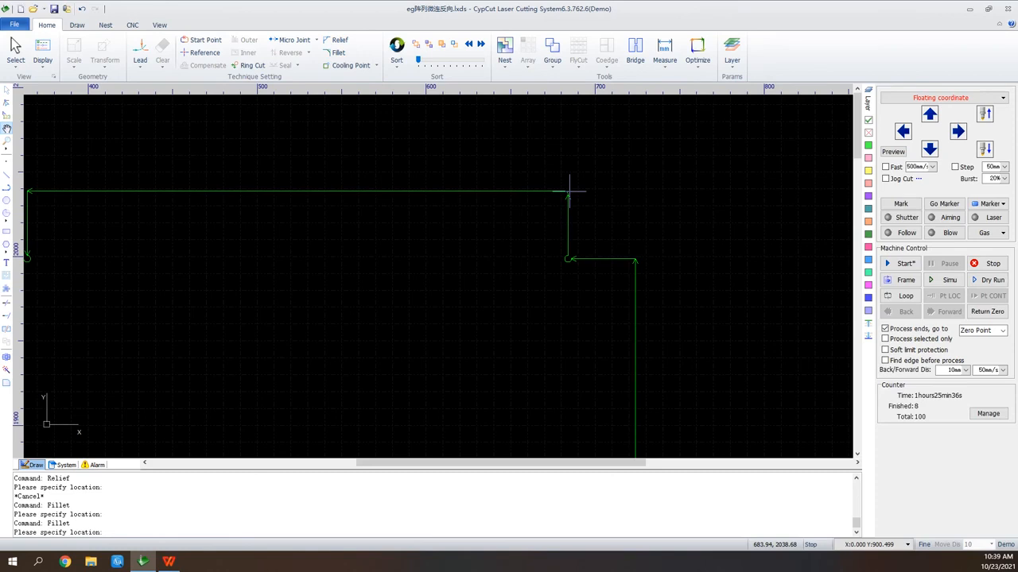
left_click(634, 258)
scroll(641, 229, "down", 3)
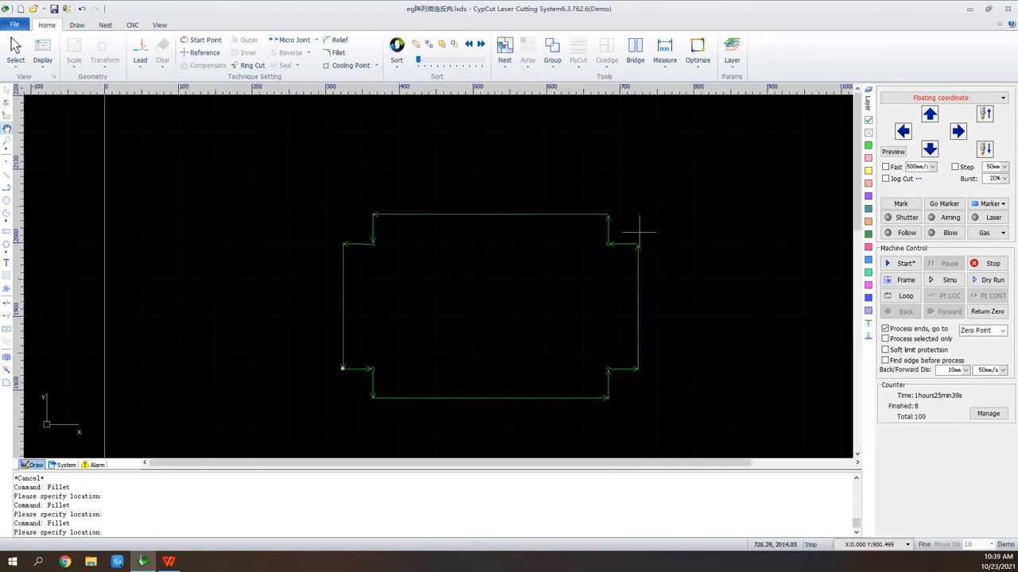
scroll(372, 213, "up", 2)
left_click(371, 214)
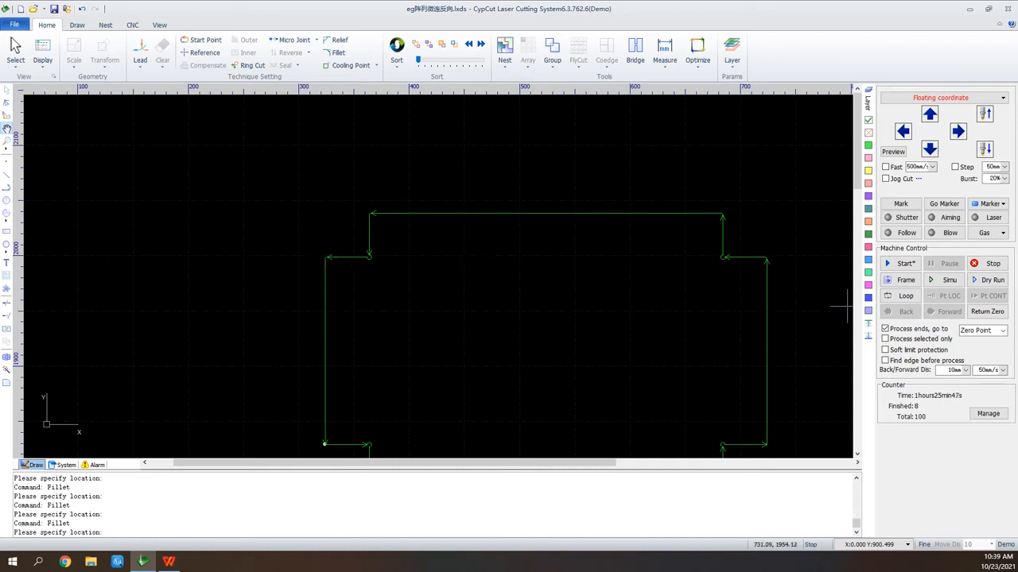
Draw a rectangle about 244 by 128 mm above the open-corner shape and give it a 20 mm straight lead-in at 90° from the part tip
scroll(507, 354, "down", 2)
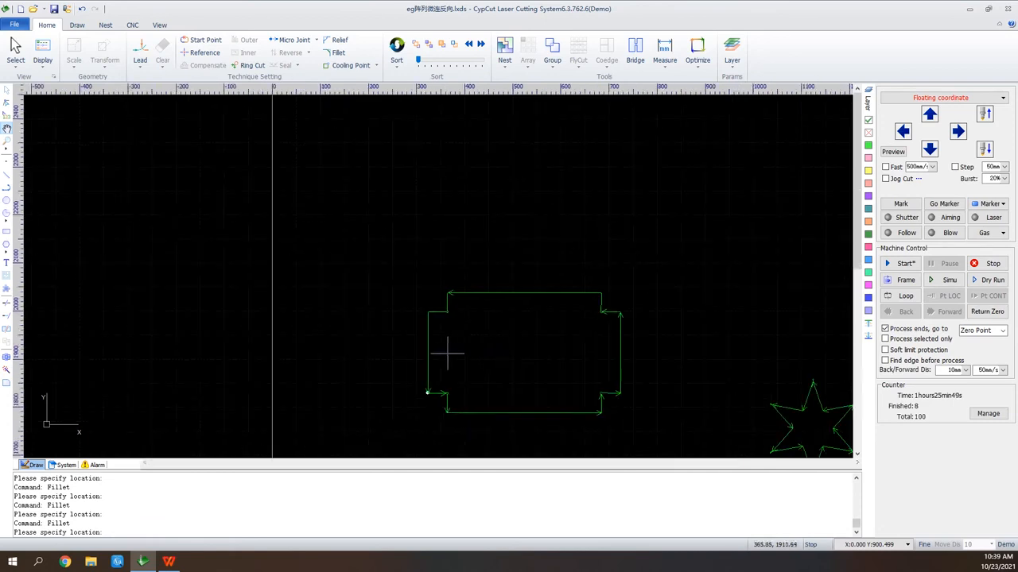
scroll(438, 390, "down", 1)
scroll(551, 199, "up", 3)
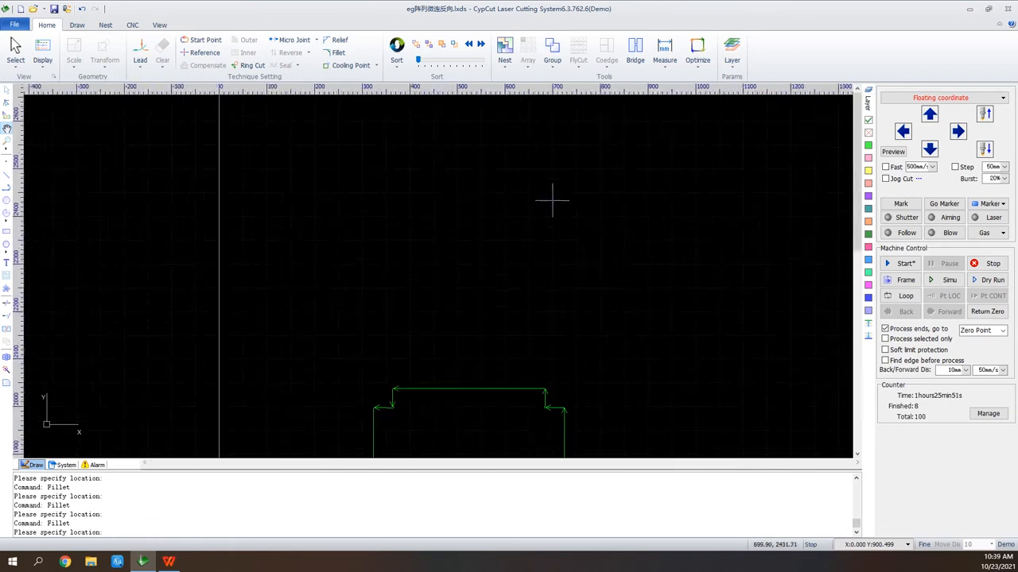
left_click(6, 232)
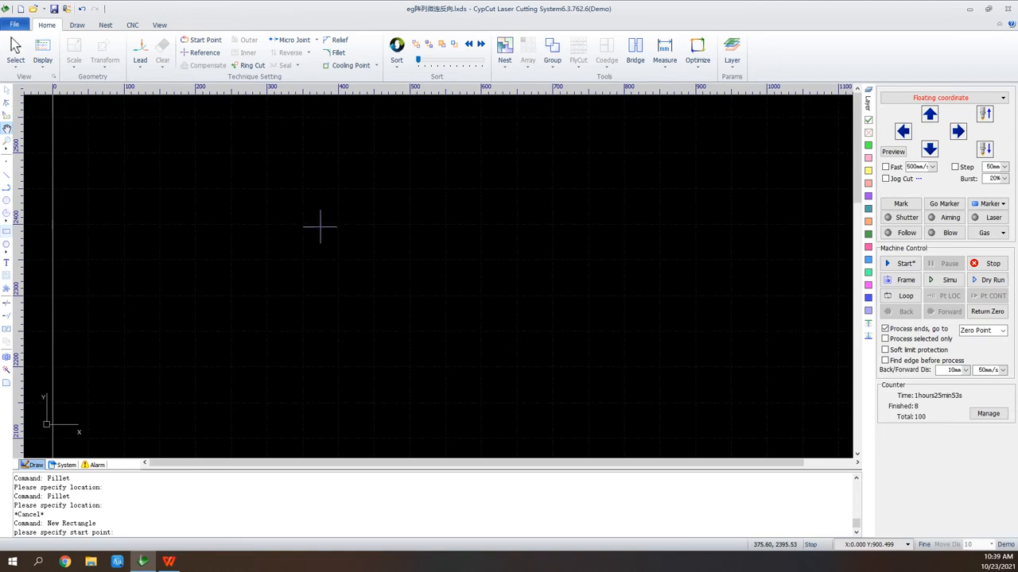
left_click(319, 228)
left_click(494, 317)
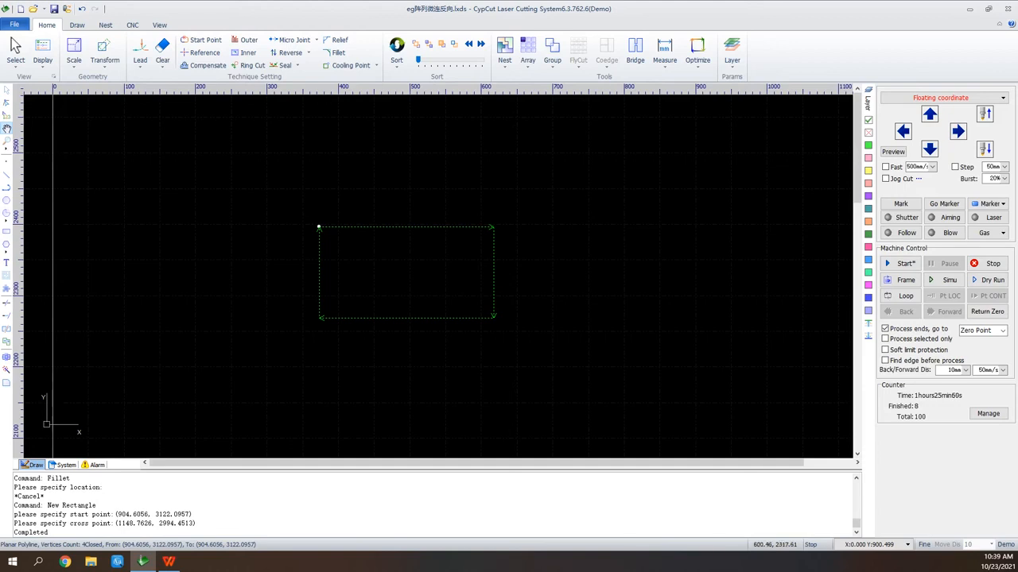
left_click(140, 49)
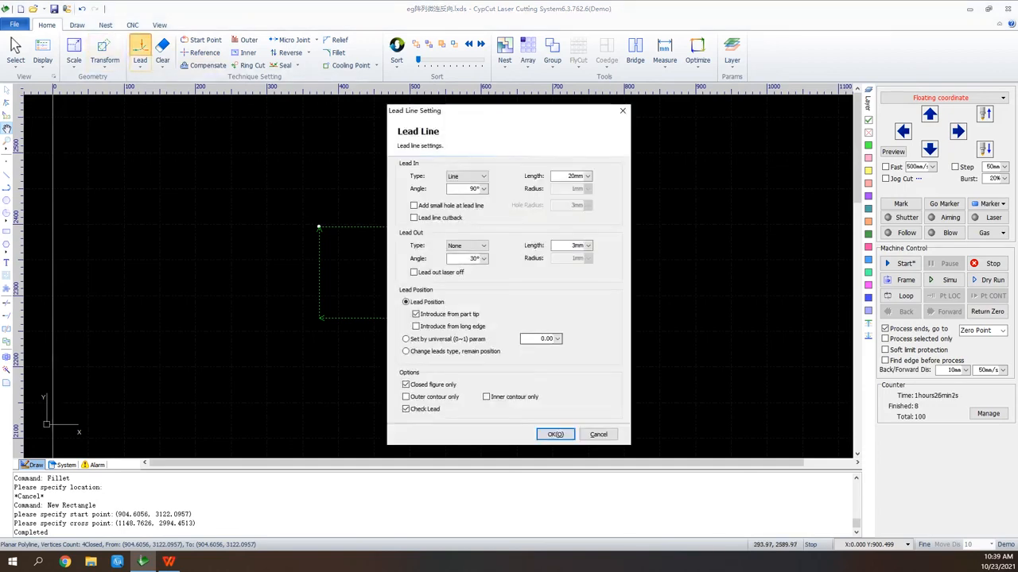
left_click(555, 434)
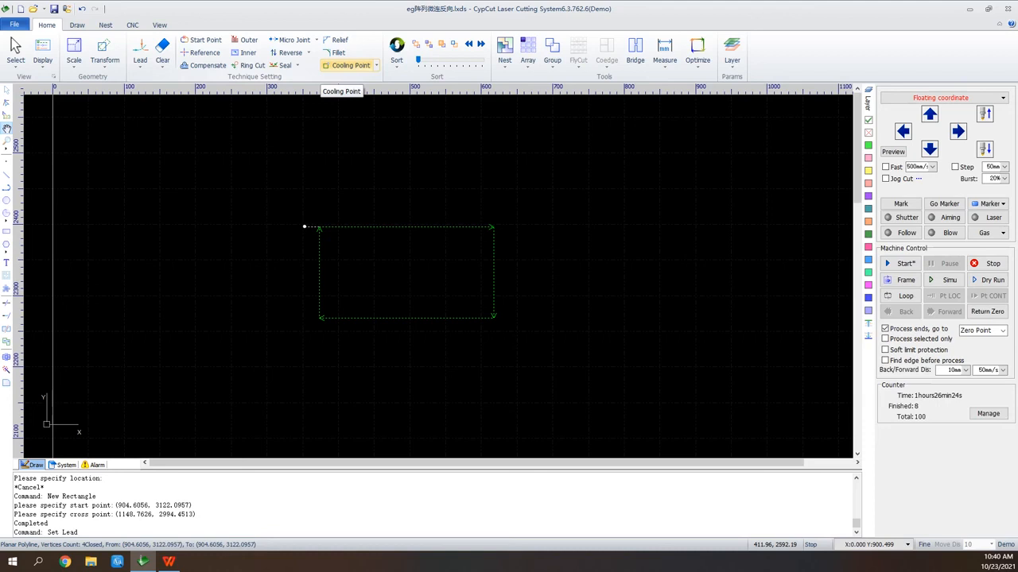
Add automatic cooling points to the new rectangle at its lead-in and at corners up to 90°
left_click(350, 65)
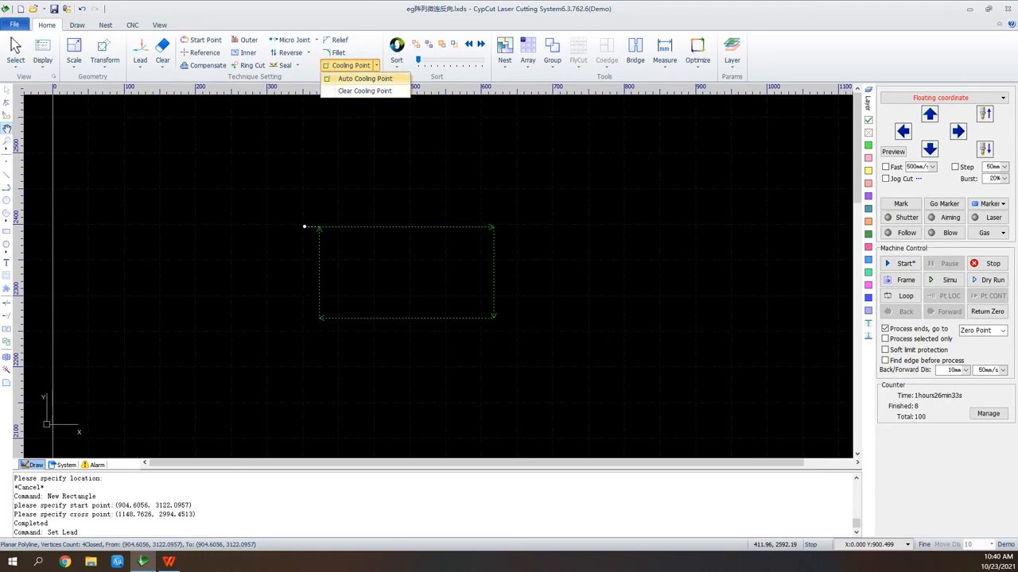
left_click(364, 79)
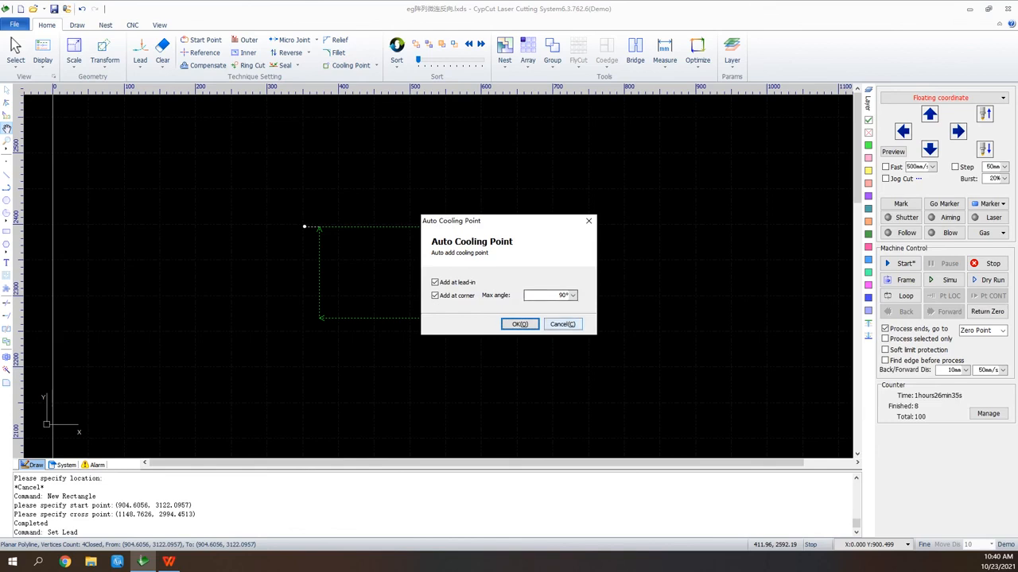
key("Return")
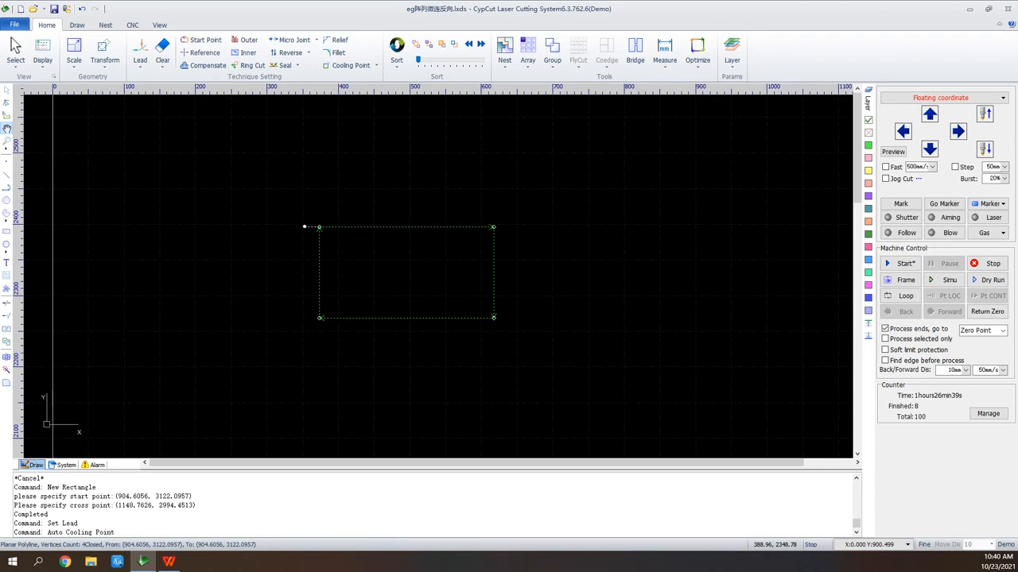
Inspect the cooling points on the new rectangle up close and clear them
scroll(330, 261, "up", 3)
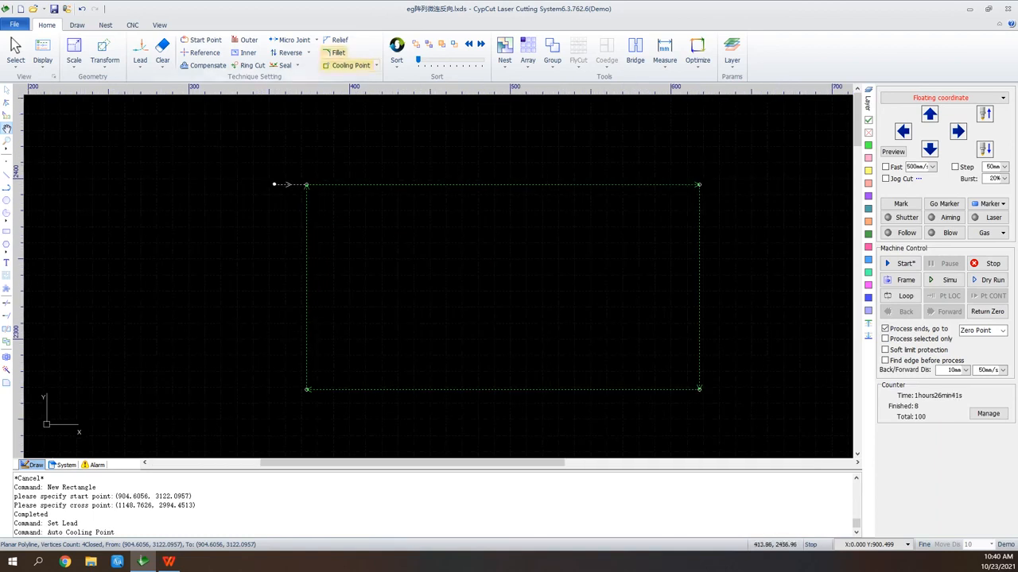
left_click(376, 65)
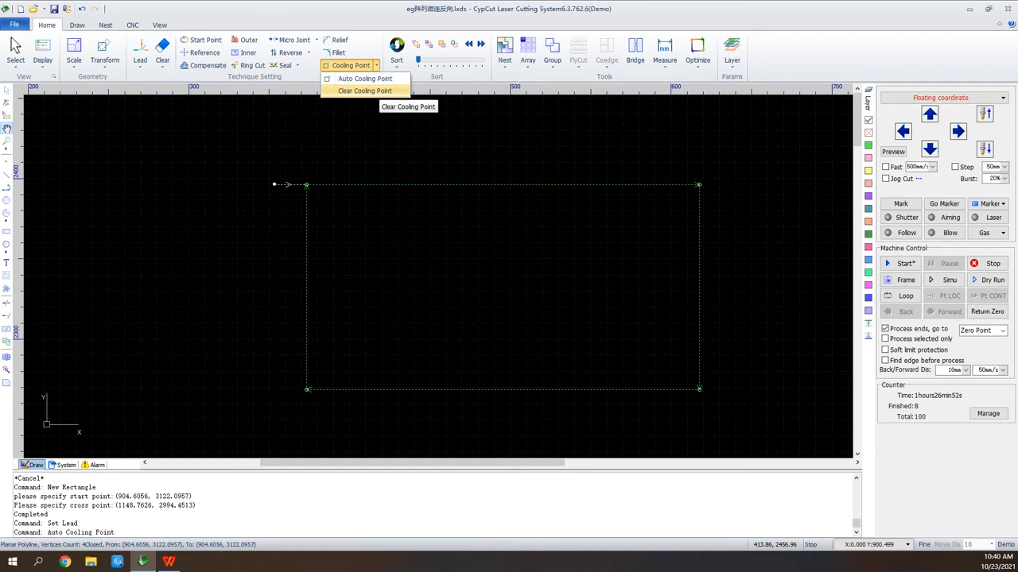
left_click(370, 91)
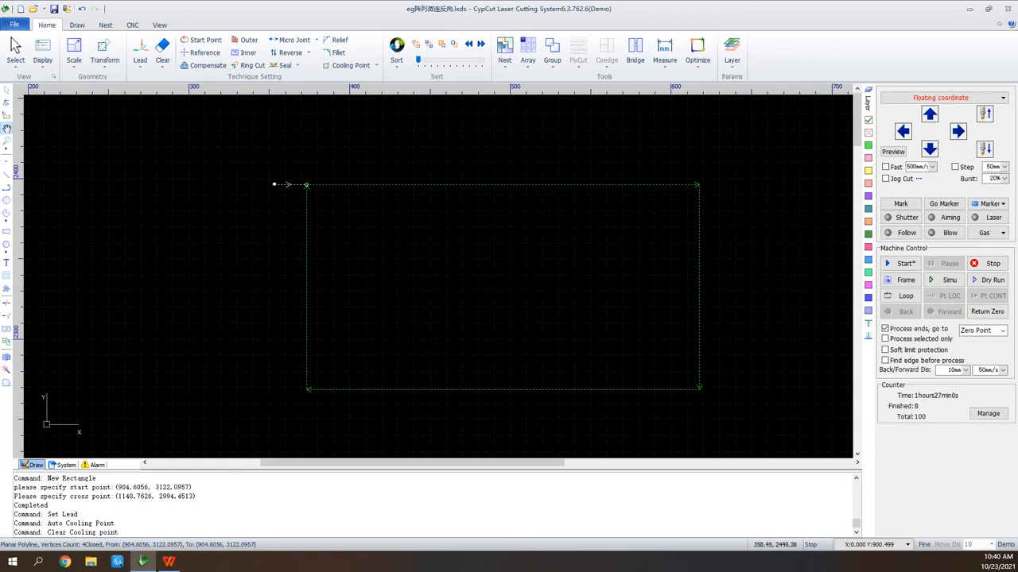
left_click(349, 65)
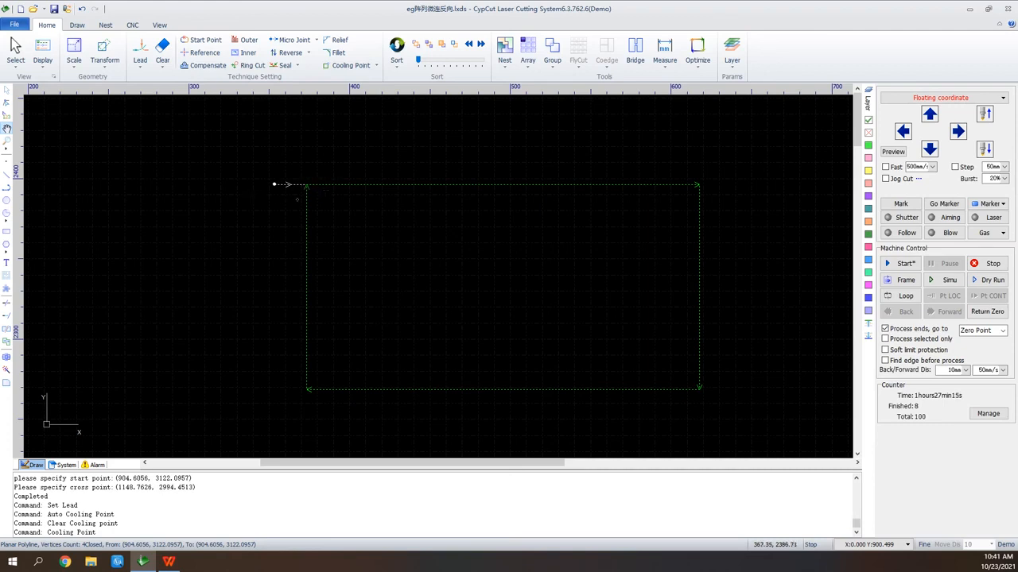
scroll(291, 199, "down", 2)
scroll(286, 190, "down", 3)
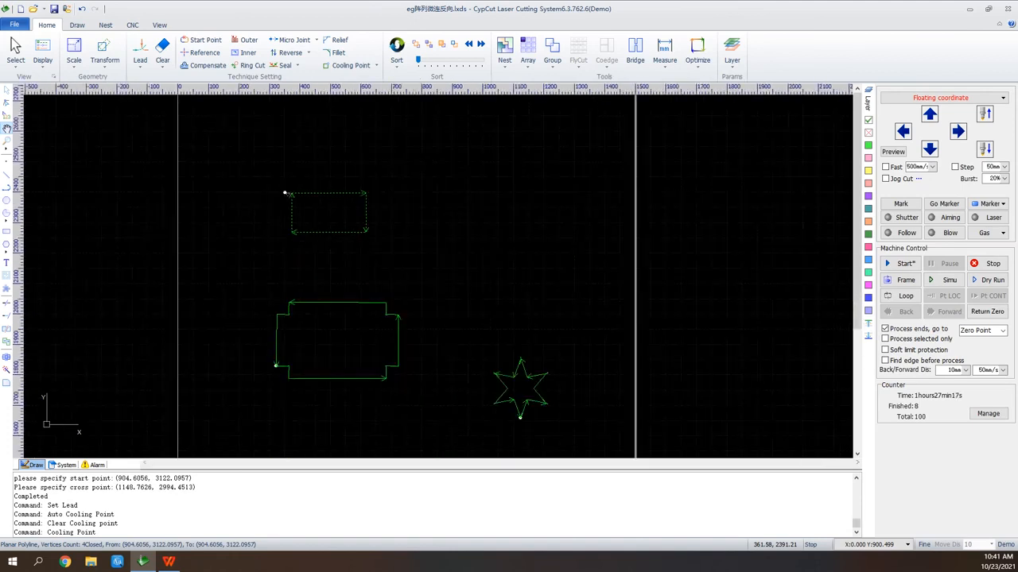
Open the drawing eg停靠点 and discard the changes to the current file
left_click(33, 9)
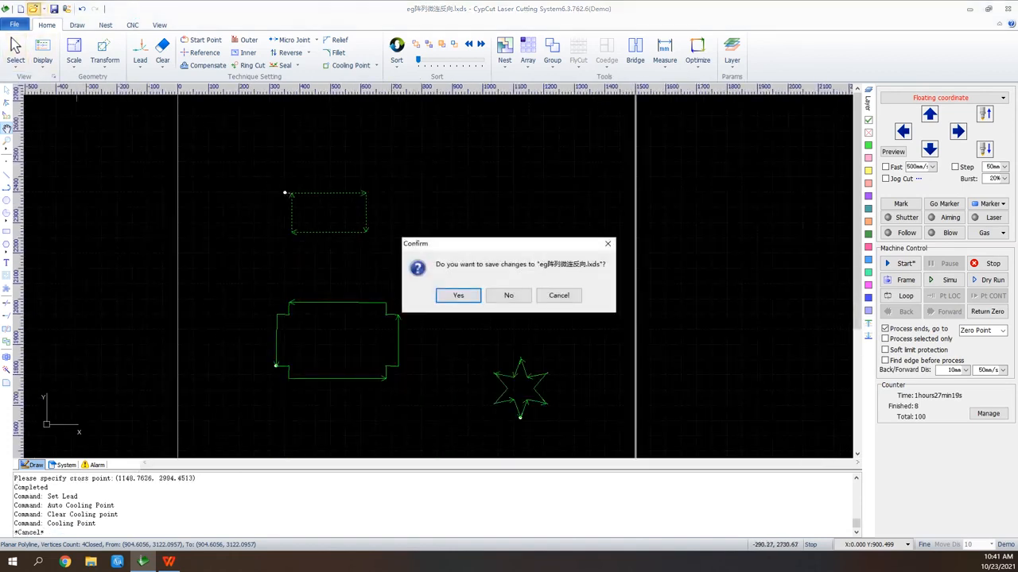
left_click(508, 295)
scroll(350, 245, "down", 2)
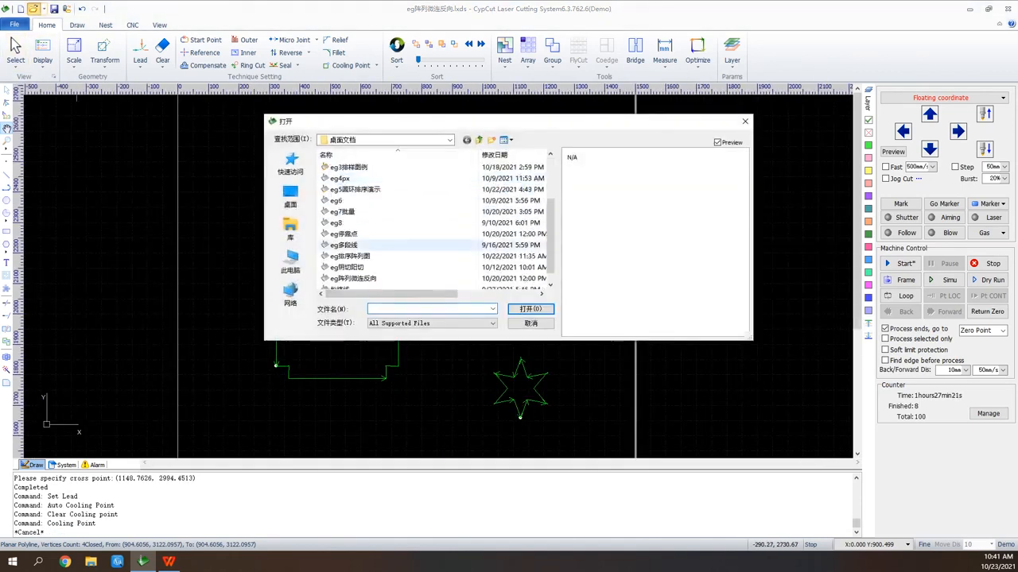
left_click(346, 235)
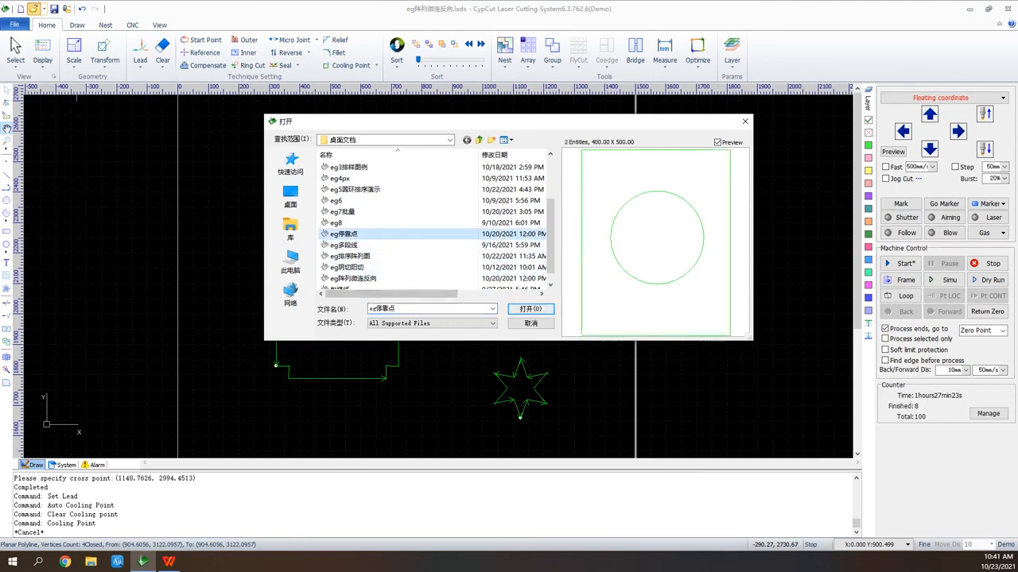
left_click(530, 309)
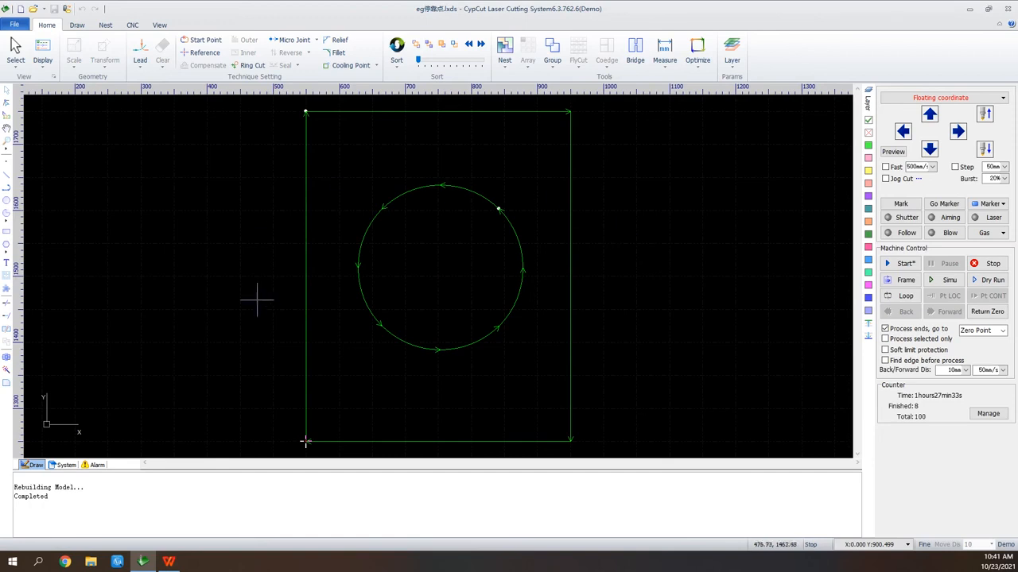
Jog the cutting head in the positive Y direction and set the part's zero reference to Bottom-Right
left_click(929, 114)
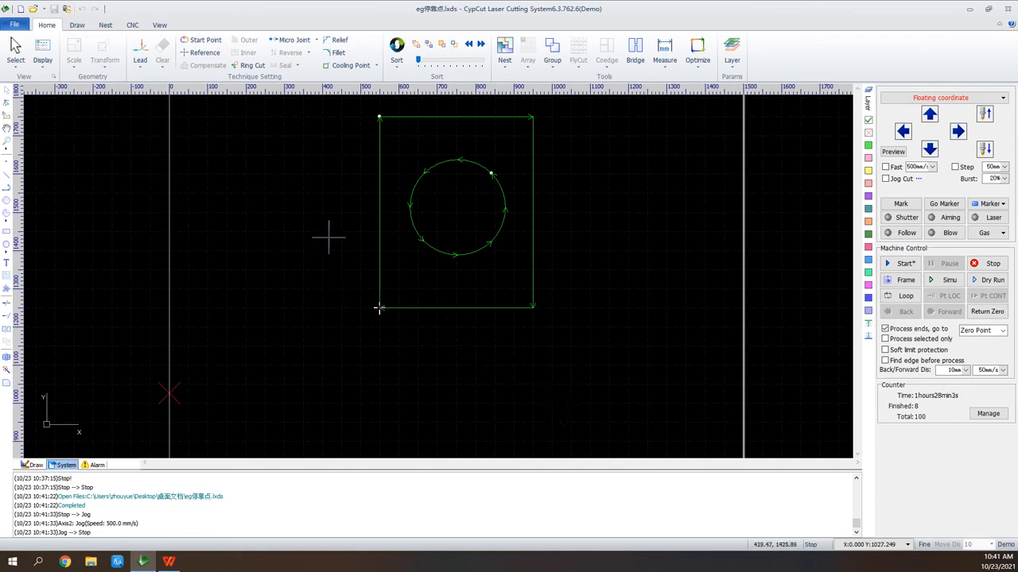
left_click(200, 53)
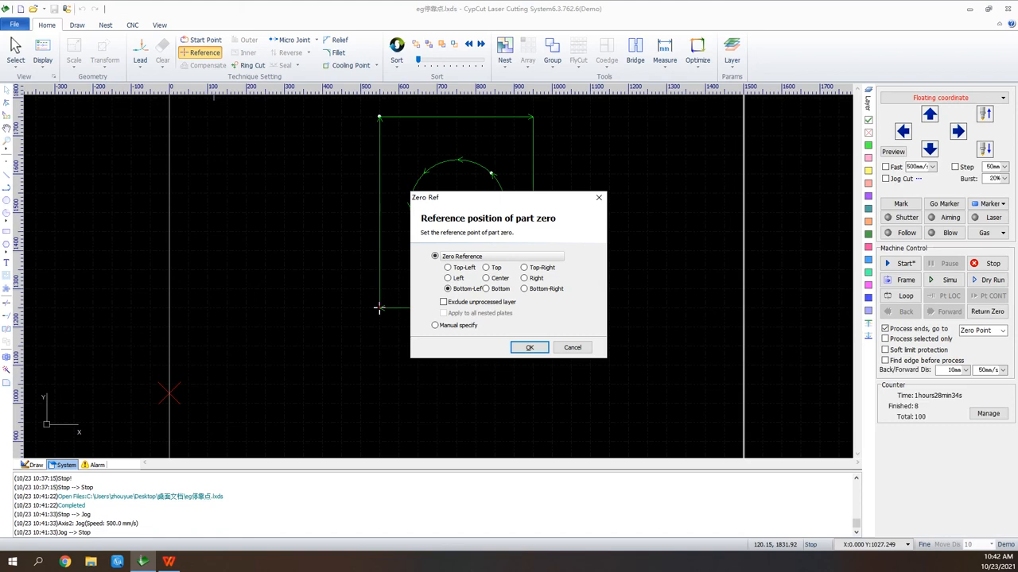
left_click(524, 289)
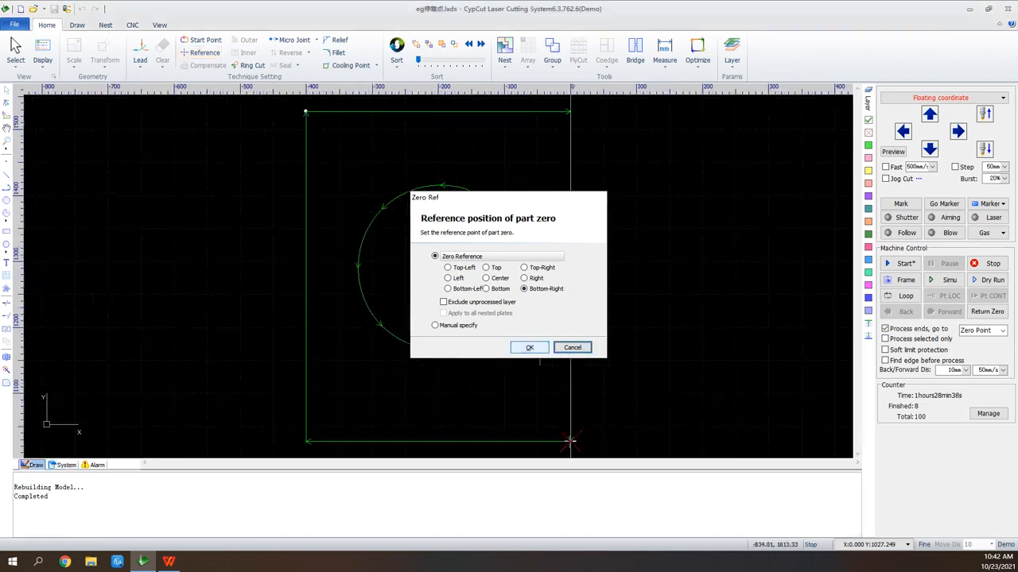
left_click(532, 347)
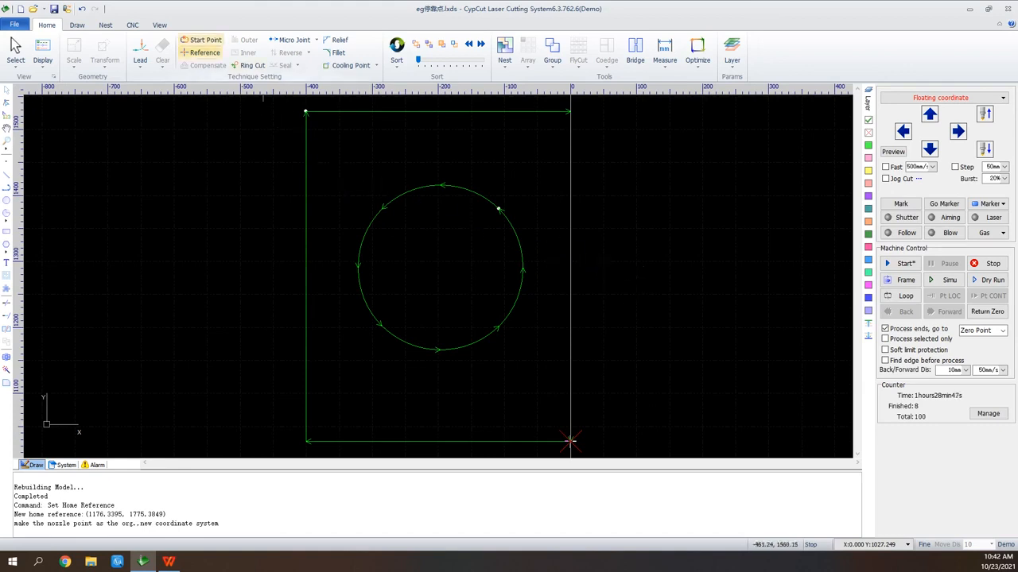
Set the outer rectangle as unprocessed and apply the Bottom-Right zero reference with the unprocessed layer excluded
left_click(200, 53)
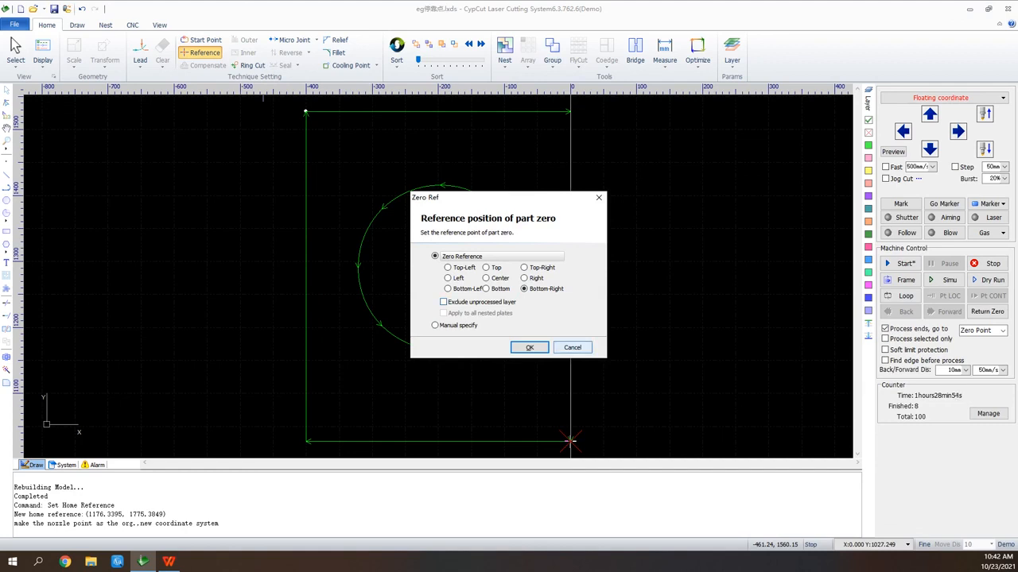
left_click(573, 348)
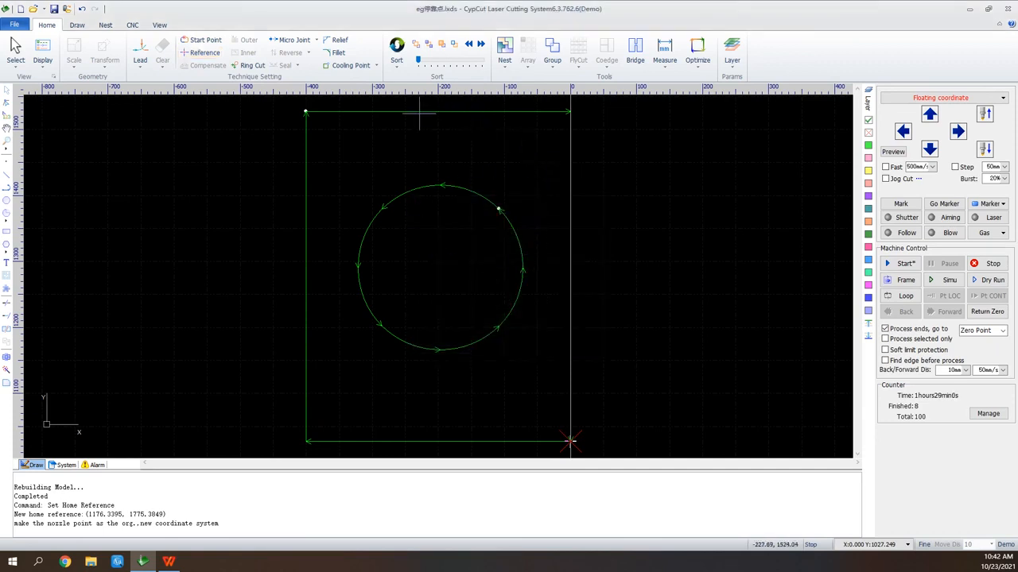
left_click(469, 110)
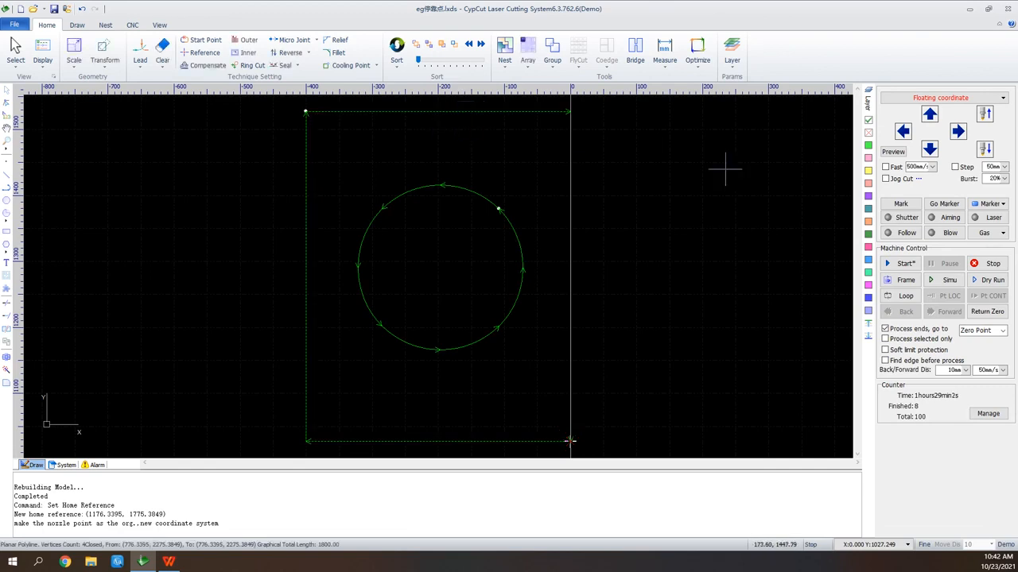
left_click(868, 132)
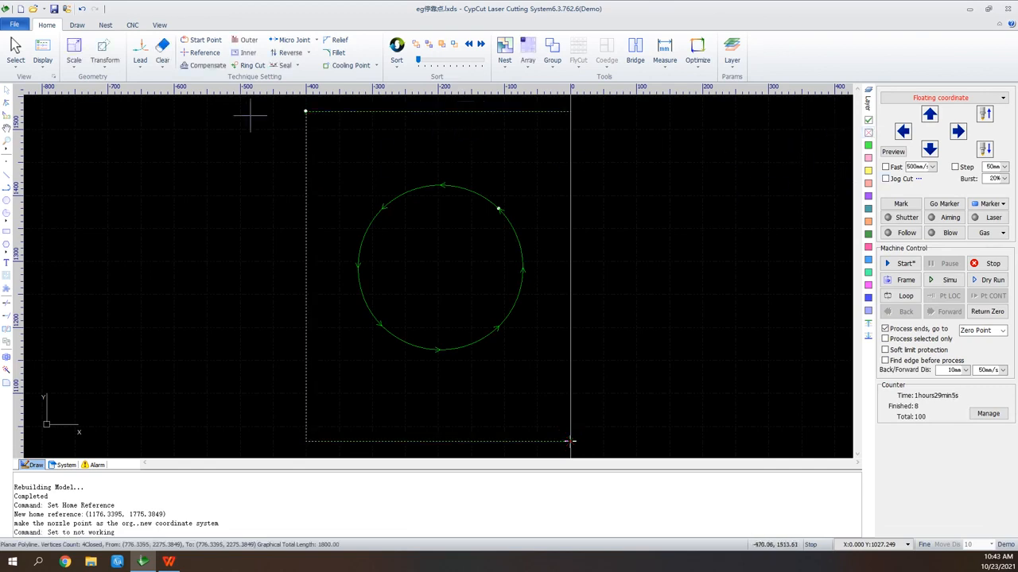
left_click(201, 53)
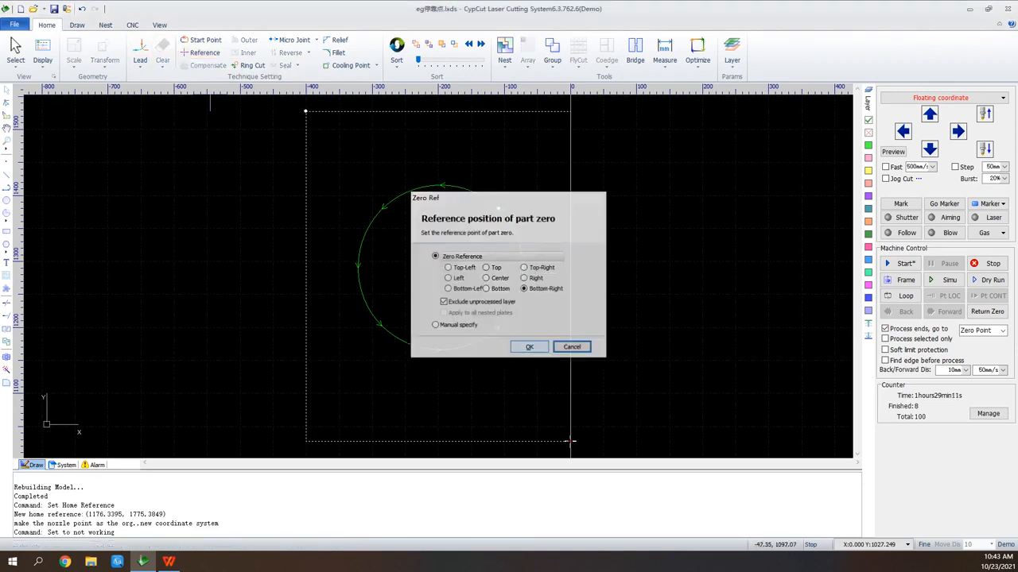
left_click(528, 347)
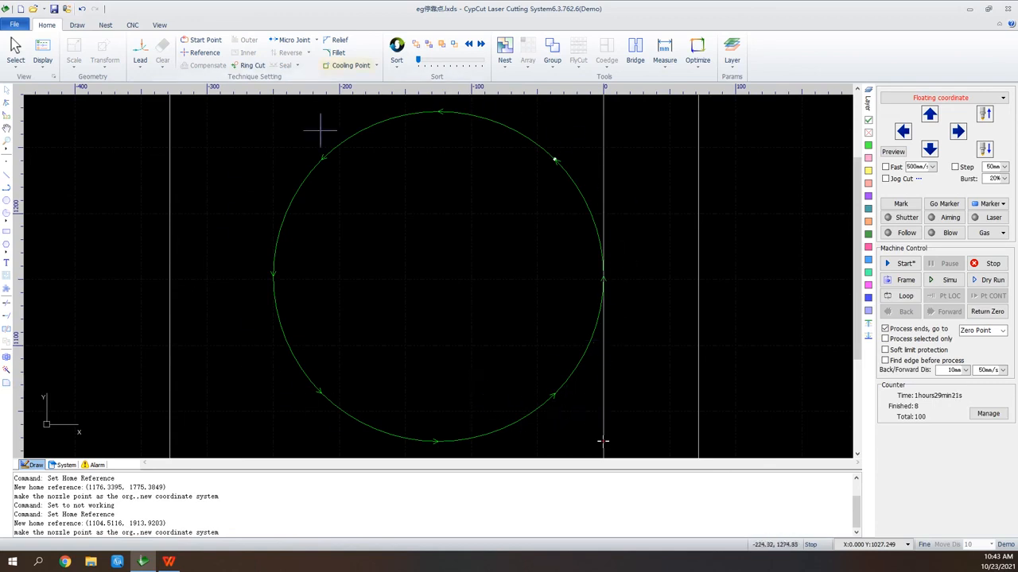
Review the zero reference options and reapply Bottom-Right to the circle with Exclude unprocessed layer on
scroll(597, 155, "down", 5)
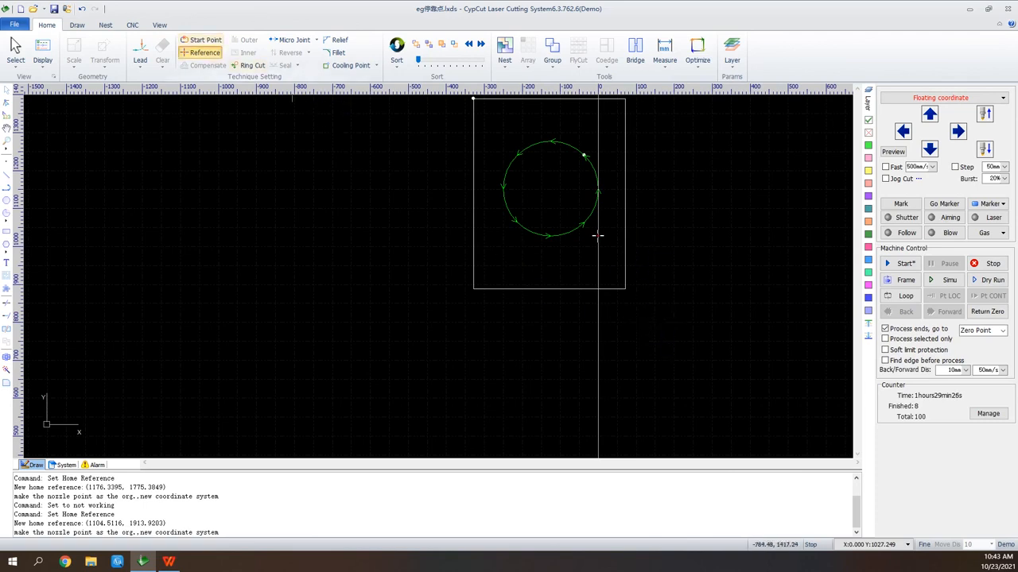
left_click(201, 52)
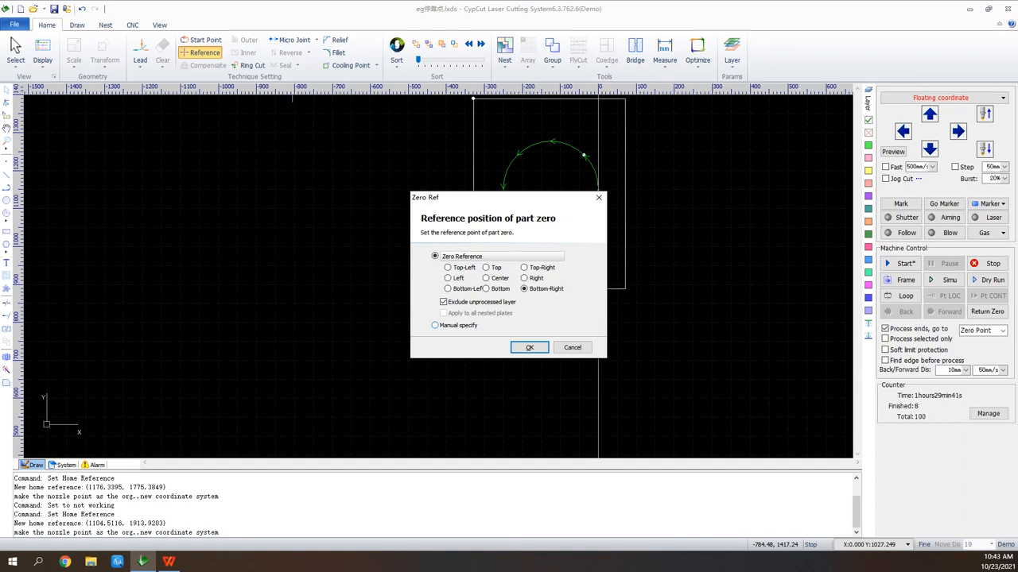
left_click(530, 347)
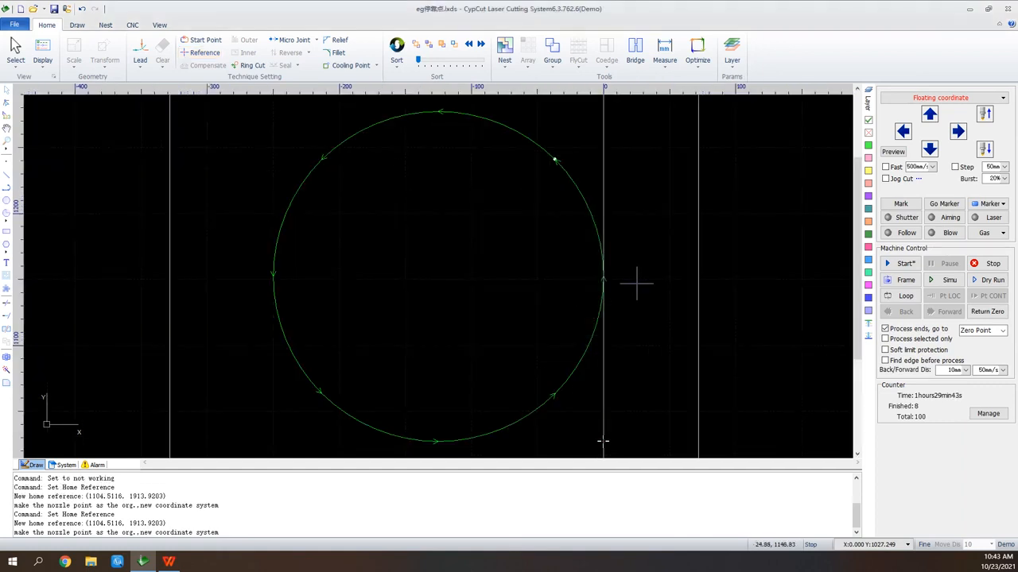